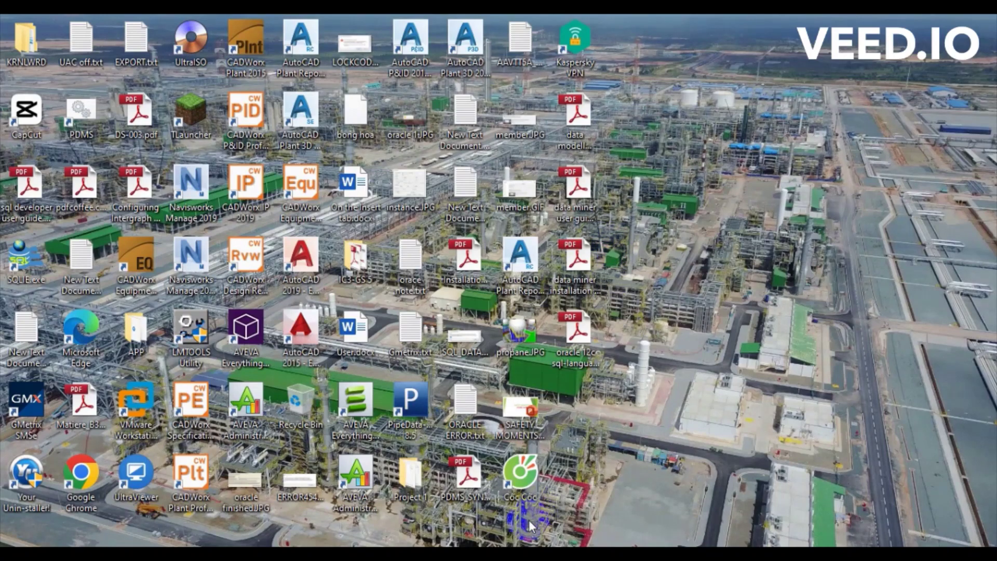
Step: Switch to Smart 3D and activate the Equipment and Furnishings task
{"action": "left_click", "coordinate": [481, 553]}
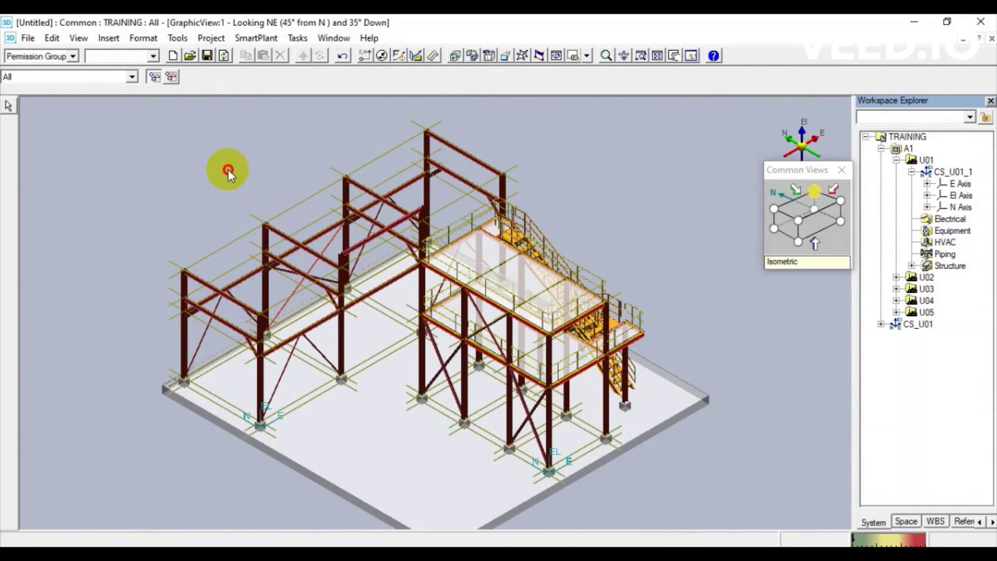
{"action": "left_click", "coordinate": [296, 46]}
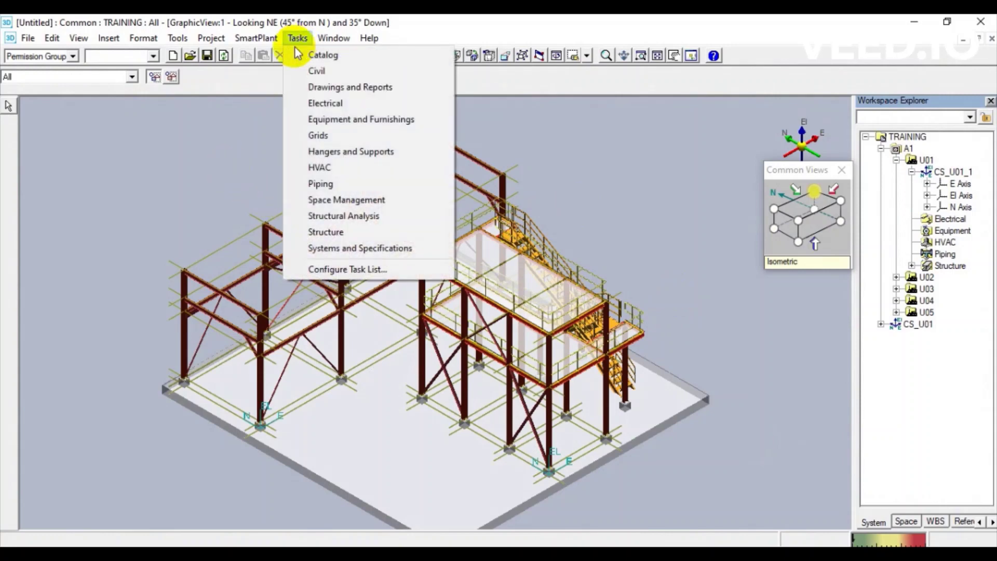
{"action": "left_click", "coordinate": [347, 121]}
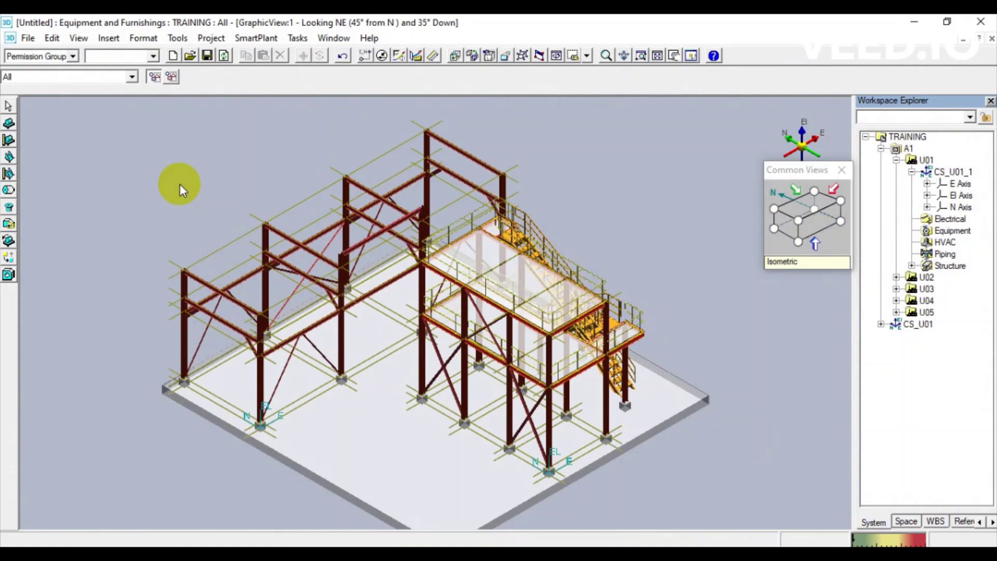
Step: Start the Place Equipment command and expand the Mechanical category in an enlarged equipment catalog
{"action": "left_click", "coordinate": [9, 125]}
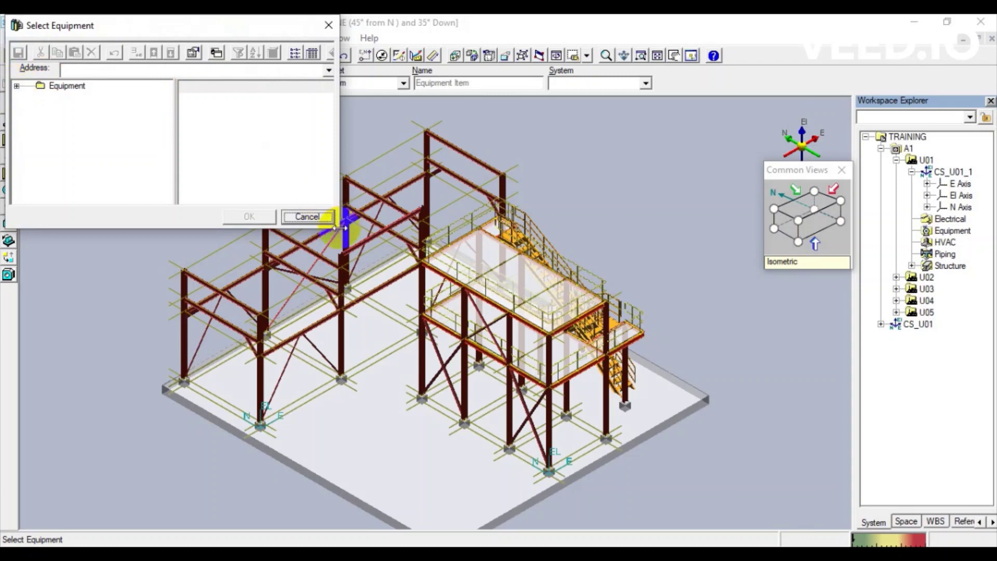
{"action": "left_click_drag", "start_coordinate": [340, 228], "coordinate": [678, 385]}
{"action": "left_click", "coordinate": [17, 85]}
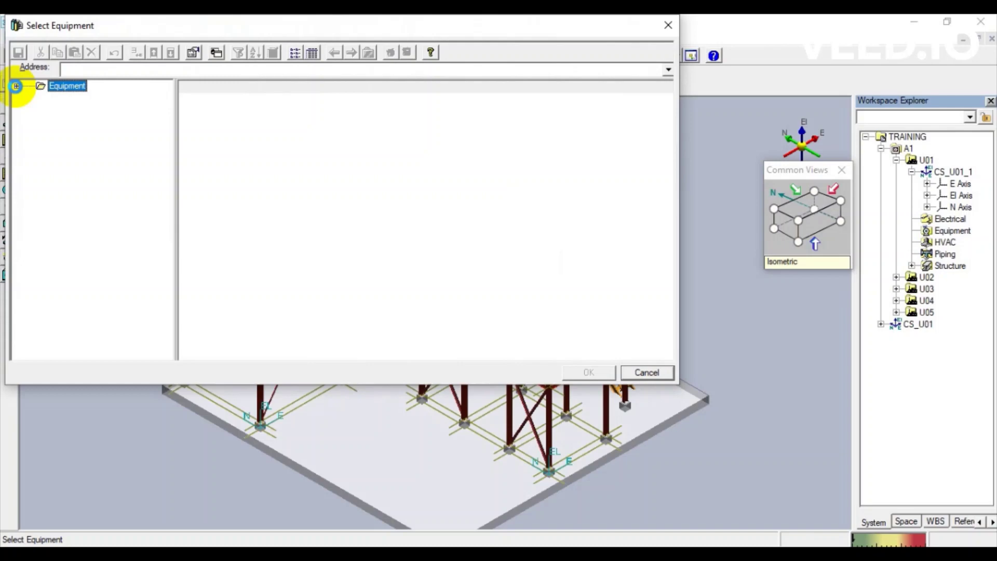
{"action": "left_click_drag", "start_coordinate": [177, 227], "coordinate": [292, 241]}
{"action": "left_click", "coordinate": [96, 145]}
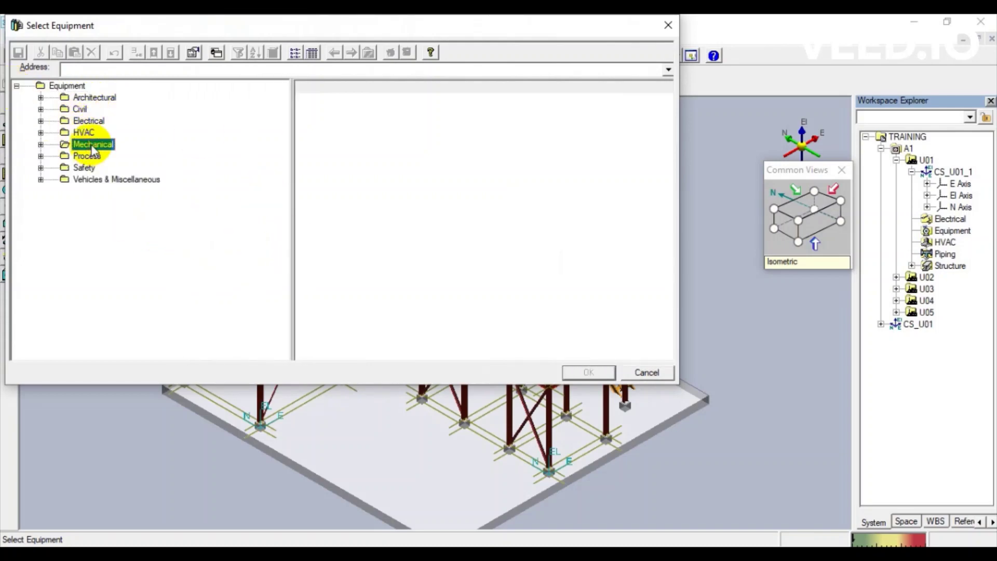
{"action": "left_click", "coordinate": [41, 144]}
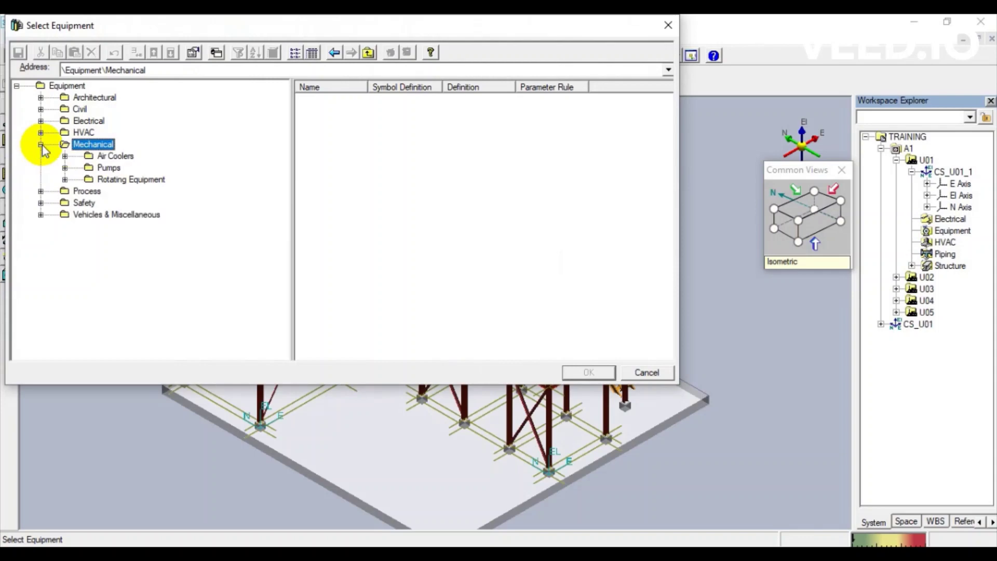
Step: Choose the HCPump01 part from the Horizontal Centrifugal Pump class under Pumps for placement
{"action": "left_click", "coordinate": [109, 167]}
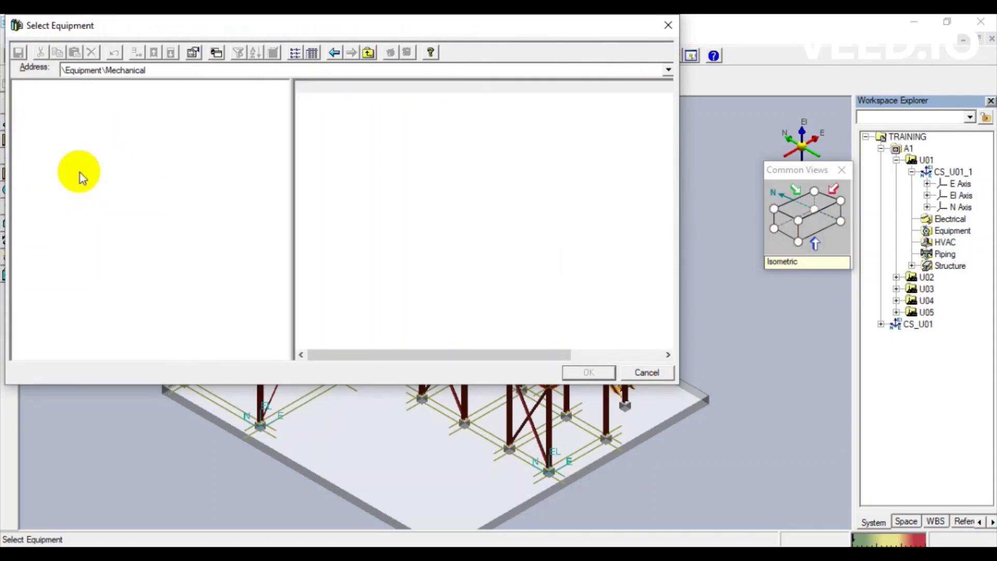
{"action": "left_click", "coordinate": [64, 168]}
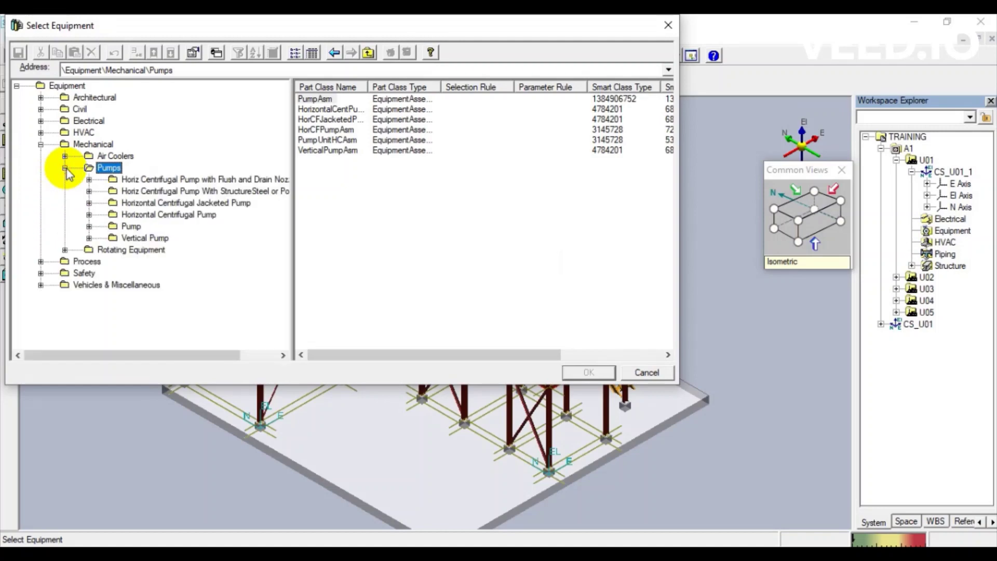
{"action": "left_click", "coordinate": [205, 217]}
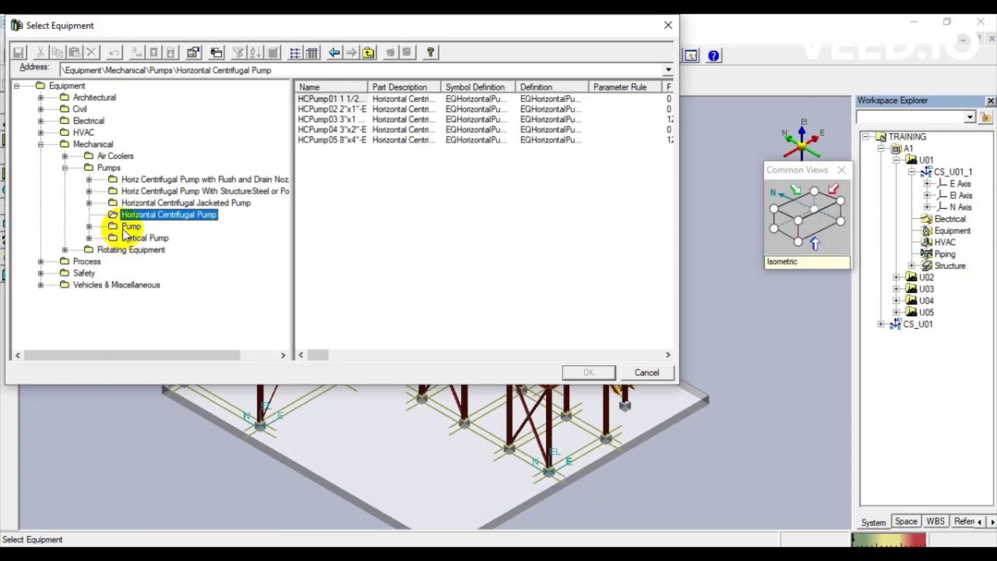
{"action": "left_click", "coordinate": [332, 99]}
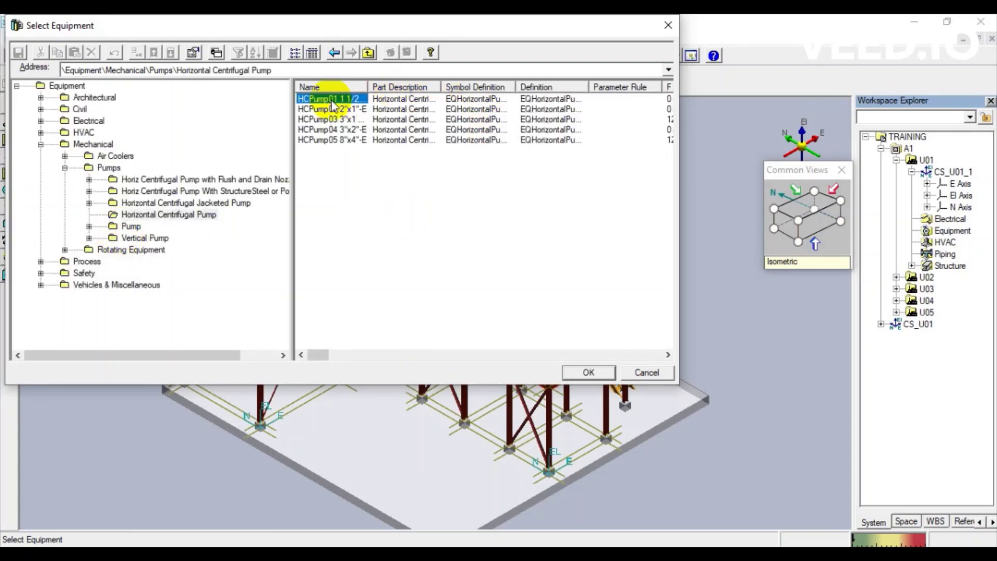
{"action": "left_click", "coordinate": [217, 53]}
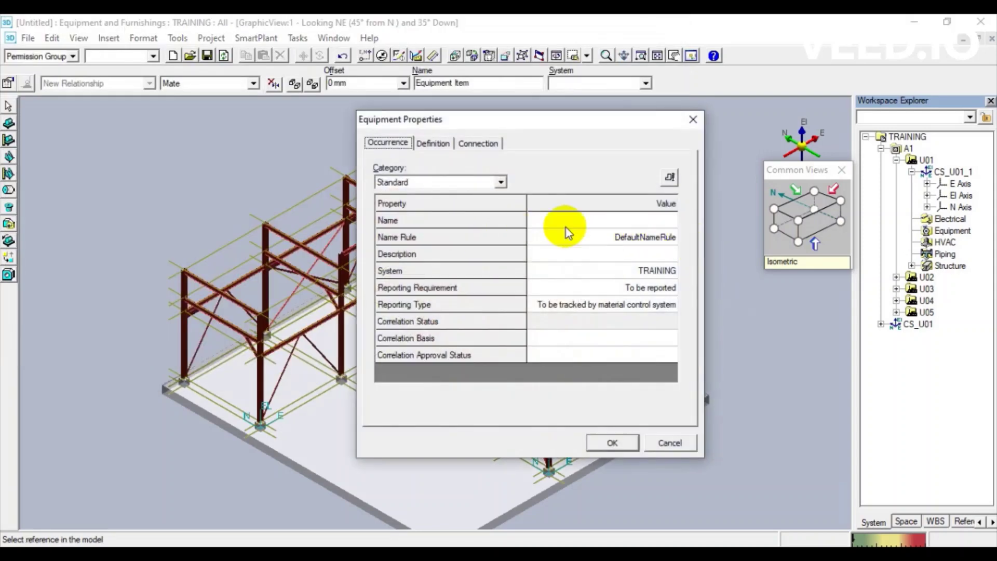
Step: Name the pump P1501A and enter REFLUX PUMP as its description
{"action": "left_click", "coordinate": [587, 222]}
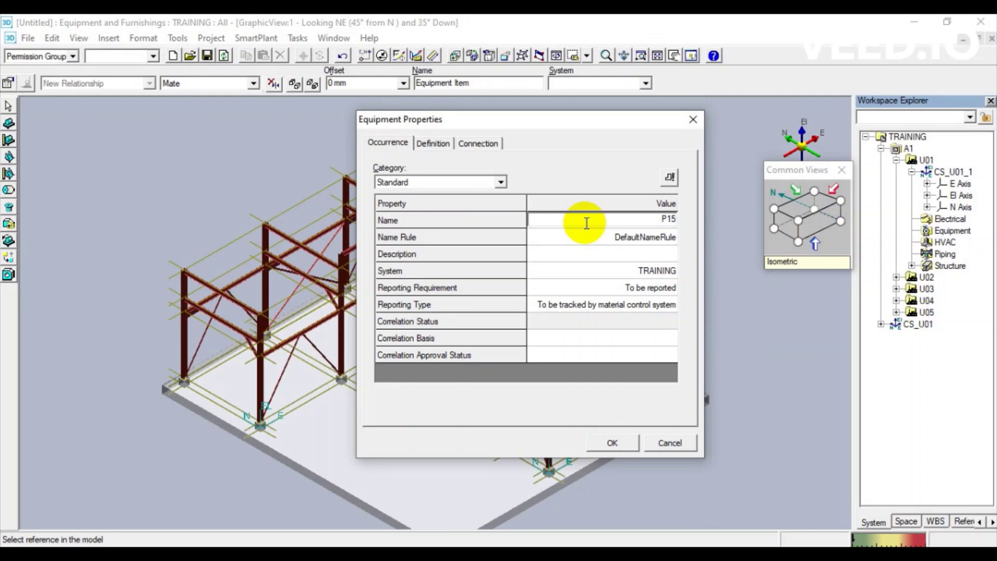
{"action": "type", "text": "01A"}
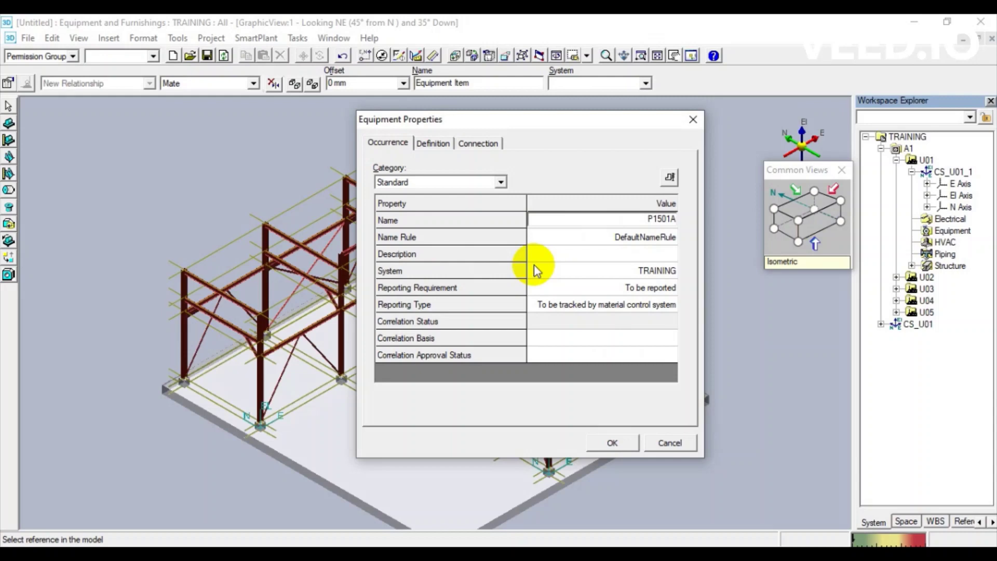
{"action": "left_click", "coordinate": [575, 255]}
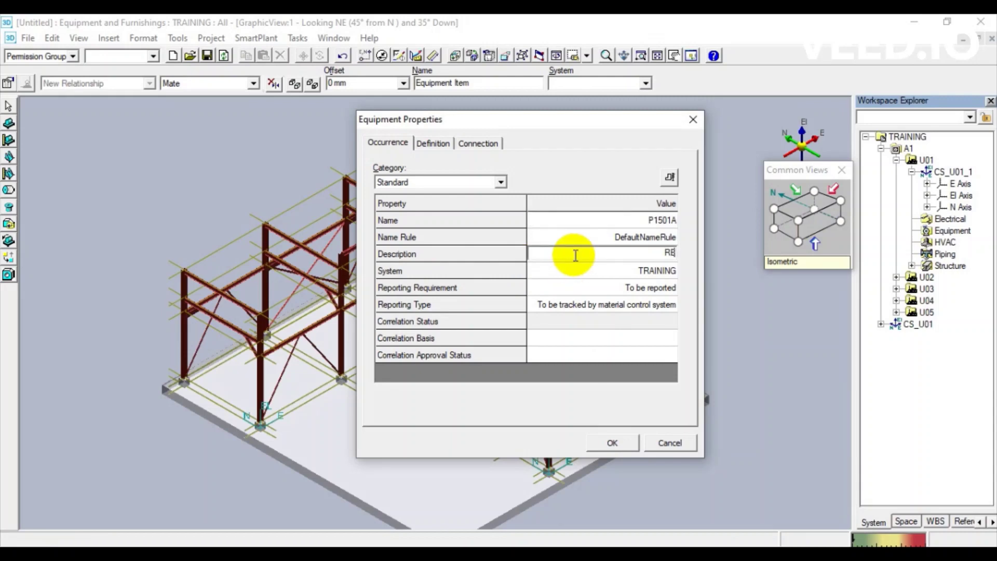
{"action": "type", "text": "REFLUX PUMP"}
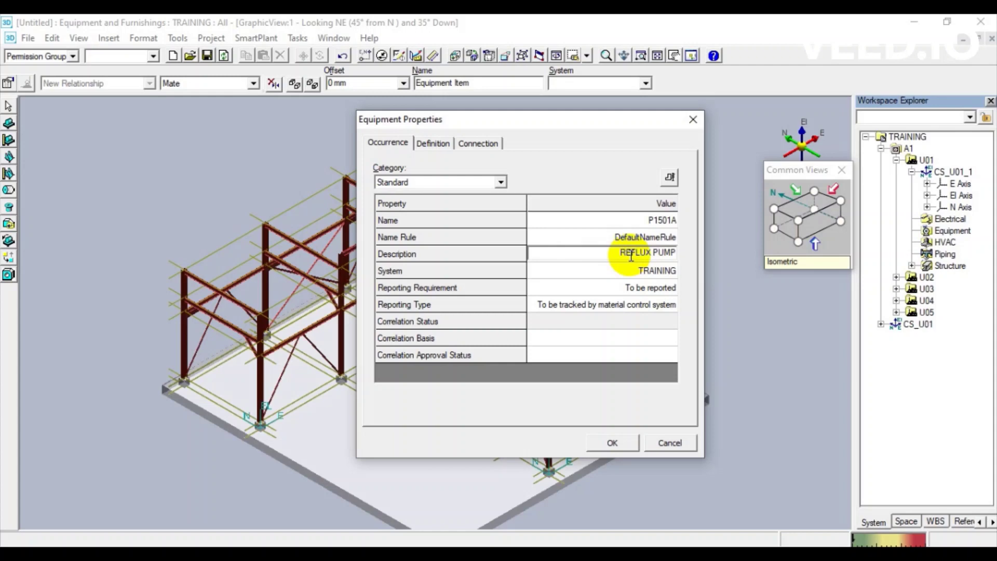
{"action": "left_click_drag", "start_coordinate": [605, 254], "coordinate": [672, 253]}
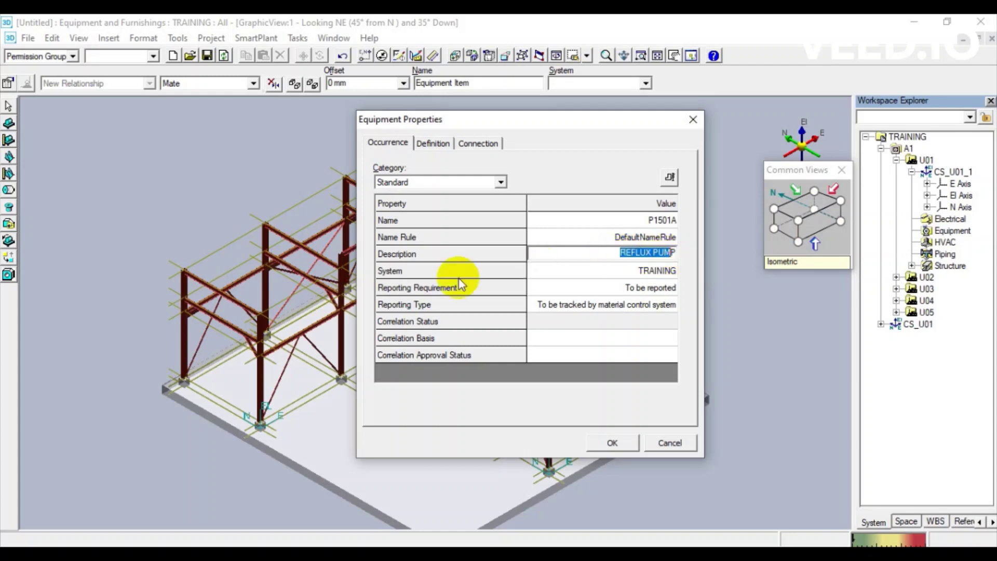
Step: Assign the pump to the Equipment system of unit U01 under area A1
{"action": "left_click", "coordinate": [670, 271]}
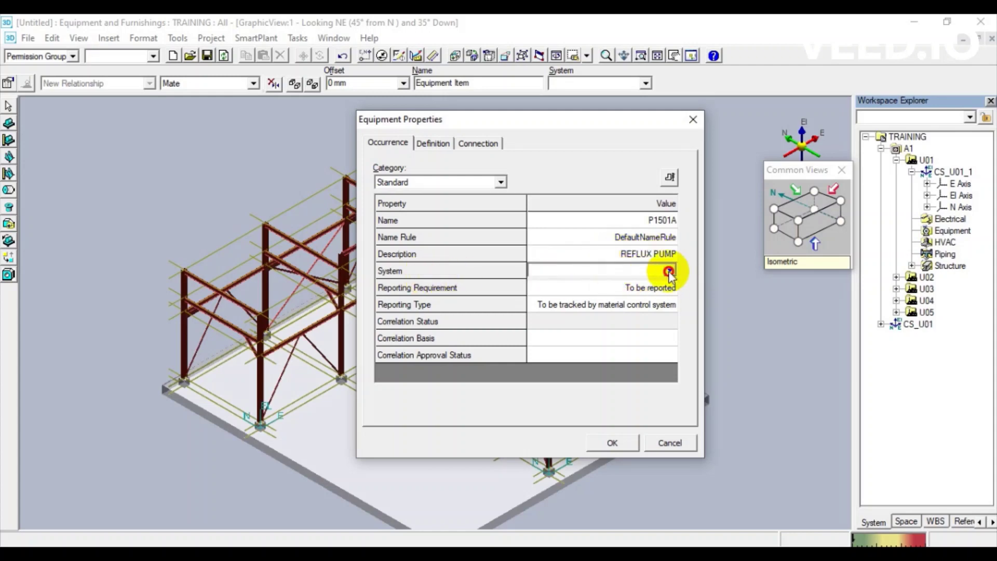
{"action": "left_click", "coordinate": [669, 272]}
{"action": "left_click", "coordinate": [574, 283]}
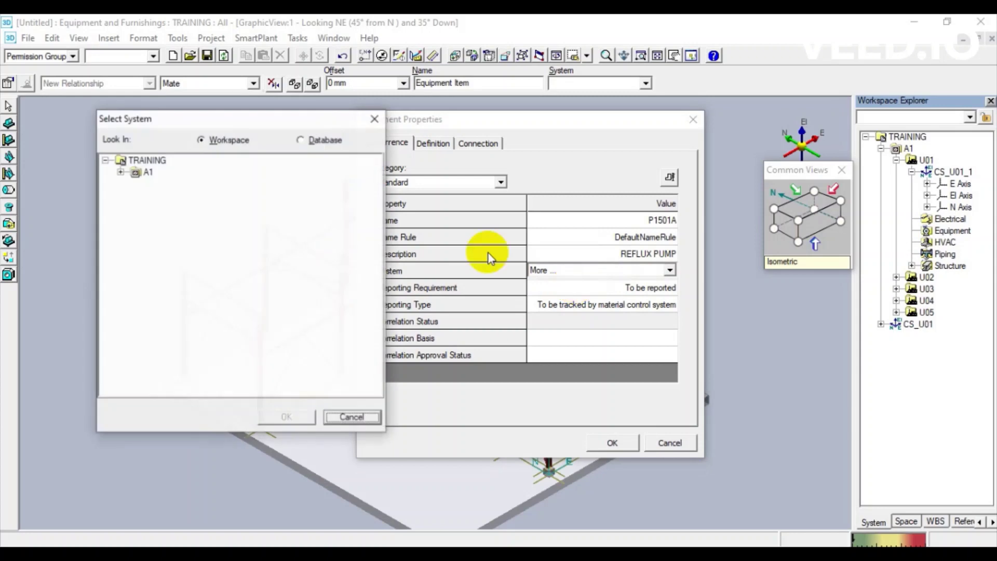
{"action": "left_click", "coordinate": [121, 172]}
{"action": "left_click", "coordinate": [136, 183]}
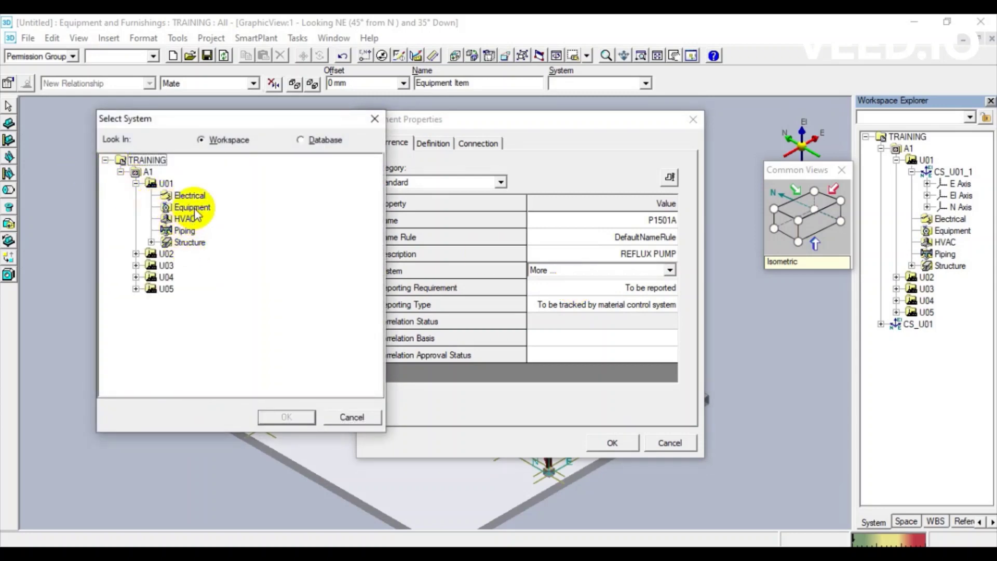
{"action": "left_click", "coordinate": [193, 208]}
{"action": "left_click", "coordinate": [287, 418]}
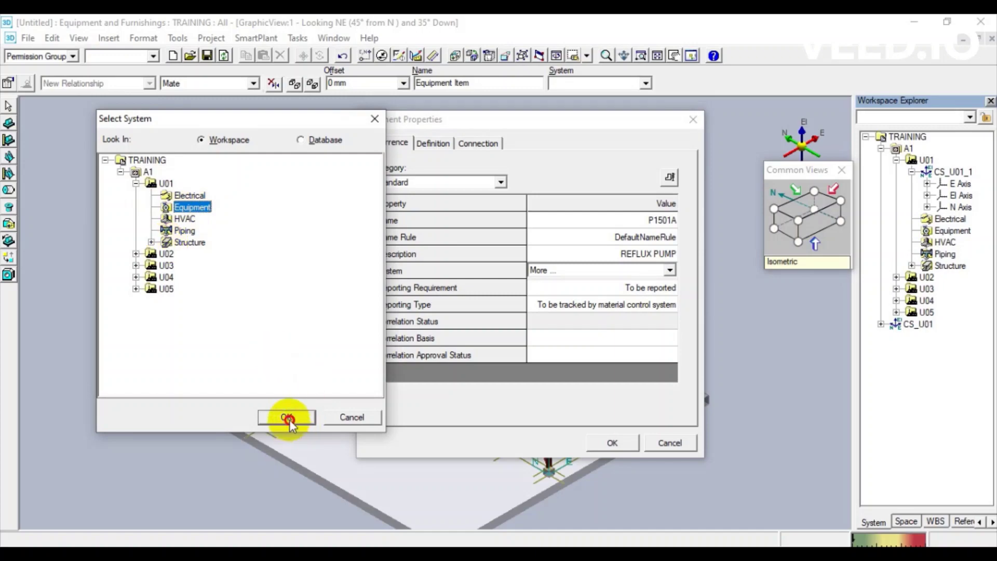
Step: Display the pump's Position and Orientation properties, with the properties dialog moved off the model's stair structure
{"action": "left_click_drag", "start_coordinate": [509, 121], "coordinate": [242, 124]}
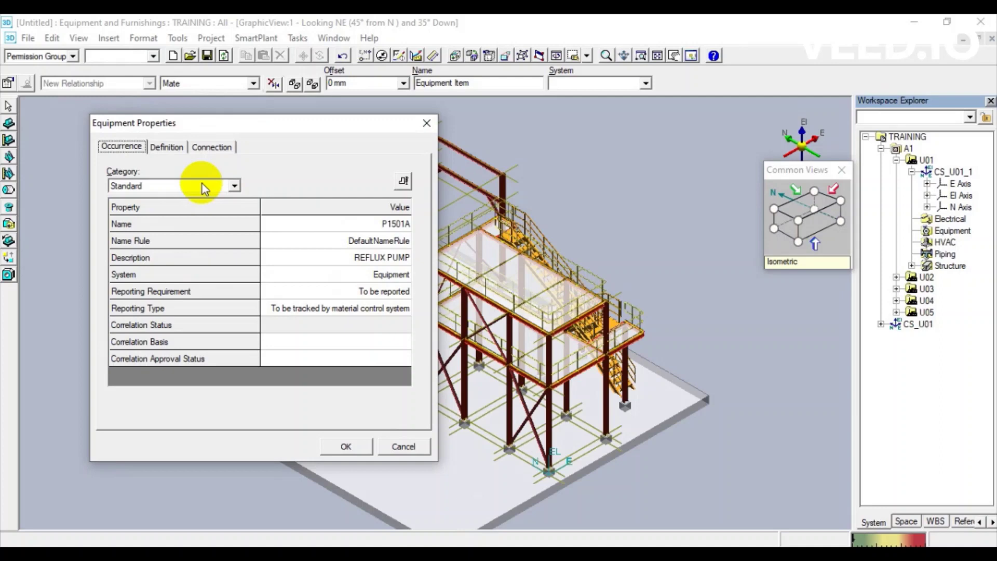
{"action": "left_click", "coordinate": [237, 186]}
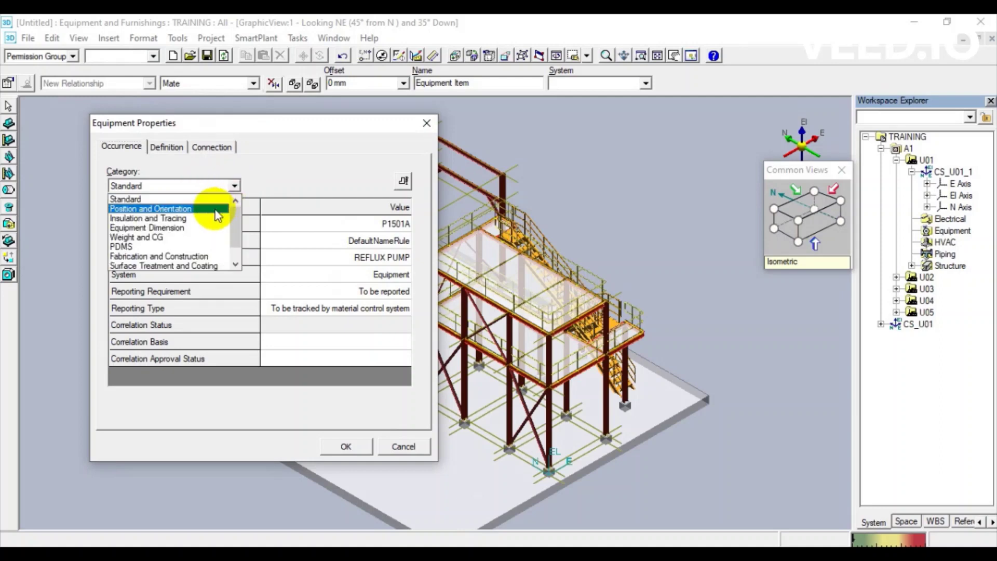
{"action": "left_click", "coordinate": [293, 176]}
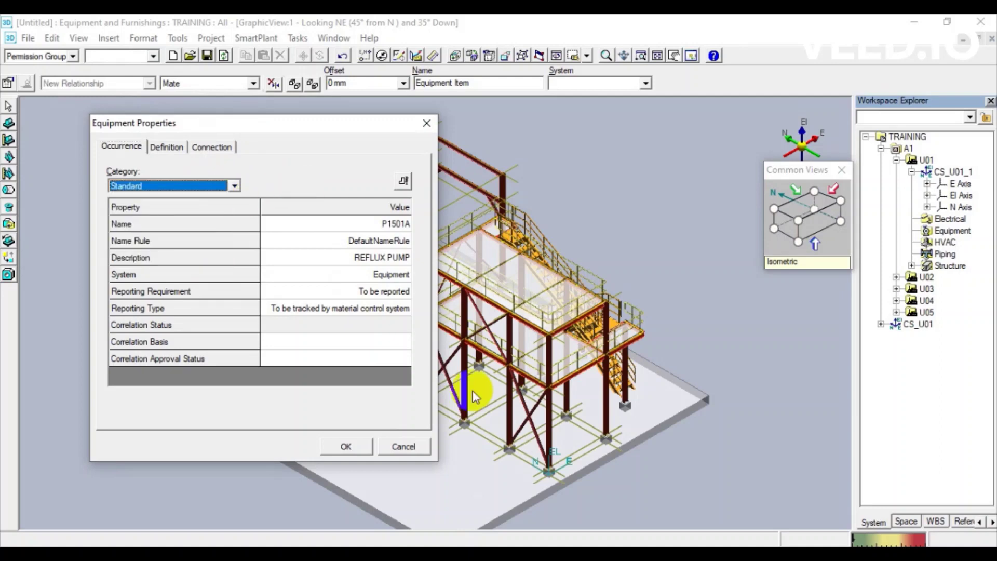
{"action": "left_click", "coordinate": [236, 186]}
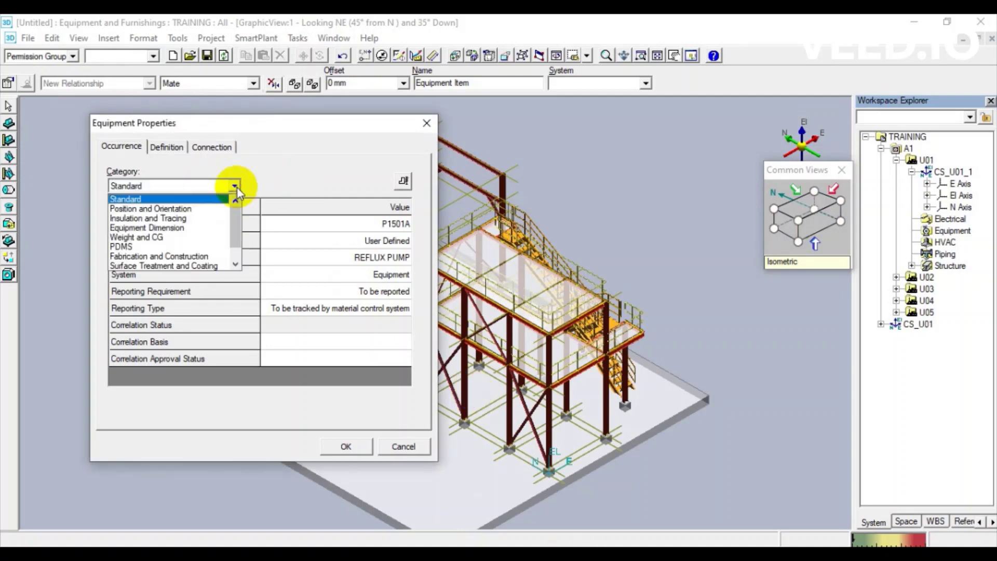
{"action": "left_click", "coordinate": [166, 209]}
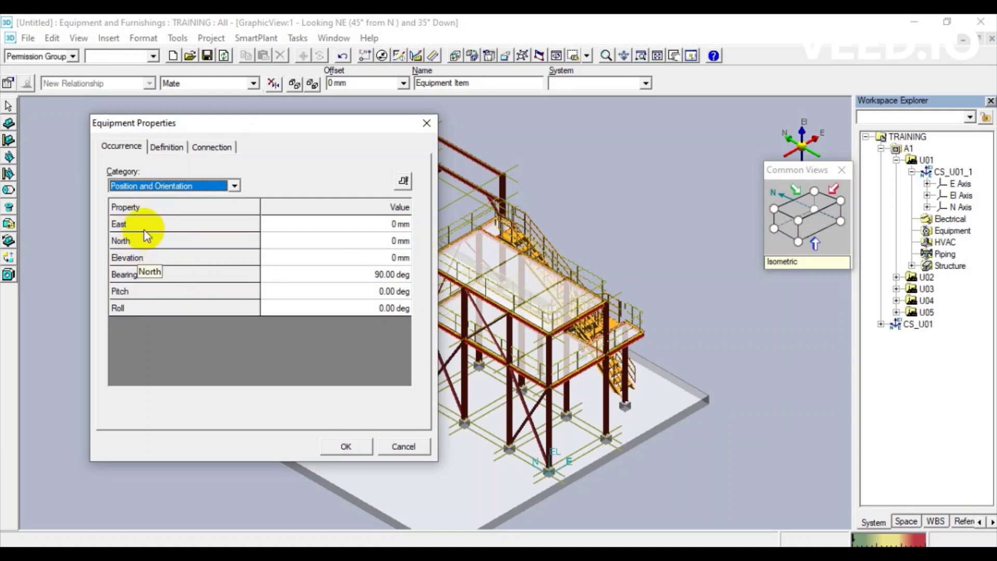
{"action": "left_click", "coordinate": [357, 227]}
{"action": "left_click", "coordinate": [357, 240]}
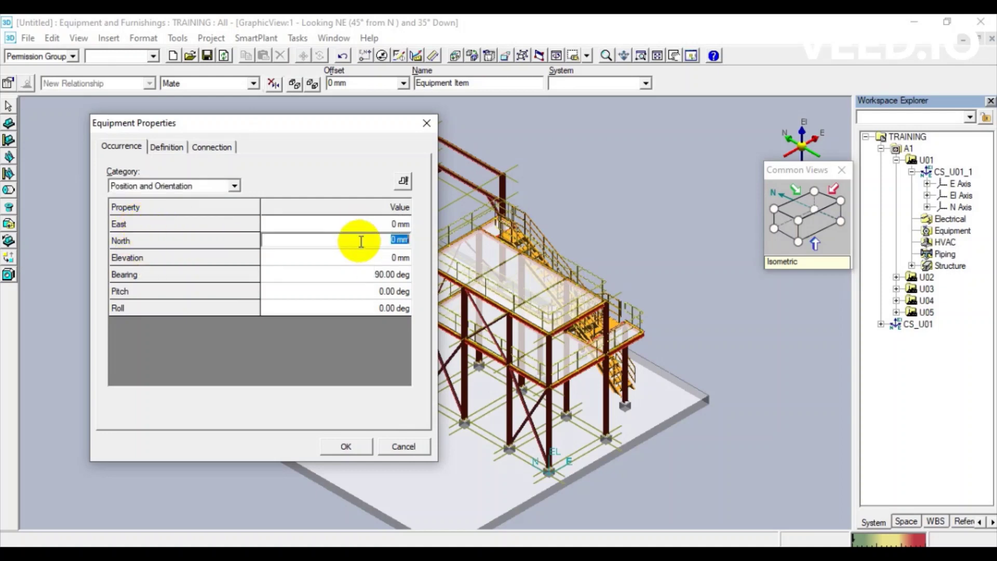
{"action": "left_click", "coordinate": [363, 258]}
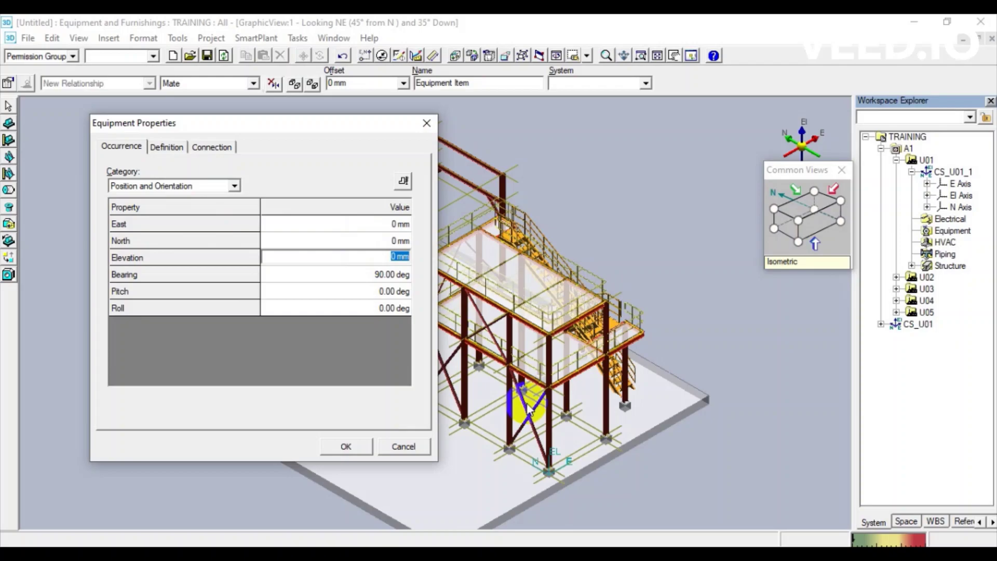
Step: Look up pump P1501A's coordinates in the Exercise_PDMS Training.pdf plot plan and set the pump's East coordinate to -312660 mm
{"action": "key", "text": "alt+Tab"}
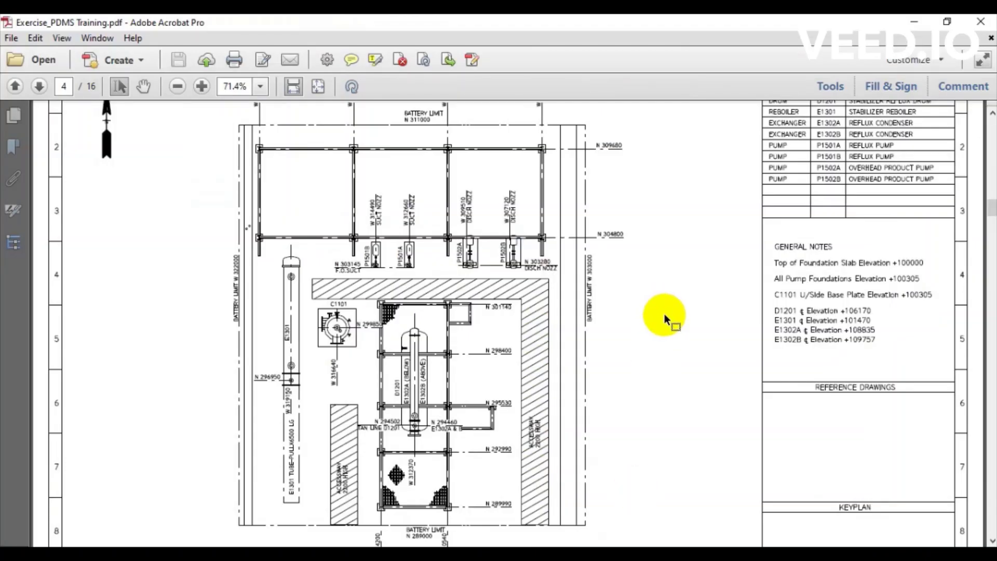
{"action": "scroll", "coordinate": [384, 216], "scroll_direction": "up", "scroll_amount": 3, "text": "ctrl"}
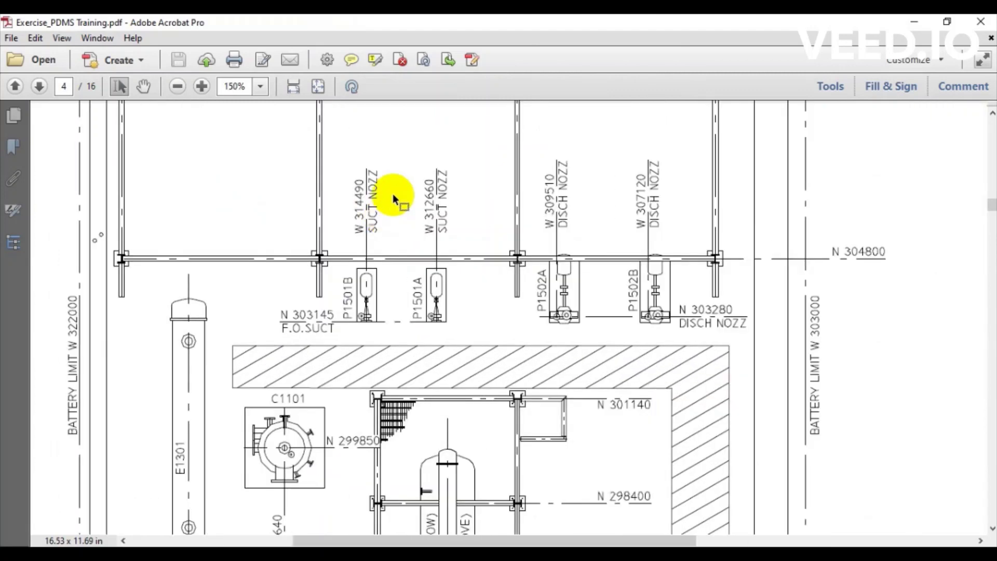
{"action": "left_click_drag", "start_coordinate": [392, 143], "coordinate": [474, 344]}
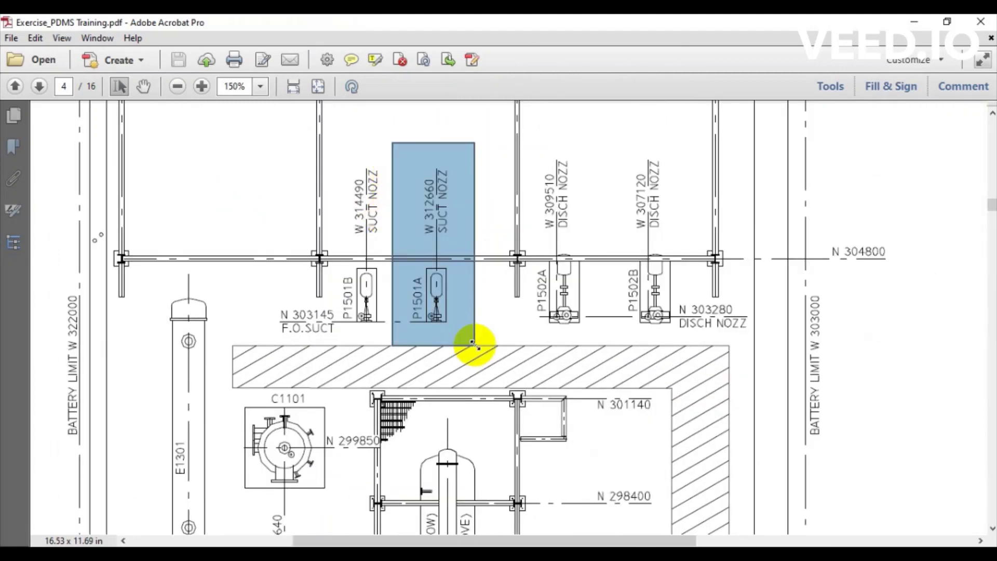
{"action": "left_click", "coordinate": [507, 319]}
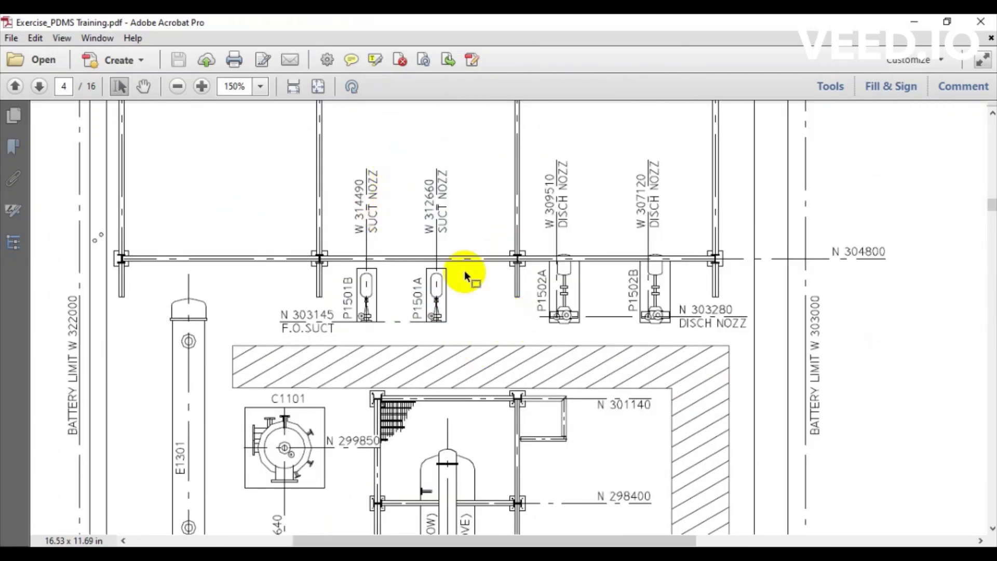
{"action": "scroll", "coordinate": [442, 213], "scroll_direction": "up", "scroll_amount": 1, "text": "ctrl"}
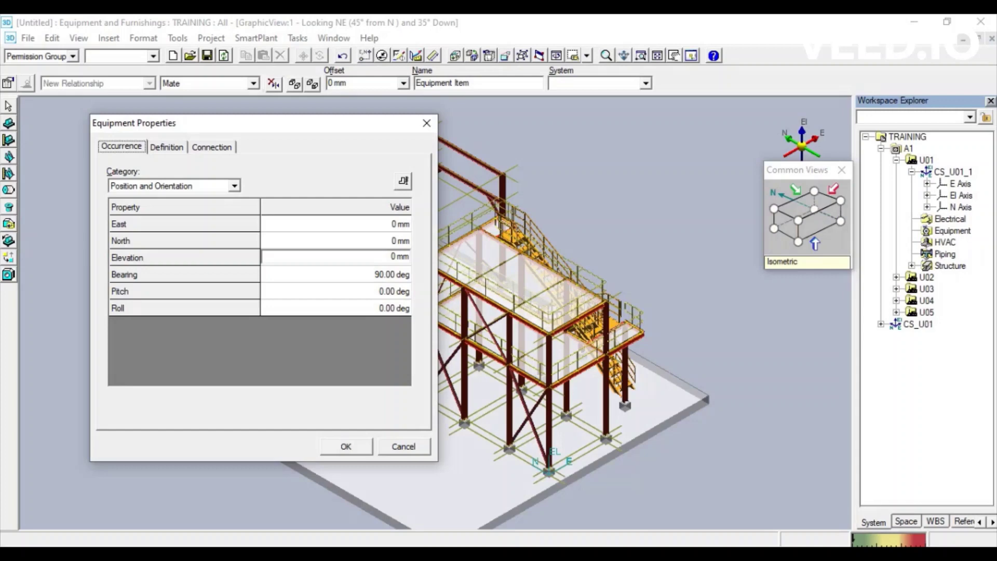
{"action": "left_click", "coordinate": [353, 224]}
{"action": "type", "text": "-"}
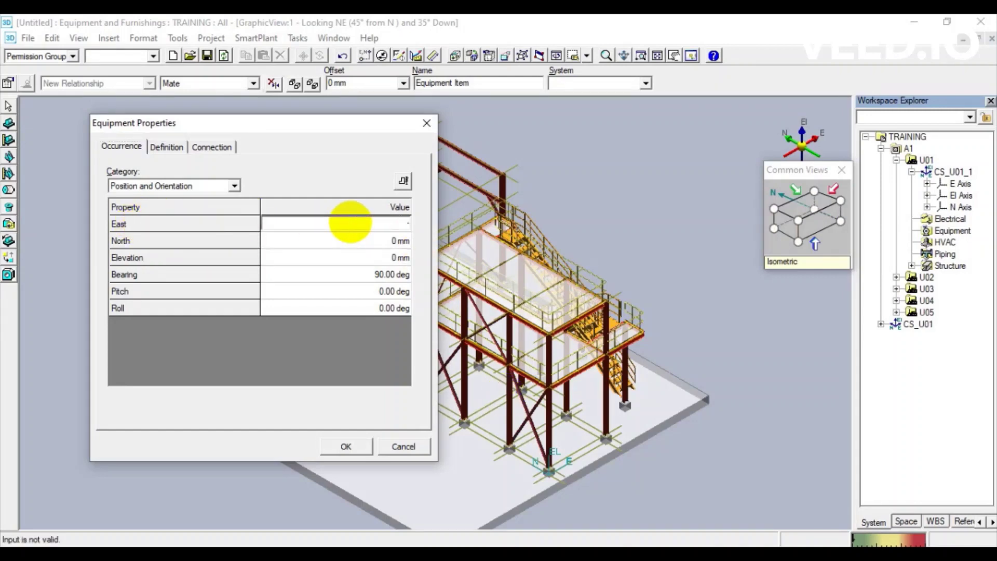
{"action": "type", "text": "312660"}
{"action": "left_click", "coordinate": [356, 233]}
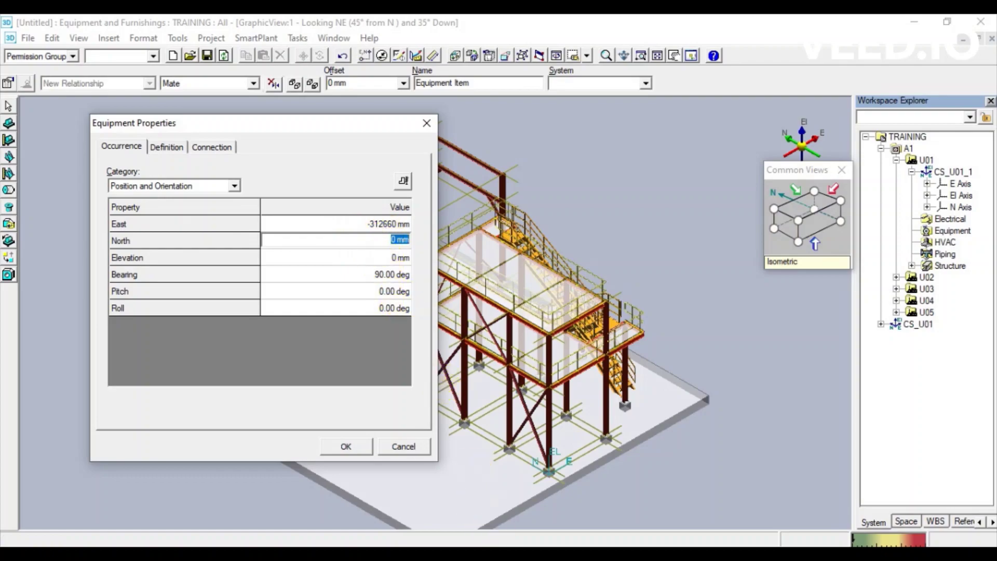
Step: Look up pump P1501A's north coordinate in the Exercise_PDMS Training.pdf plot plan and set the pump's North value to 303145 mm
{"action": "left_click", "coordinate": [501, 555]}
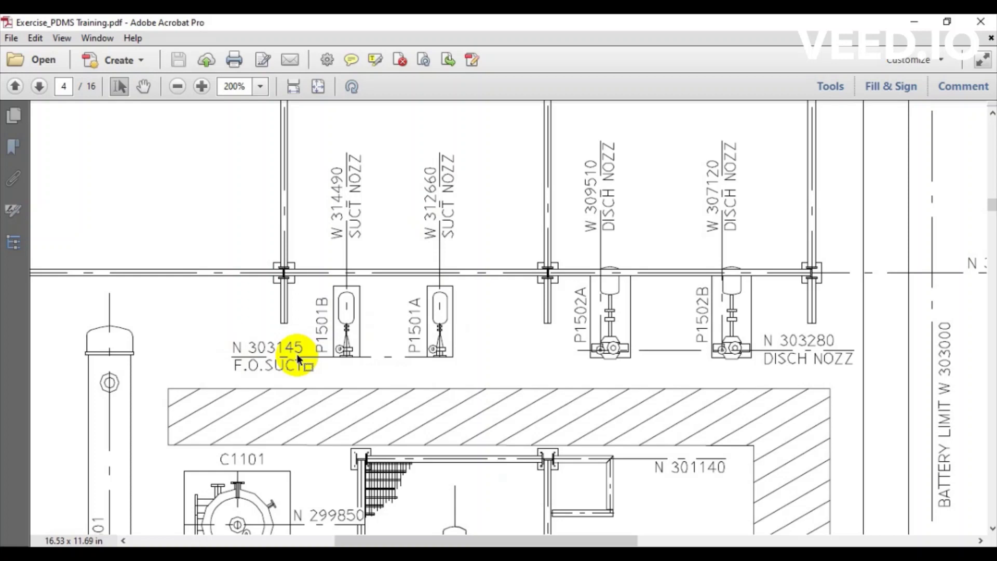
{"action": "left_click_drag", "start_coordinate": [212, 330], "coordinate": [322, 383]}
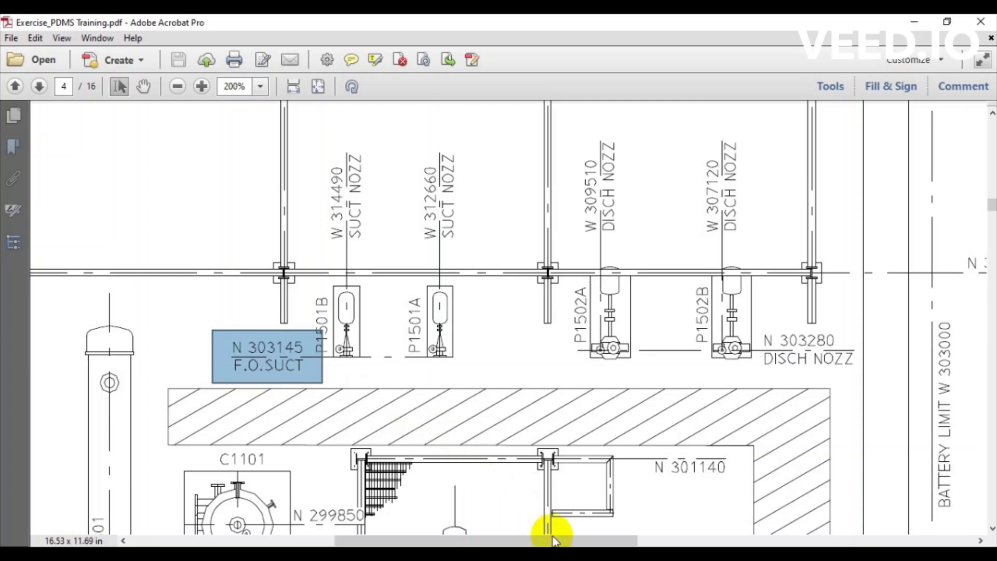
{"action": "key", "text": "alt+Tab"}
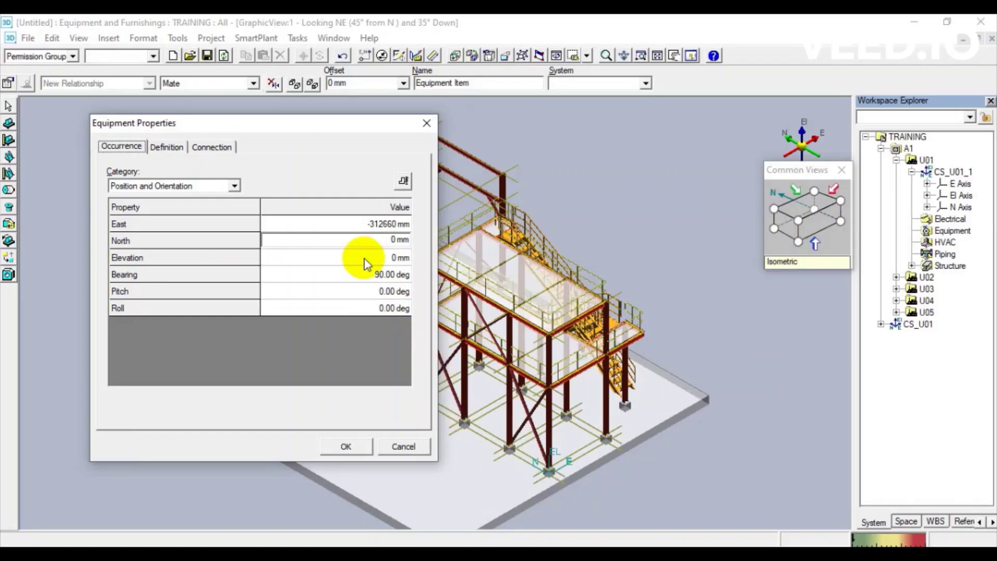
{"action": "left_click", "coordinate": [370, 238]}
{"action": "type", "text": "3"}
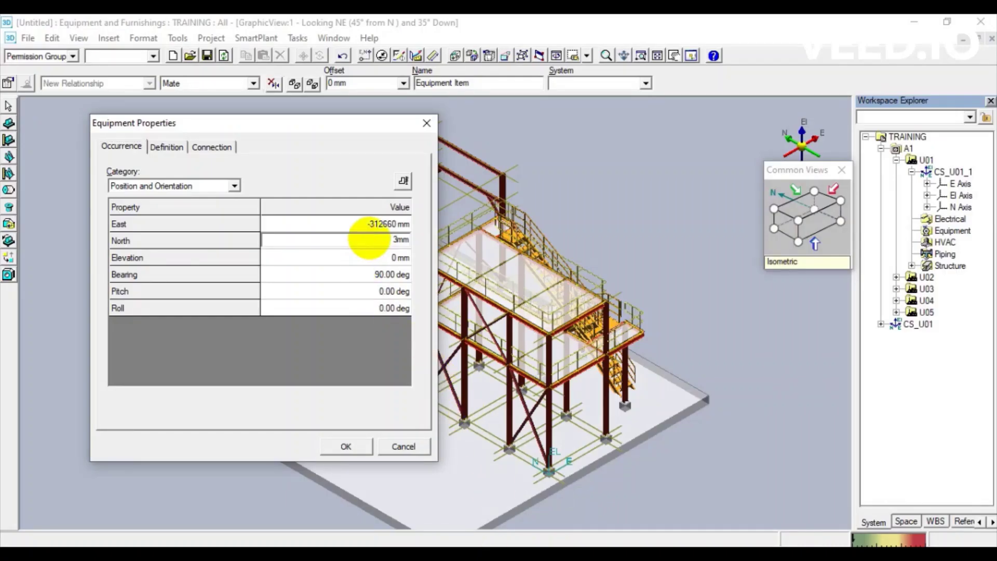
{"action": "type", "text": "03145"}
Step: Set the pump's Elevation to 100000 mm
{"action": "left_click", "coordinate": [376, 258]}
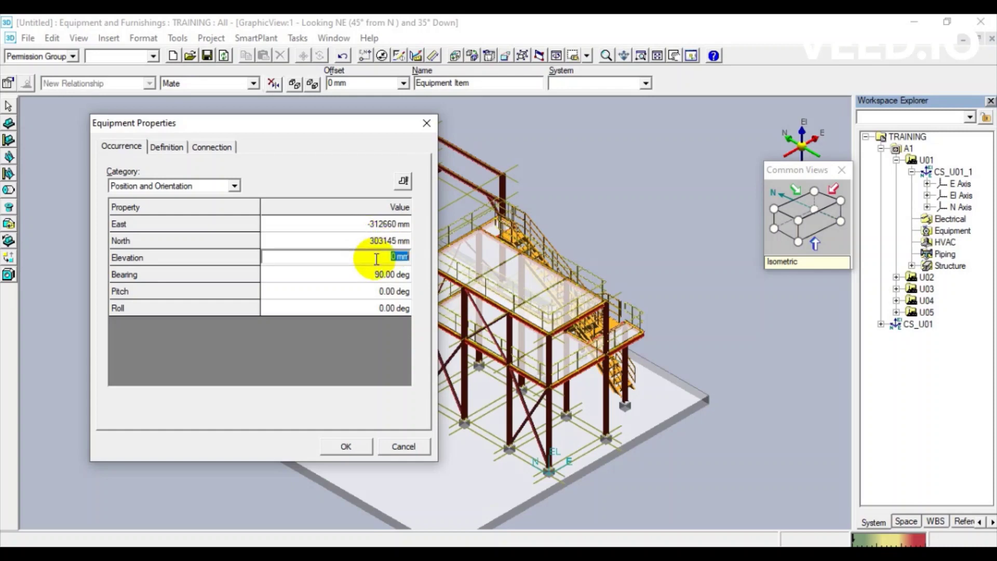
{"action": "type", "text": "100000"}
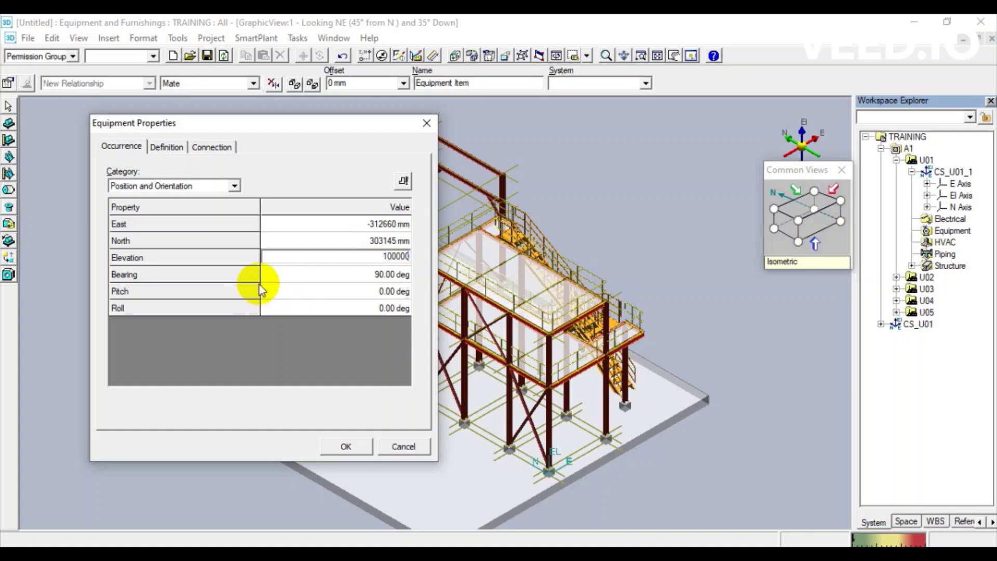
Step: Display the pump's Equipment Support properties and open the Dimensional Legend, placed beside the properties dialog
{"action": "left_click", "coordinate": [236, 186]}
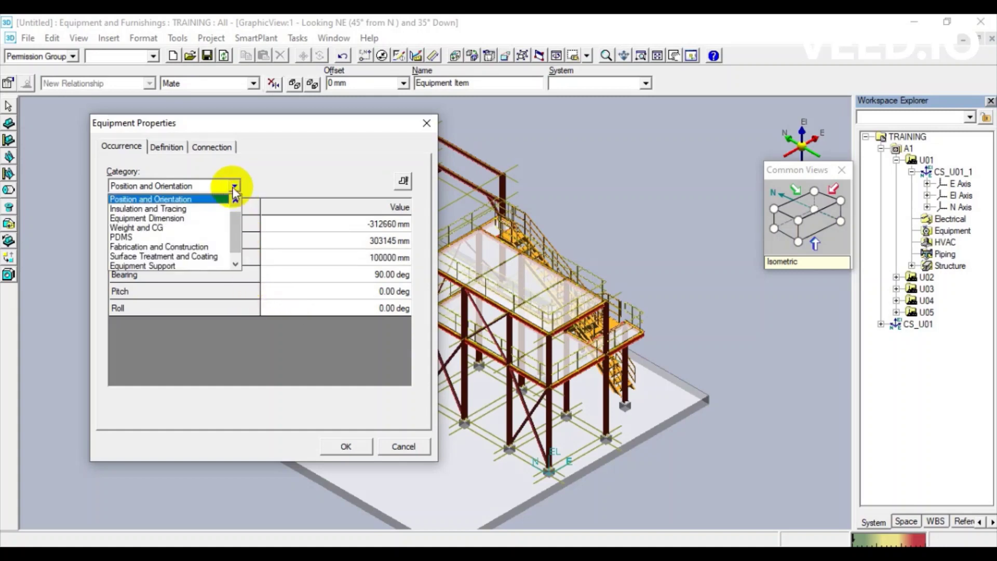
{"action": "left_click", "coordinate": [189, 219]}
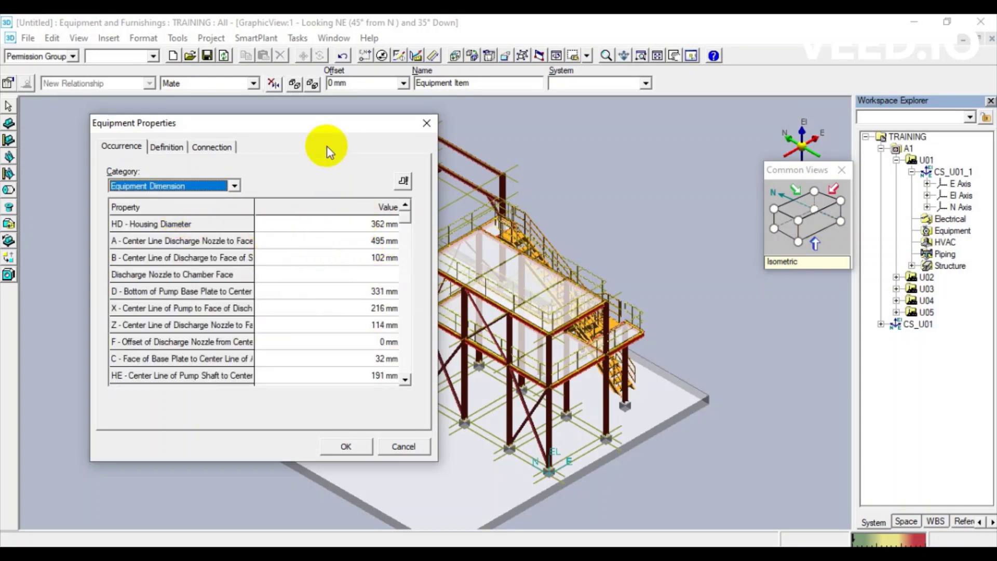
{"action": "left_click", "coordinate": [235, 185]}
{"action": "left_click", "coordinate": [166, 270]}
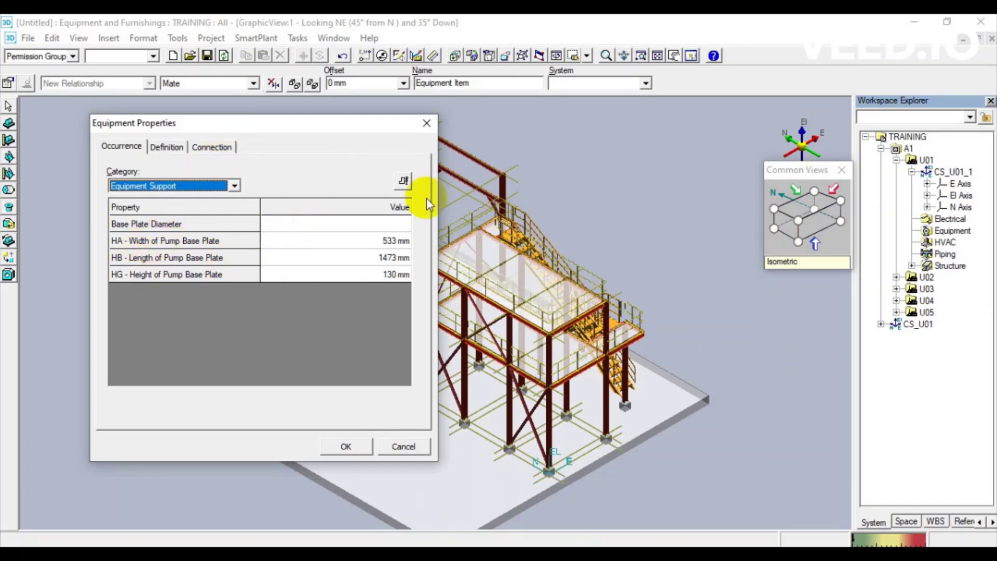
{"action": "left_click", "coordinate": [403, 182]}
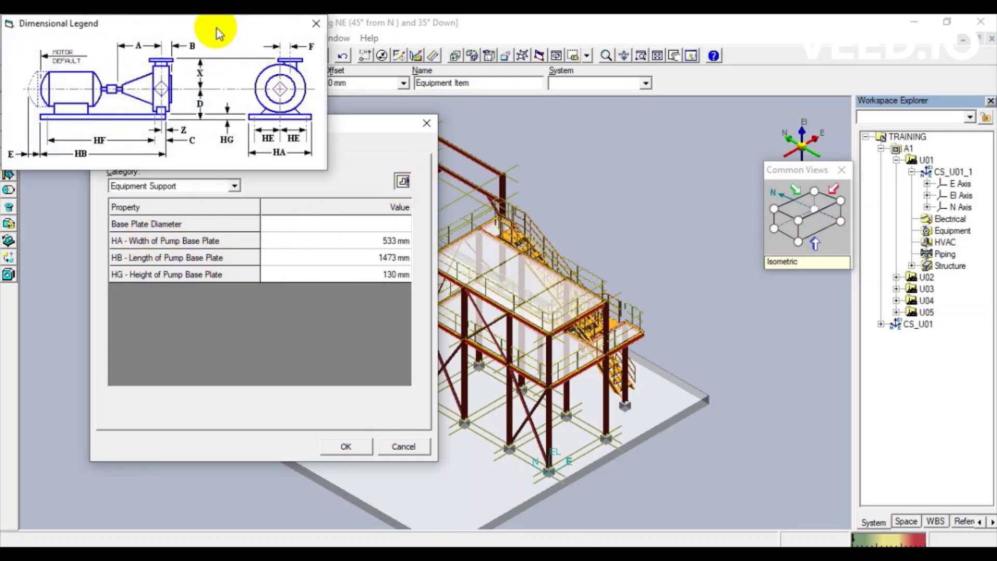
{"action": "left_click_drag", "start_coordinate": [216, 26], "coordinate": [374, 72]}
{"action": "left_click_drag", "start_coordinate": [533, 112], "coordinate": [693, 134]}
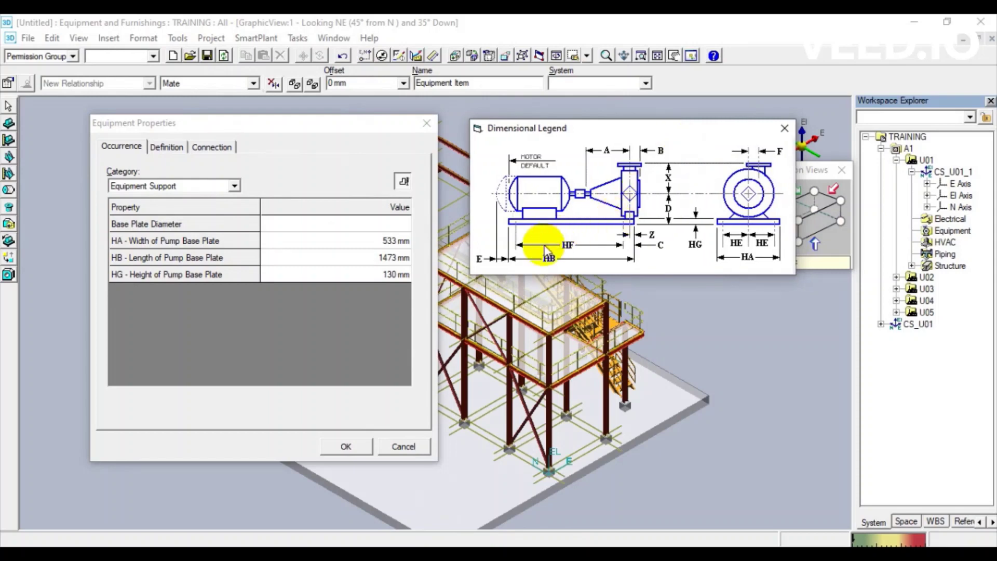
{"action": "left_click", "coordinate": [119, 243]}
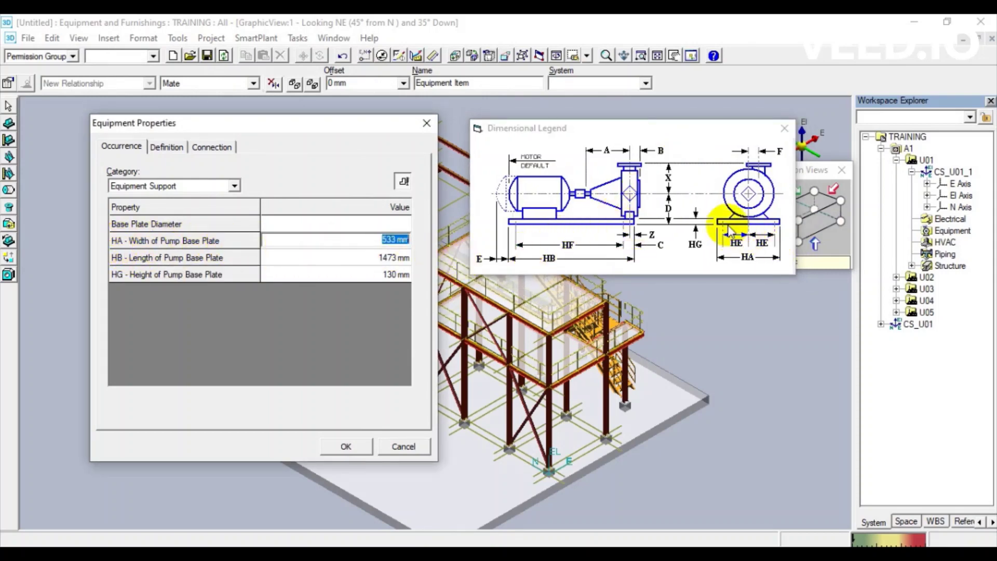
{"action": "left_click", "coordinate": [710, 206]}
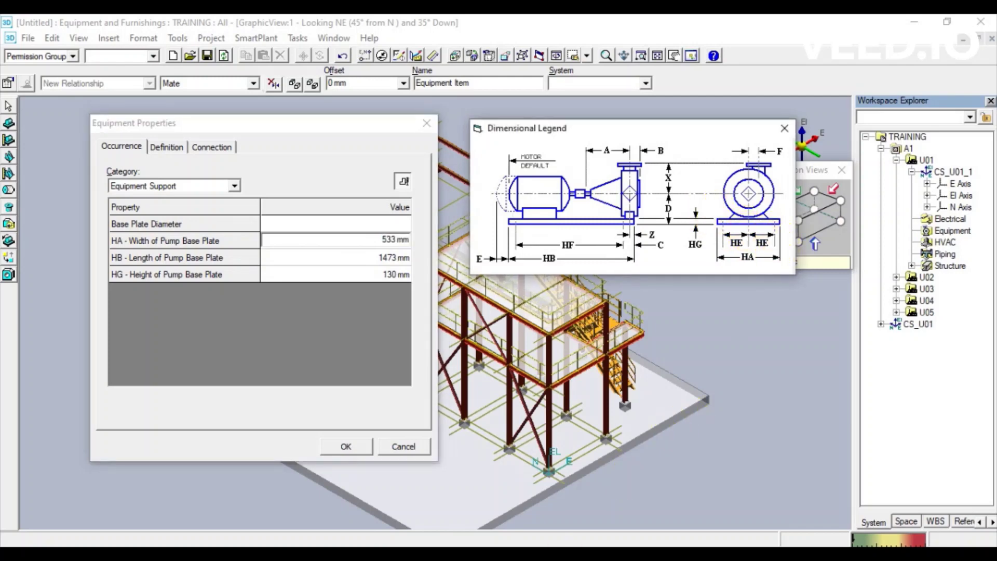
Step: Find the reflux pump drawing P1501A&B in Exercise_PDMS Training.pdf and examine its base plate dimensions, keeping the Dimensional Legend clear of the drawing
{"action": "left_click", "coordinate": [514, 555]}
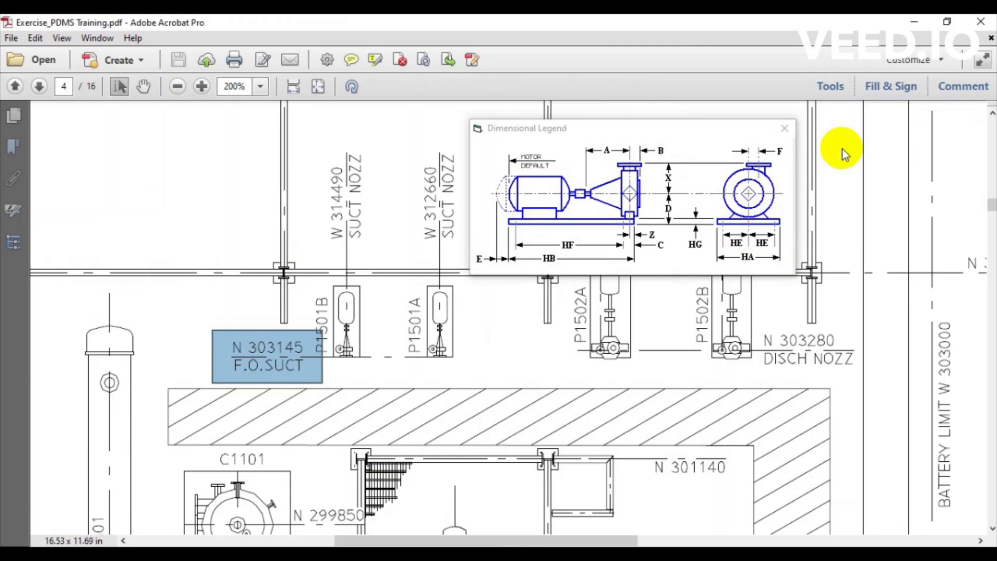
{"action": "scroll", "coordinate": [820, 338], "scroll_direction": "down", "scroll_amount": 5}
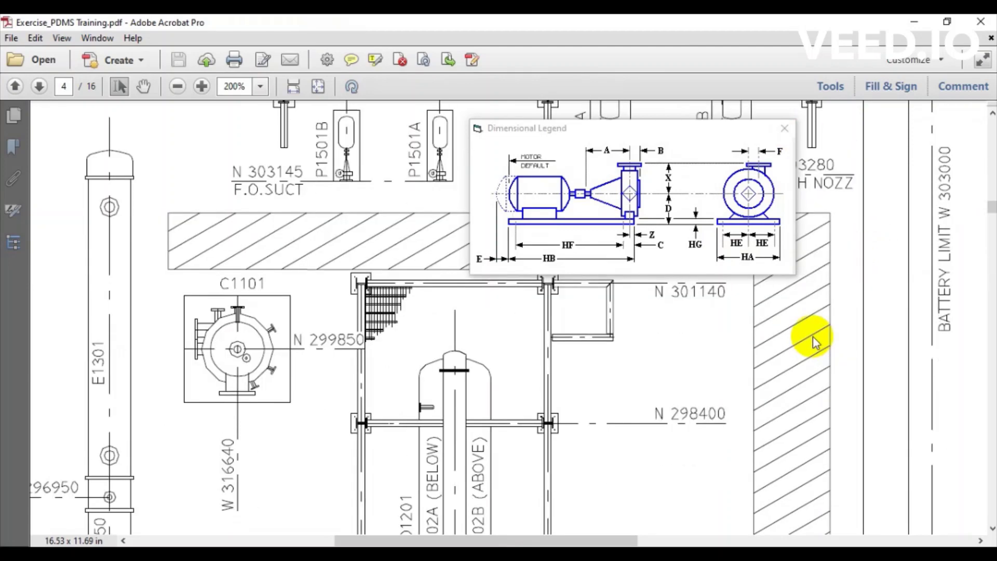
{"action": "scroll", "coordinate": [812, 336], "scroll_direction": "down", "scroll_amount": 10}
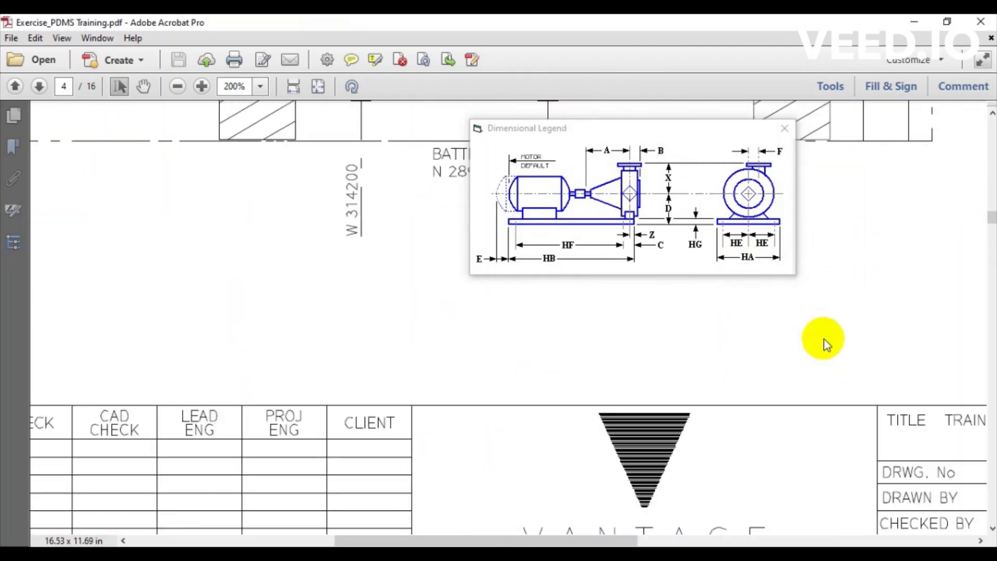
{"action": "left_click_drag", "start_coordinate": [675, 121], "coordinate": [848, 105]}
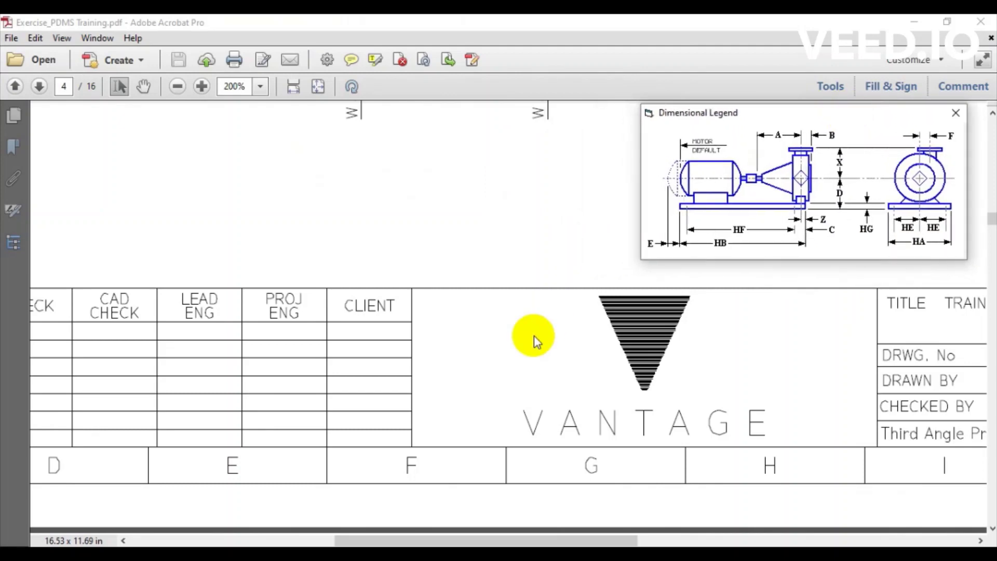
{"action": "scroll", "coordinate": [532, 337], "scroll_direction": "down", "scroll_amount": 1}
{"action": "scroll", "coordinate": [533, 339], "scroll_direction": "down", "scroll_amount": 10}
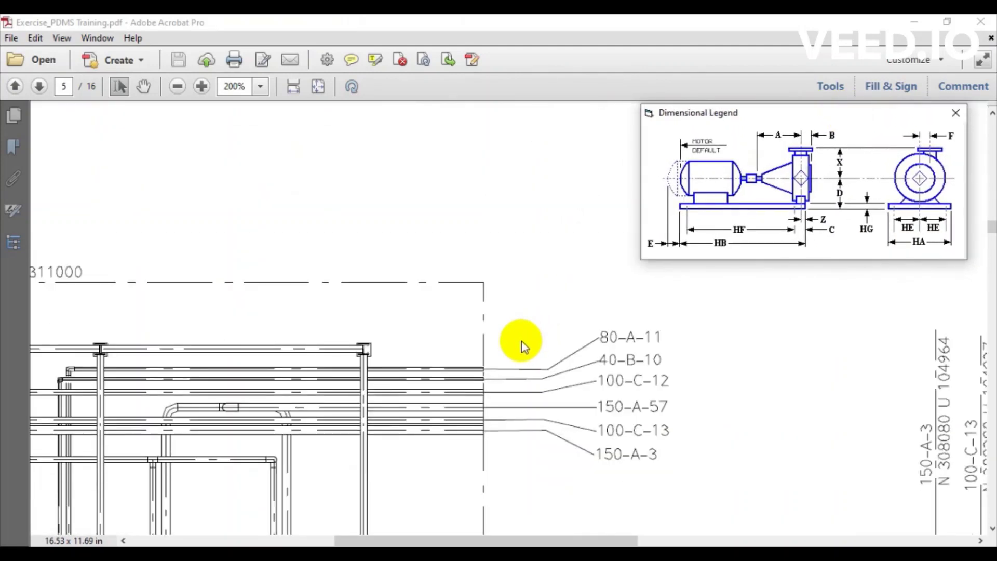
{"action": "scroll", "coordinate": [523, 343], "scroll_direction": "down", "scroll_amount": 3, "text": "ctrl"}
{"action": "scroll", "coordinate": [523, 342], "scroll_direction": "down", "scroll_amount": 10}
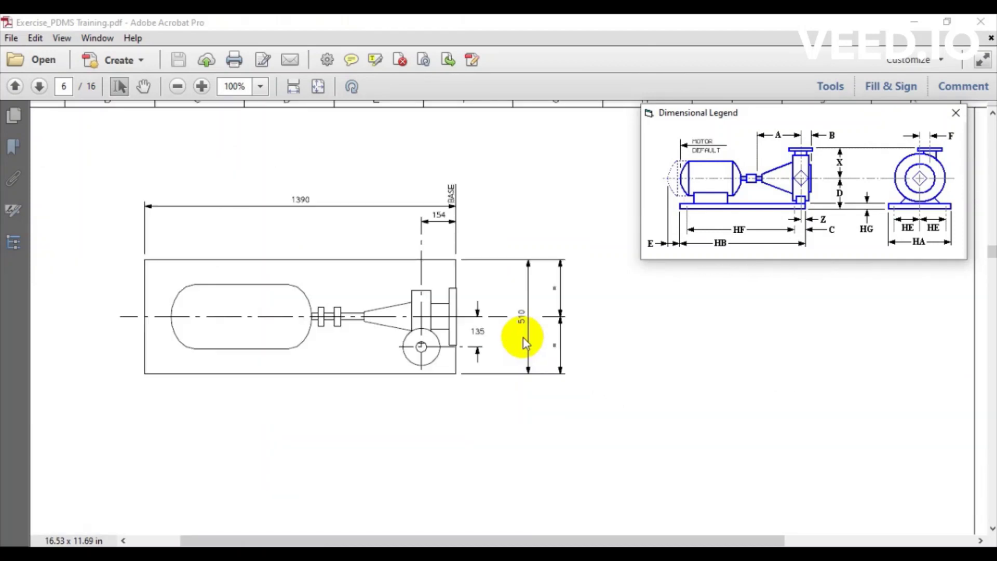
{"action": "scroll", "coordinate": [523, 337], "scroll_direction": "down", "scroll_amount": 5, "text": "ctrl"}
{"action": "scroll", "coordinate": [605, 499], "scroll_direction": "up", "scroll_amount": 6, "text": "ctrl"}
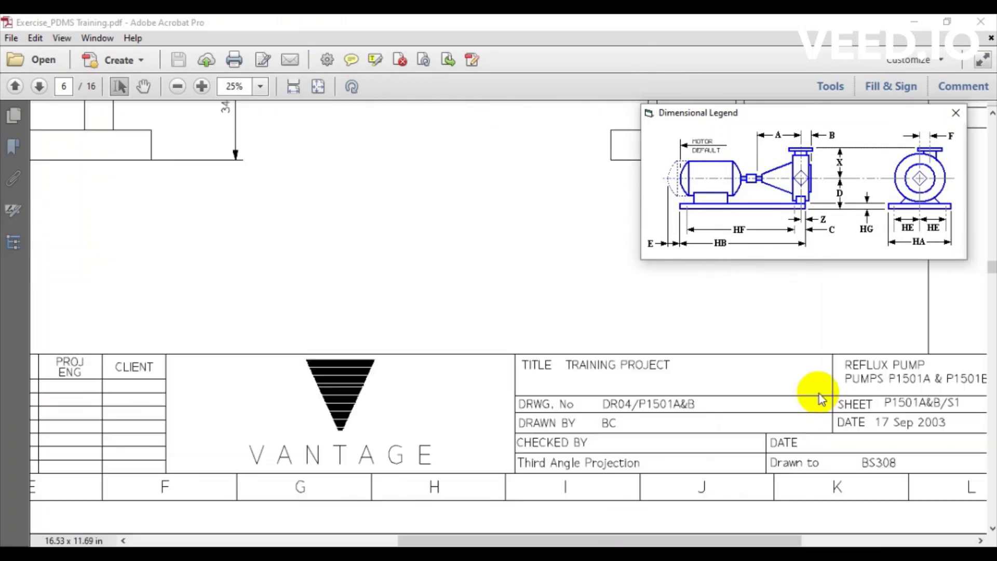
{"action": "left_click_drag", "start_coordinate": [834, 365], "coordinate": [971, 430]}
{"action": "left_click", "coordinate": [715, 380]}
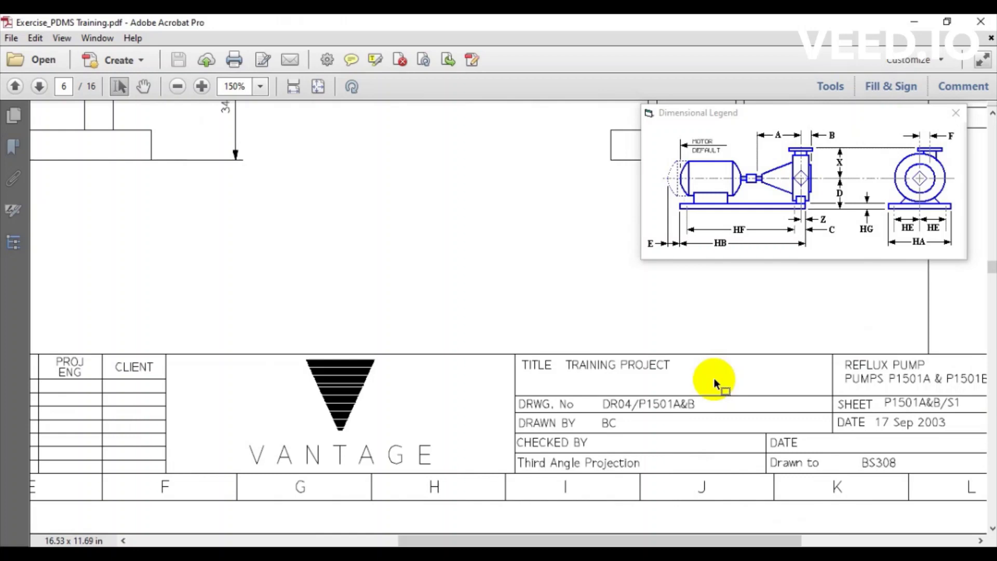
{"action": "scroll", "coordinate": [691, 405], "scroll_direction": "down", "scroll_amount": 5, "text": "ctrl"}
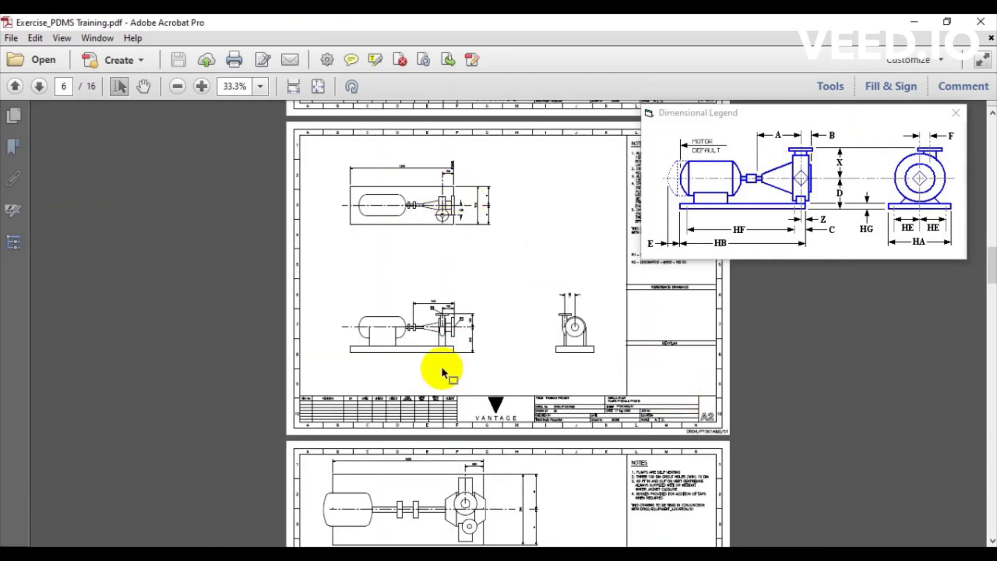
{"action": "scroll", "coordinate": [488, 184], "scroll_direction": "up", "scroll_amount": 5, "text": "ctrl"}
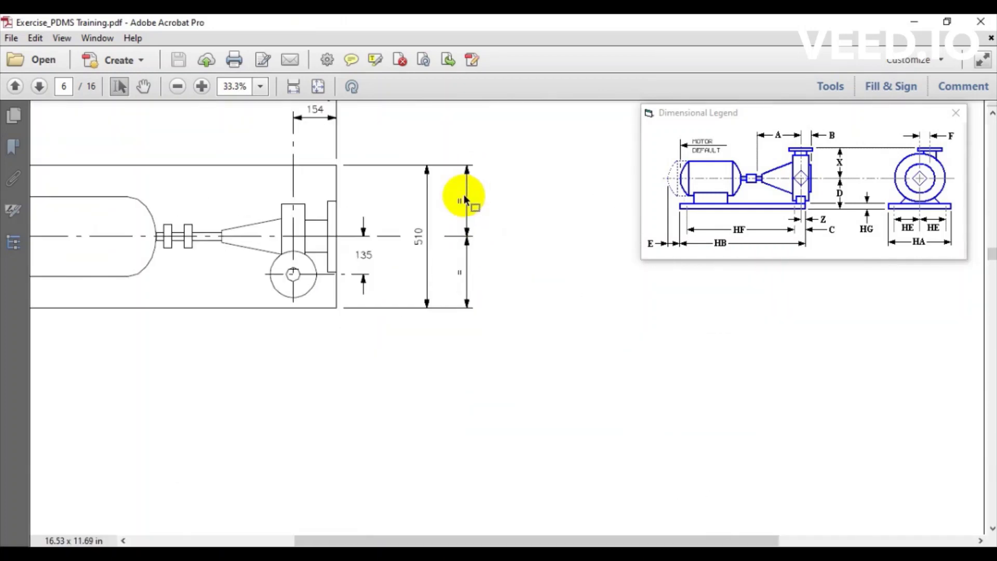
Step: Match the base plate width on the drawing to legend dimension HA and set the pump's HA width to 510 mm
{"action": "left_click_drag", "start_coordinate": [406, 211], "coordinate": [442, 270]}
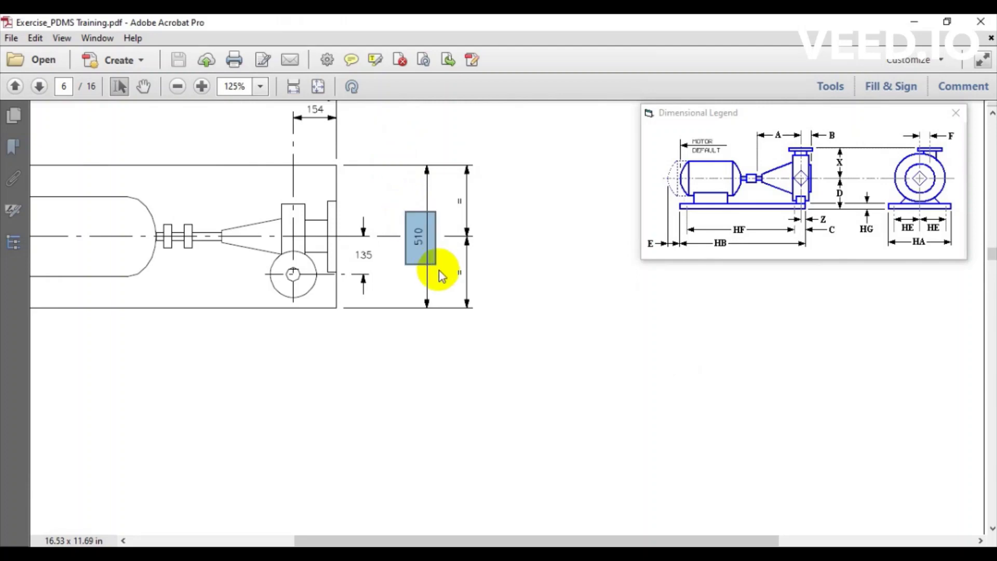
{"action": "left_click", "coordinate": [918, 249]}
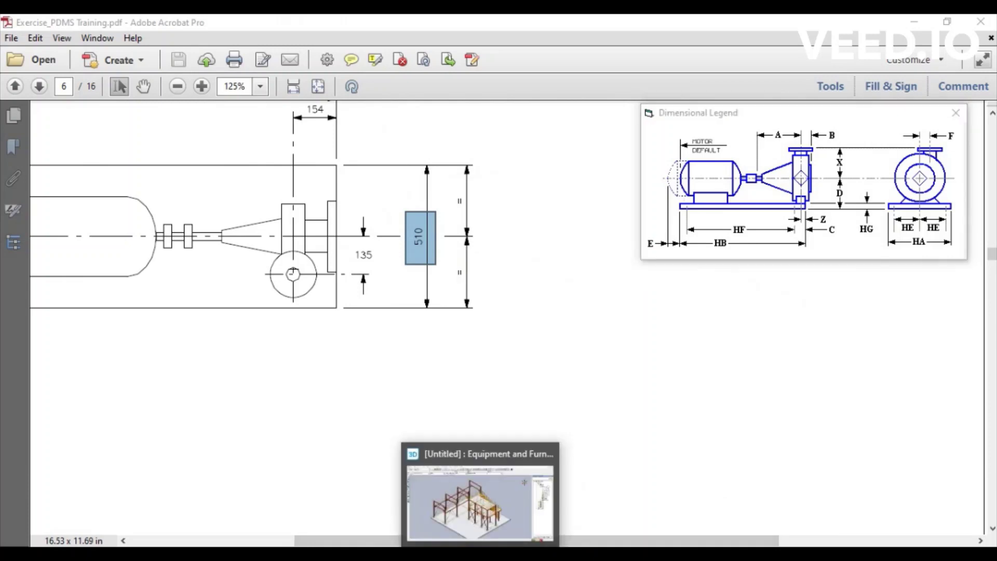
{"action": "left_click", "coordinate": [488, 554]}
{"action": "double_click", "coordinate": [373, 237]}
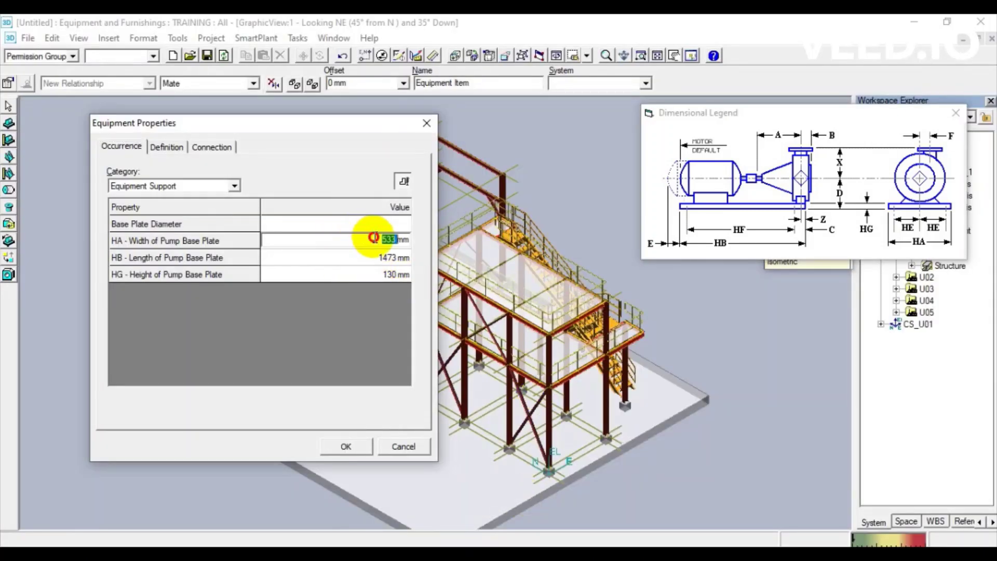
{"action": "type", "text": "510"}
Step: Look up the base plate length on the pump drawing and set the pump's HB length to 1390 mm
{"action": "double_click", "coordinate": [395, 257]}
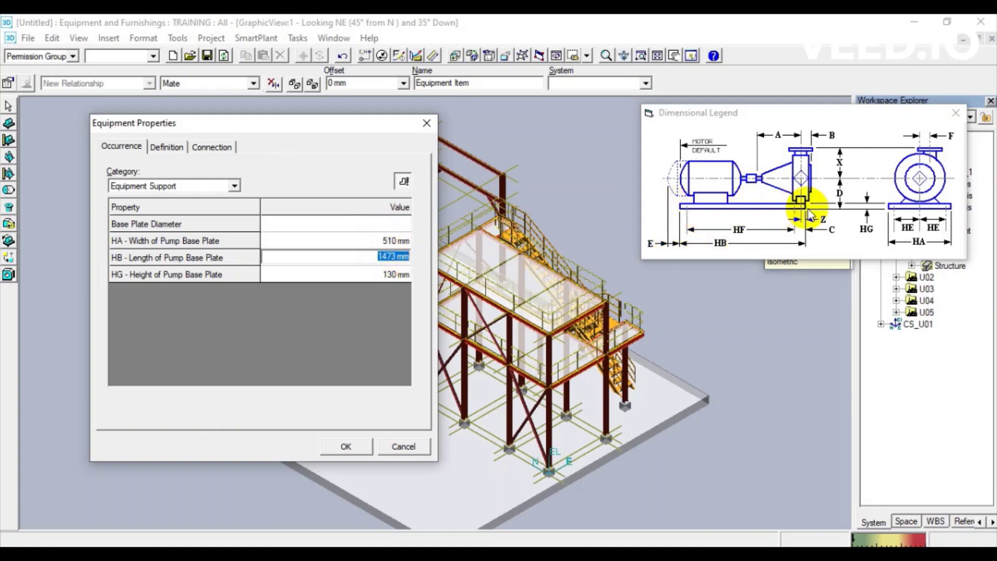
{"action": "left_click", "coordinate": [722, 248]}
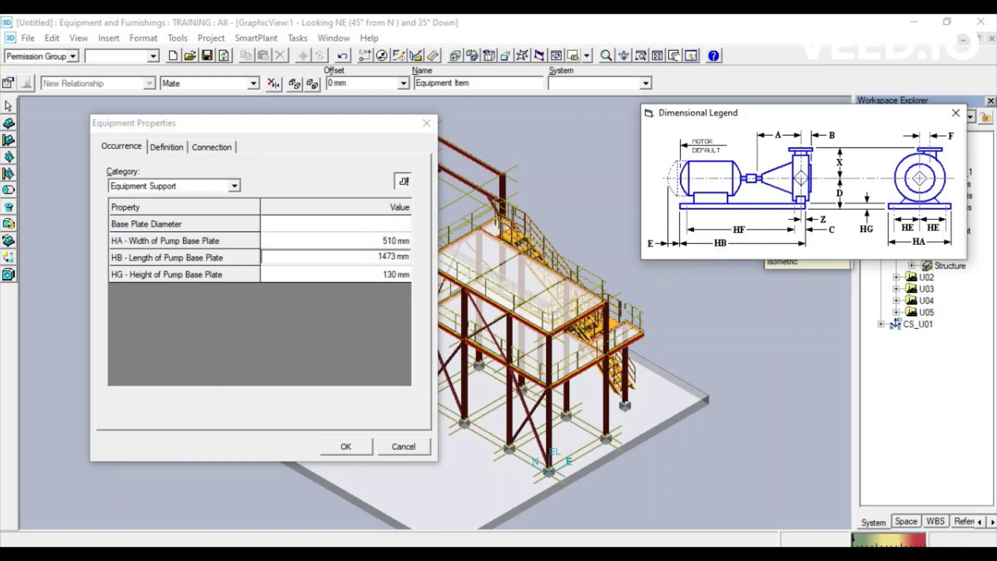
{"action": "key", "text": "alt+Tab"}
{"action": "scroll", "coordinate": [512, 411], "scroll_direction": "down", "scroll_amount": 3, "text": "ctrl"}
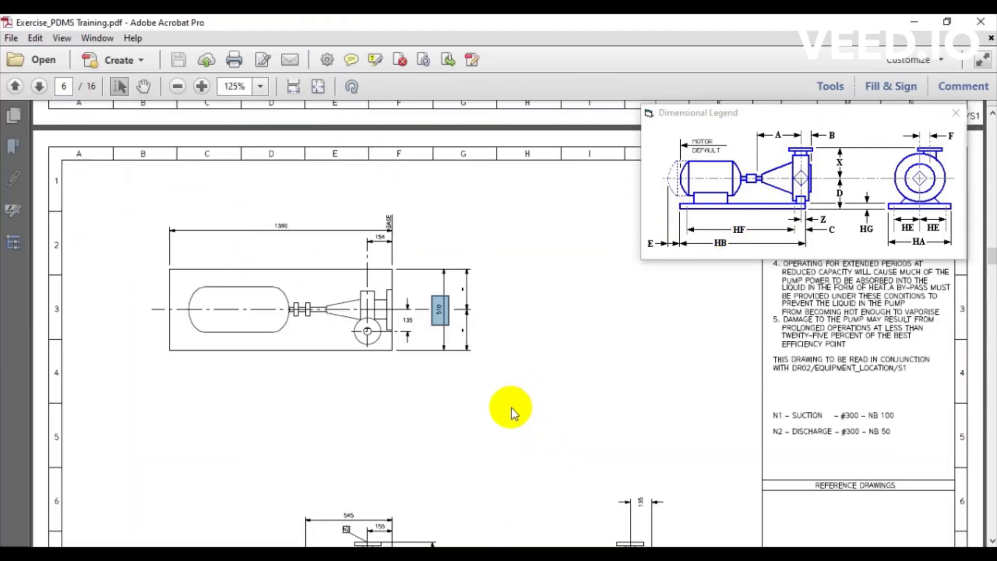
{"action": "scroll", "coordinate": [246, 239], "scroll_direction": "up", "scroll_amount": 2, "text": "ctrl"}
{"action": "left_click_drag", "start_coordinate": [262, 203], "coordinate": [314, 233]}
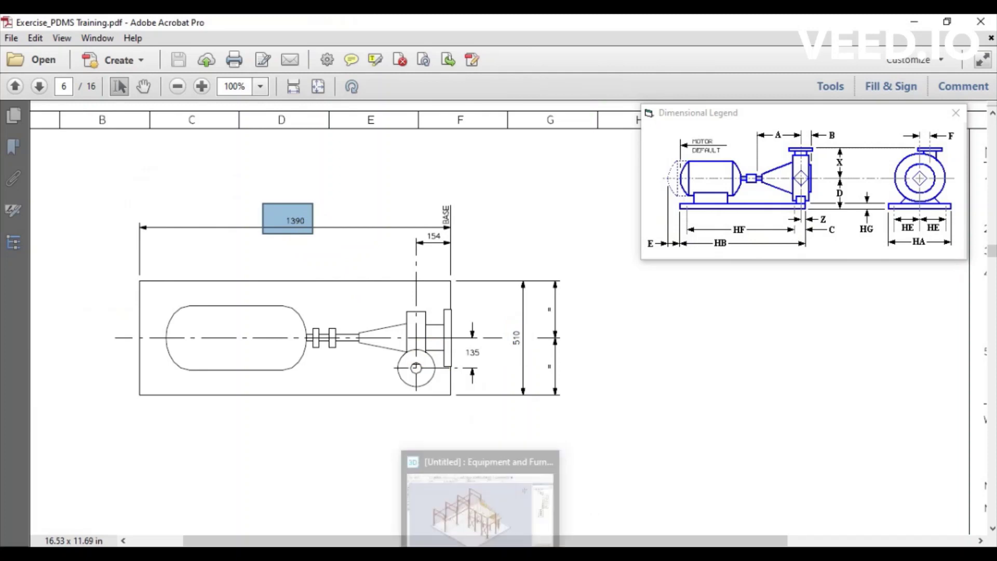
{"action": "left_click", "coordinate": [482, 550]}
{"action": "double_click", "coordinate": [374, 257]}
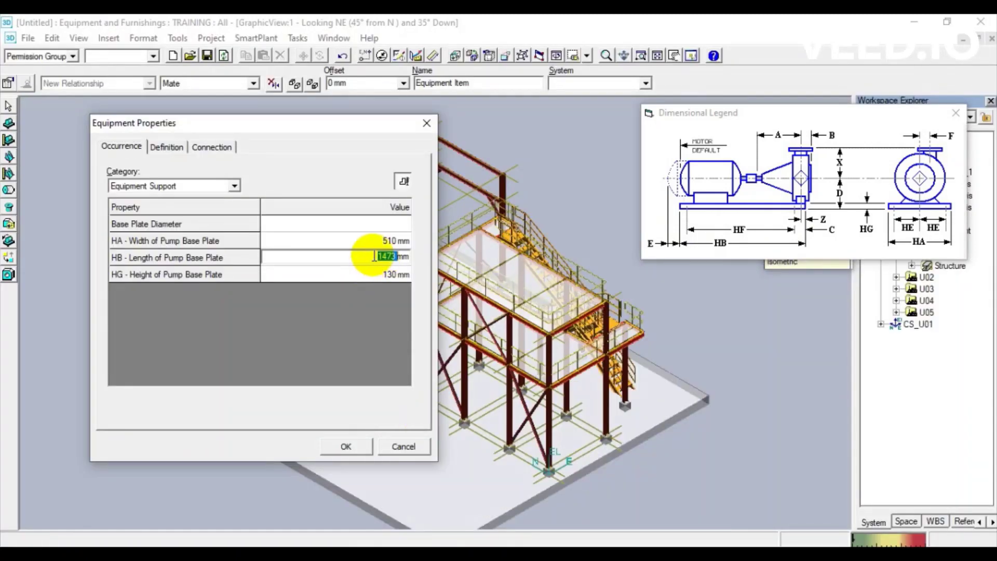
{"action": "type", "text": "1"}
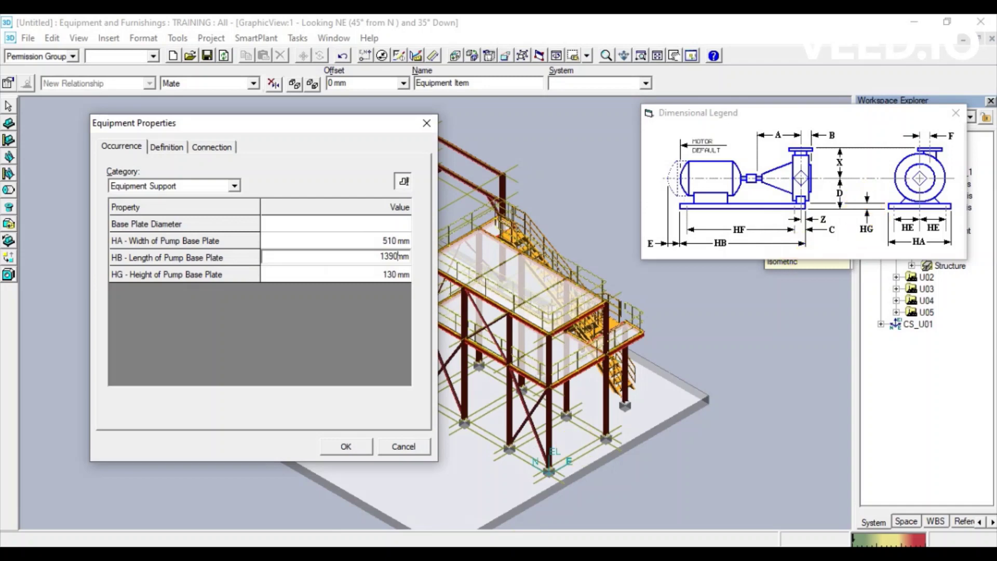
Step: Set the pump base plate's HG height to 150 mm and return to the pump drawing in Exercise_PDMS Training.pdf
{"action": "left_click", "coordinate": [393, 276]}
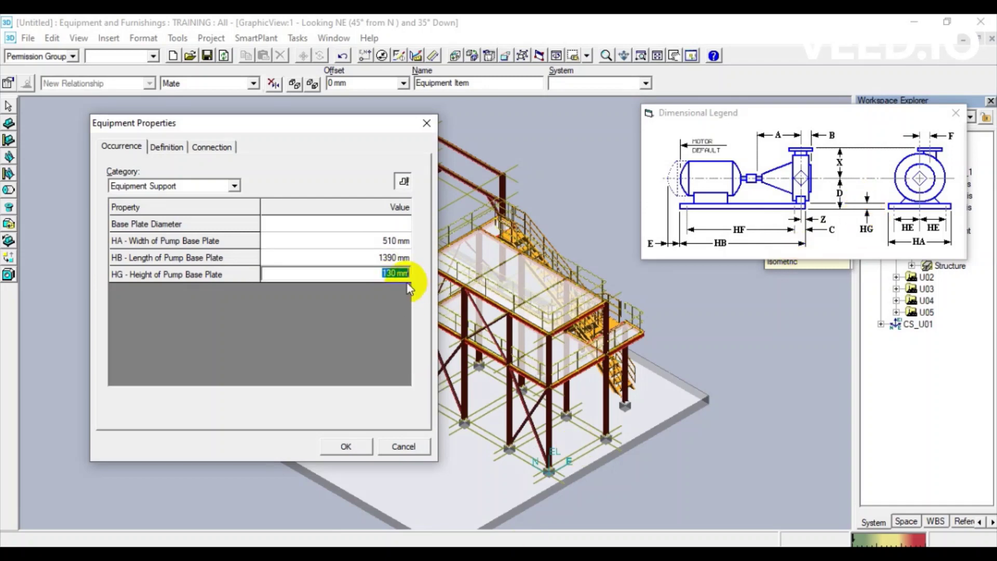
{"action": "type", "text": "150"}
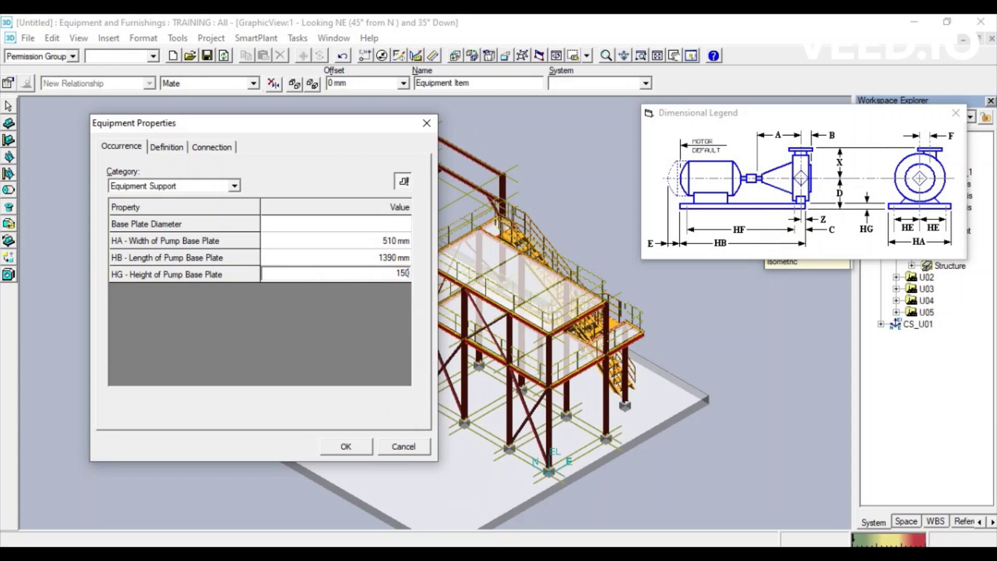
{"action": "left_click", "coordinate": [511, 554]}
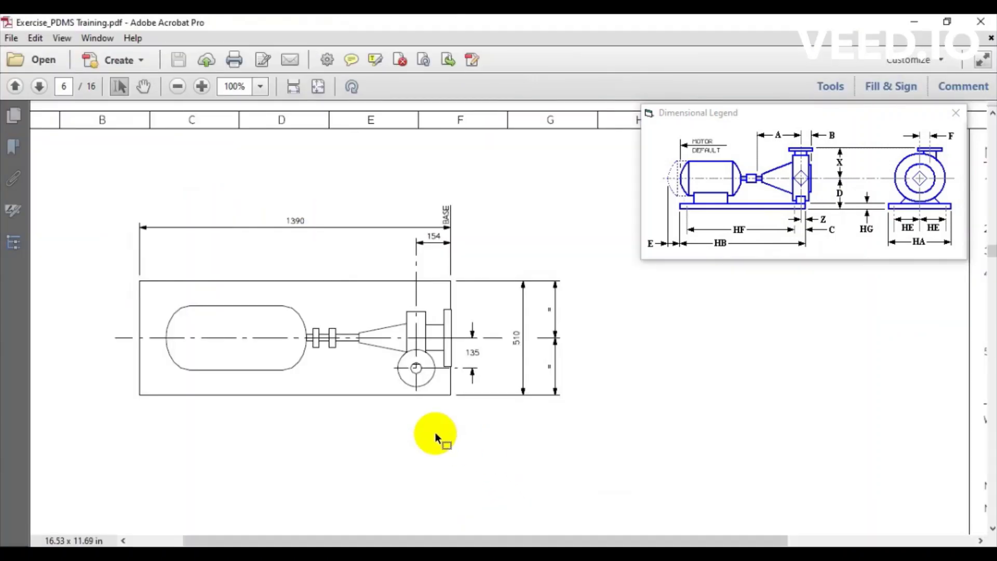
Step: Check the pump's elevation views, confirm the 150 mm HG base plate height, and show the pump's Equipment Dimension properties
{"action": "scroll", "coordinate": [407, 400], "scroll_direction": "down", "scroll_amount": 4, "text": "ctrl"}
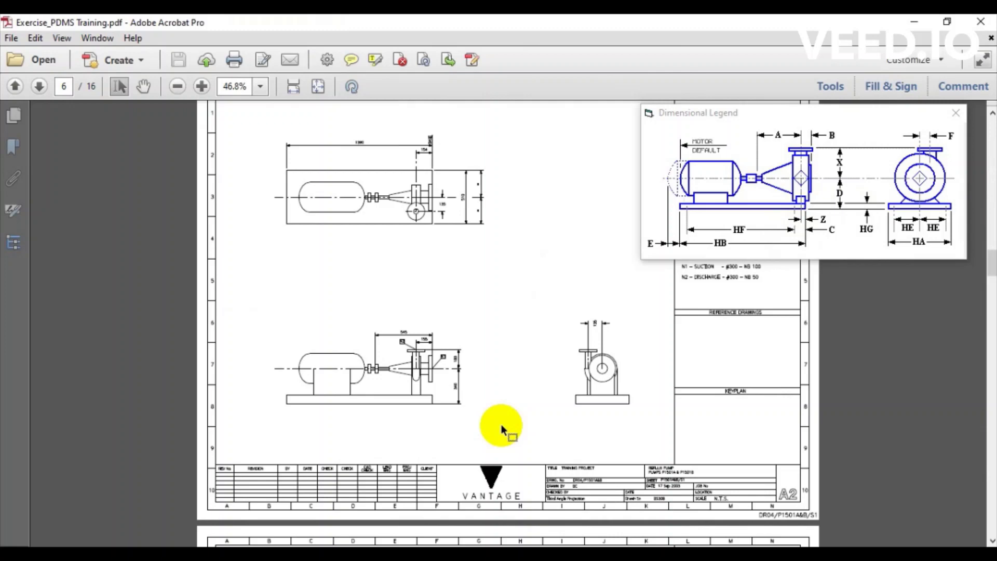
{"action": "left_click_drag", "start_coordinate": [542, 384], "coordinate": [648, 413]}
{"action": "left_click", "coordinate": [626, 444]}
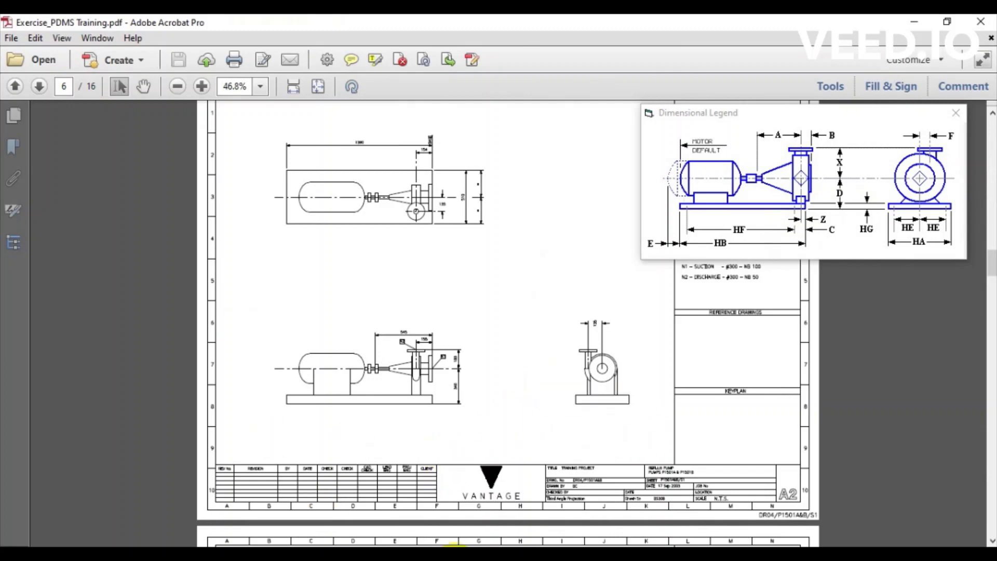
{"action": "key", "text": "alt+Tab"}
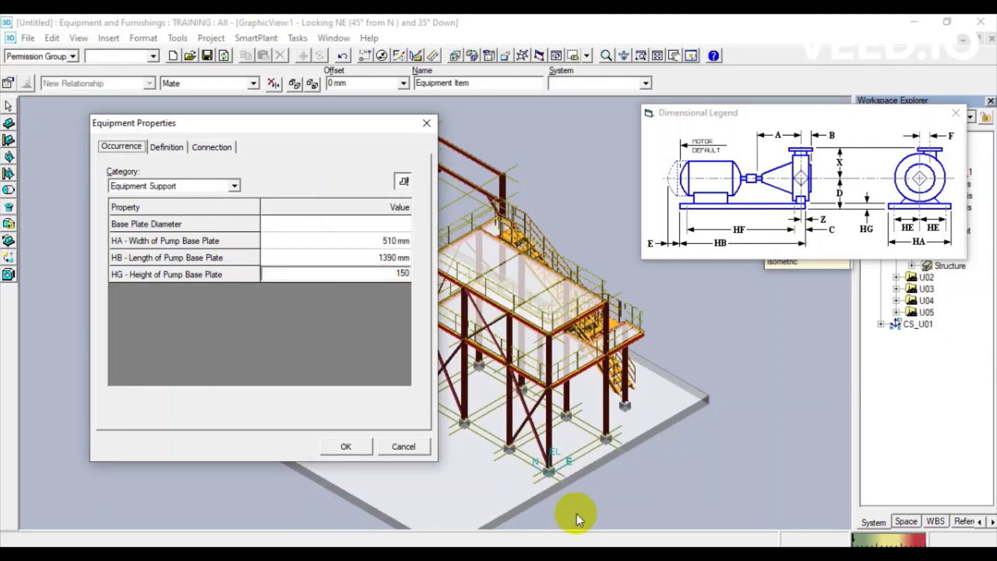
{"action": "key", "text": "Return"}
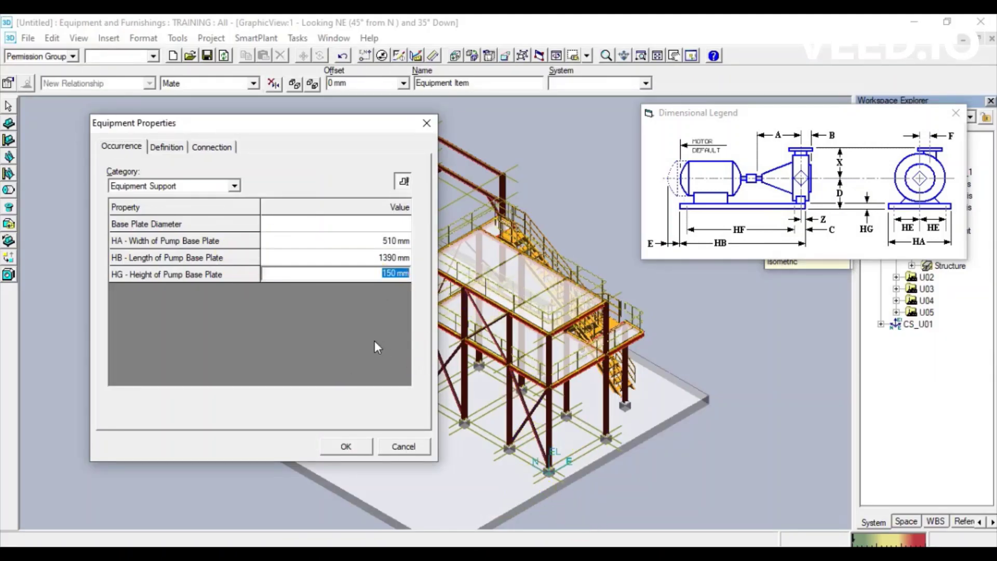
{"action": "left_click", "coordinate": [234, 185]}
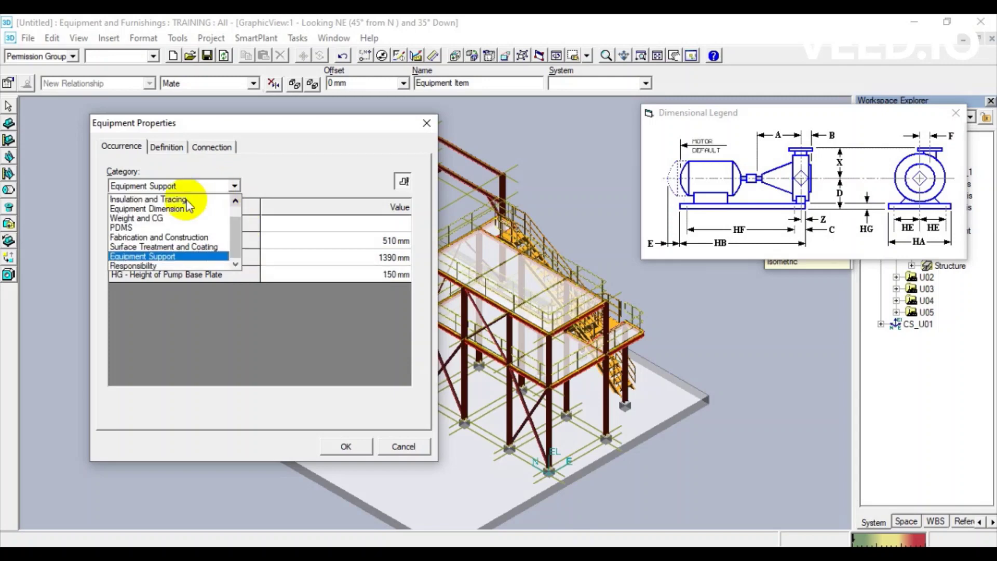
{"action": "left_click", "coordinate": [149, 209]}
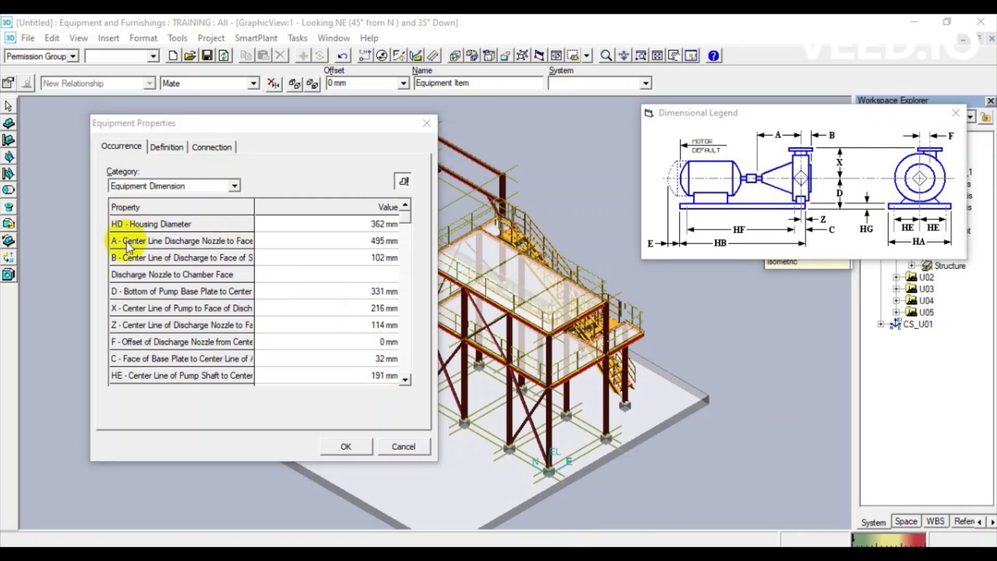
Step: Look up legend dimension A on the pump drawing's elevation and try to set the pump's A dimension to 545-155
{"action": "left_click", "coordinate": [126, 242]}
{"action": "left_click", "coordinate": [352, 242]}
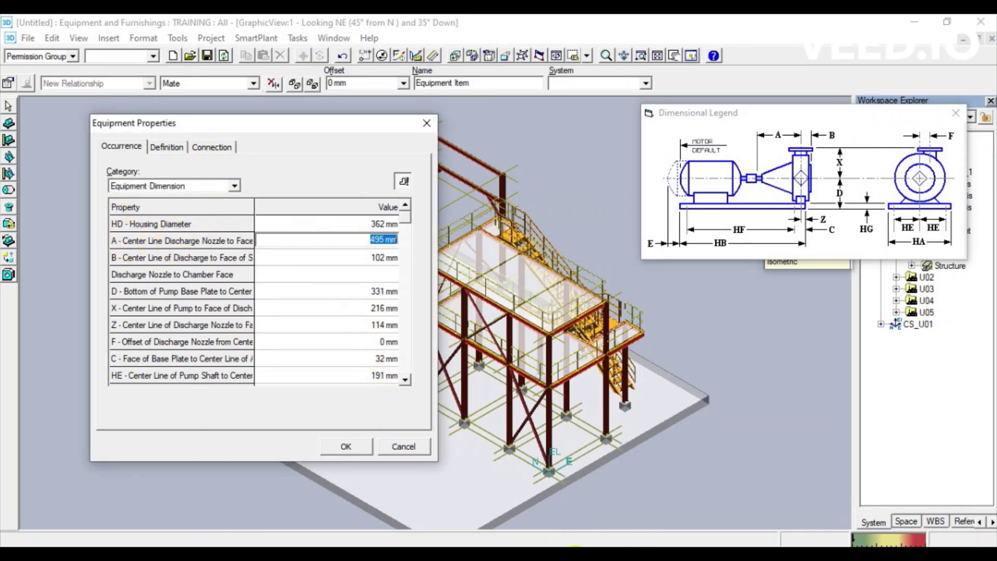
{"action": "left_click", "coordinate": [778, 140]}
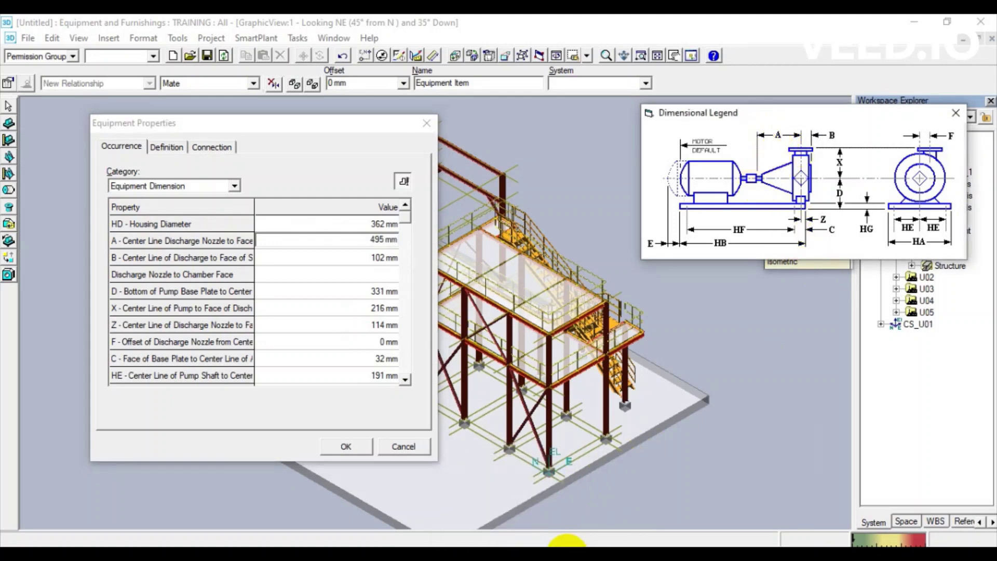
{"action": "left_click", "coordinate": [515, 550]}
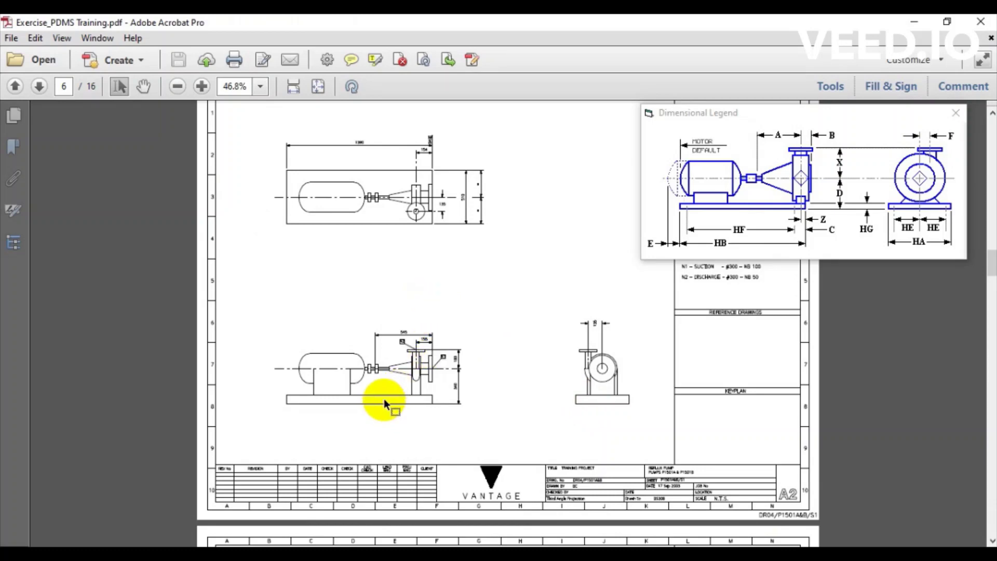
{"action": "scroll", "coordinate": [385, 407], "scroll_direction": "up", "scroll_amount": 4, "text": "ctrl"}
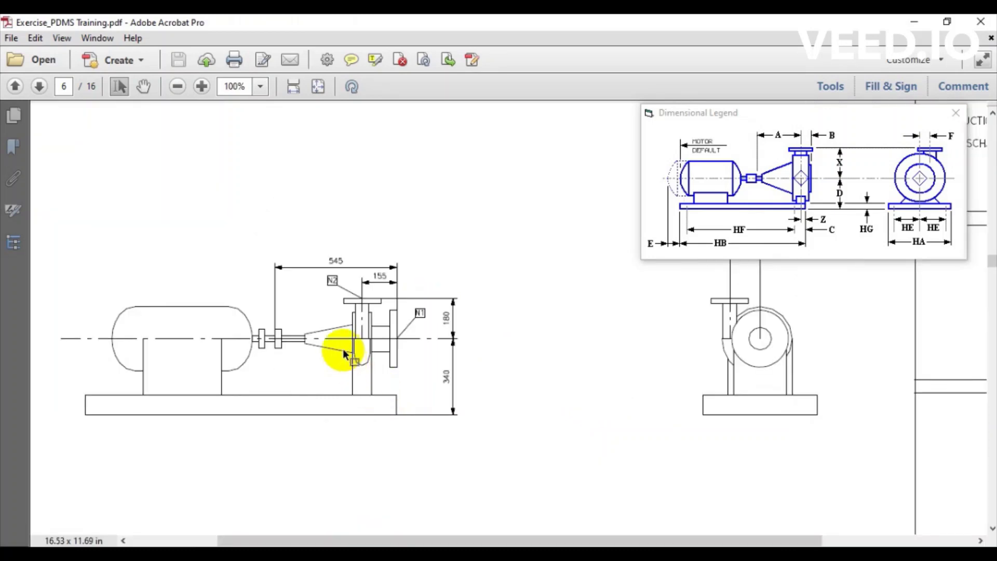
{"action": "scroll", "coordinate": [340, 348], "scroll_direction": "up", "scroll_amount": 1, "text": "ctrl"}
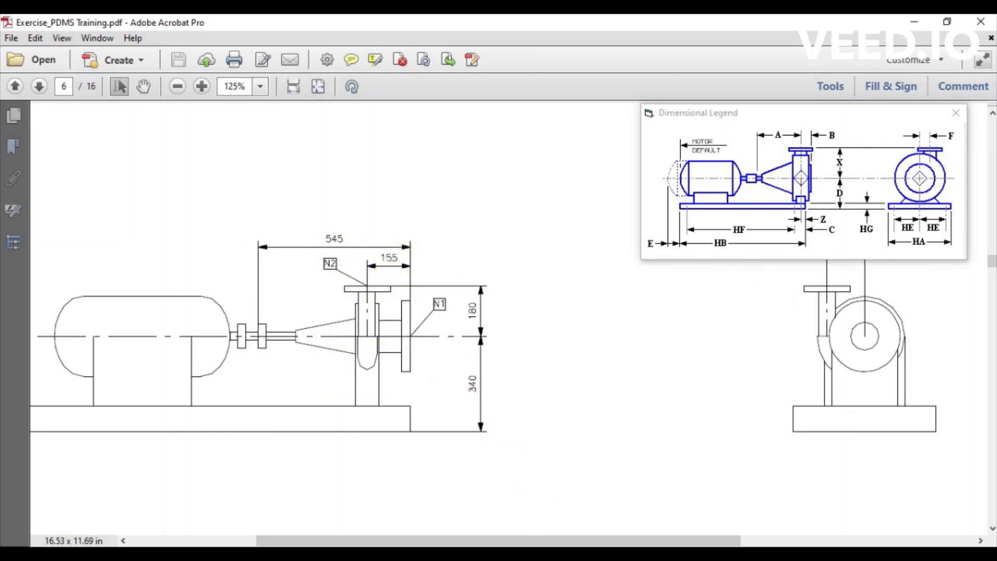
{"action": "mouse_move", "coordinate": [480, 546]}
{"action": "left_click", "coordinate": [480, 506]}
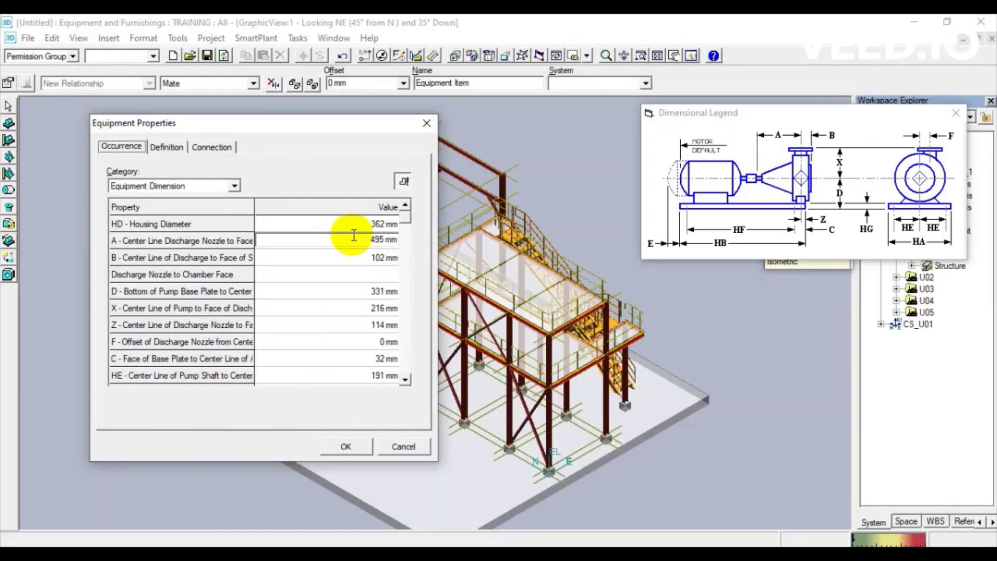
{"action": "left_click", "coordinate": [399, 240]}
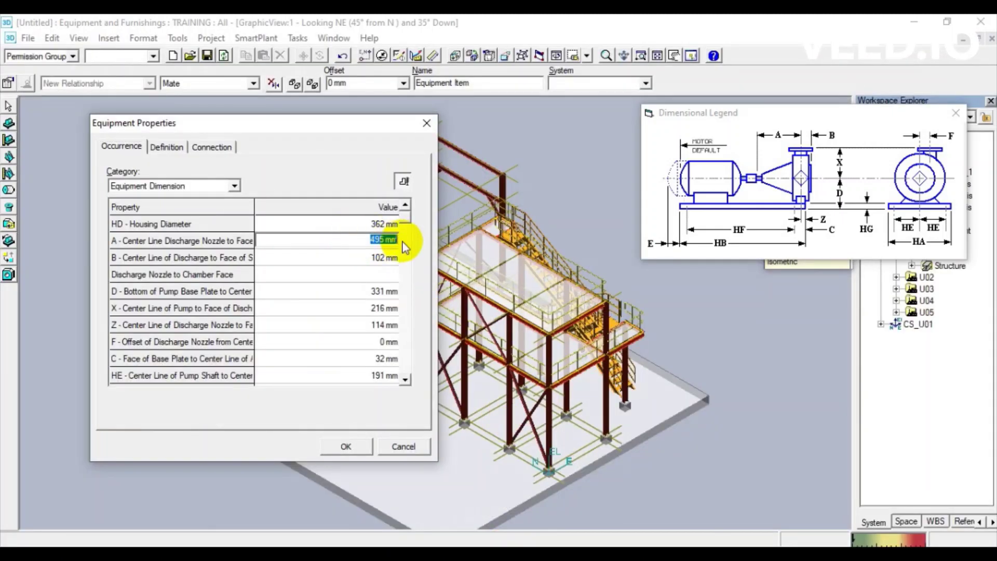
{"action": "type", "text": "545-155"}
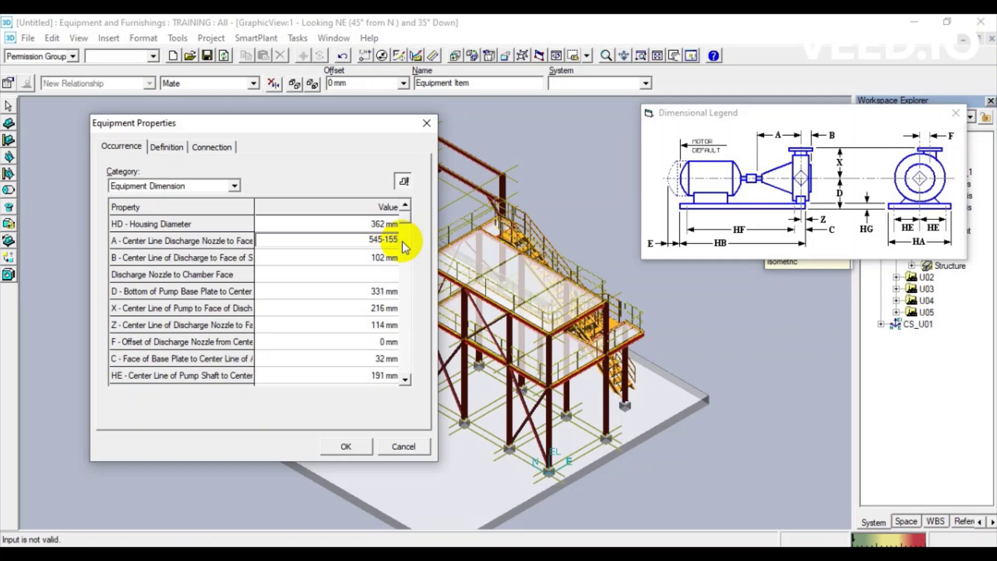
{"action": "key", "text": "Return"}
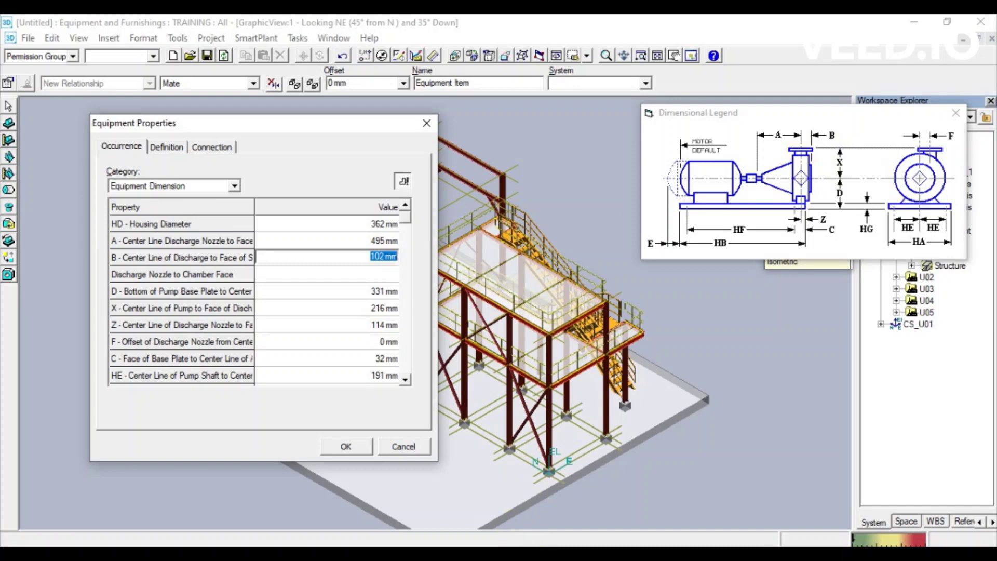
Step: Look up the discharge centre line to suction face distance on the drawing and set the pump's B dimension to 155 mm
{"action": "left_click", "coordinate": [541, 553]}
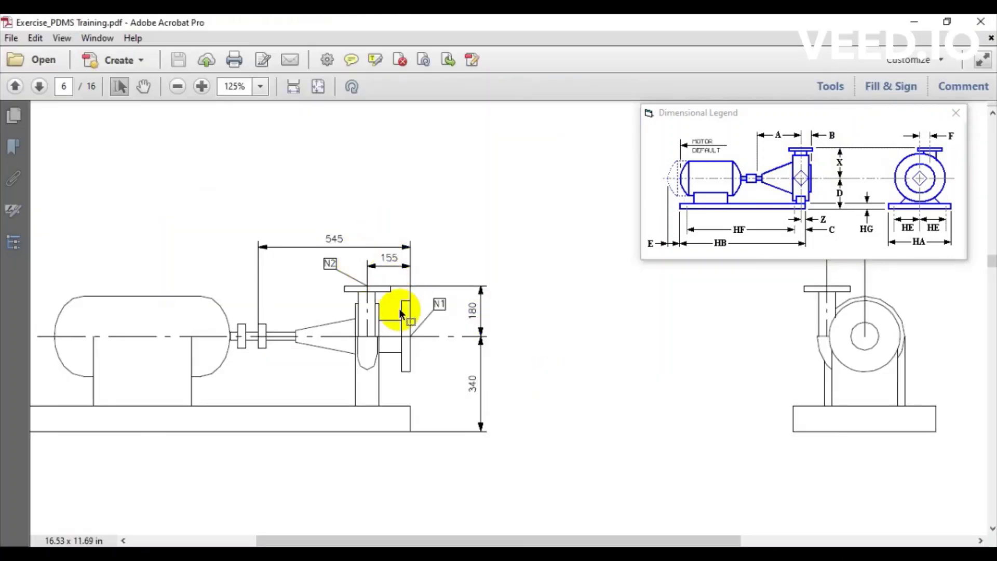
{"action": "left_click", "coordinate": [488, 554]}
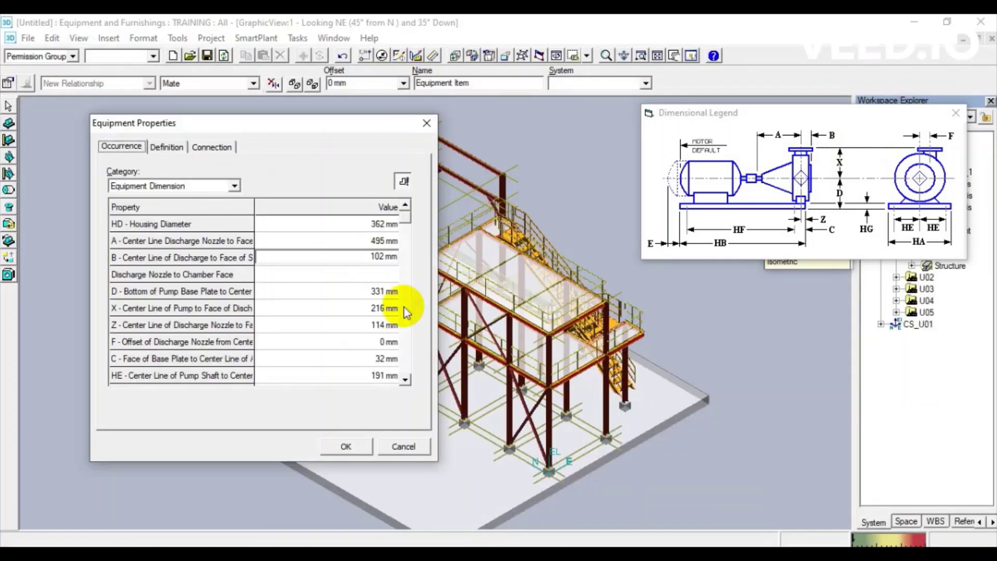
{"action": "left_click_drag", "start_coordinate": [354, 258], "coordinate": [397, 259]}
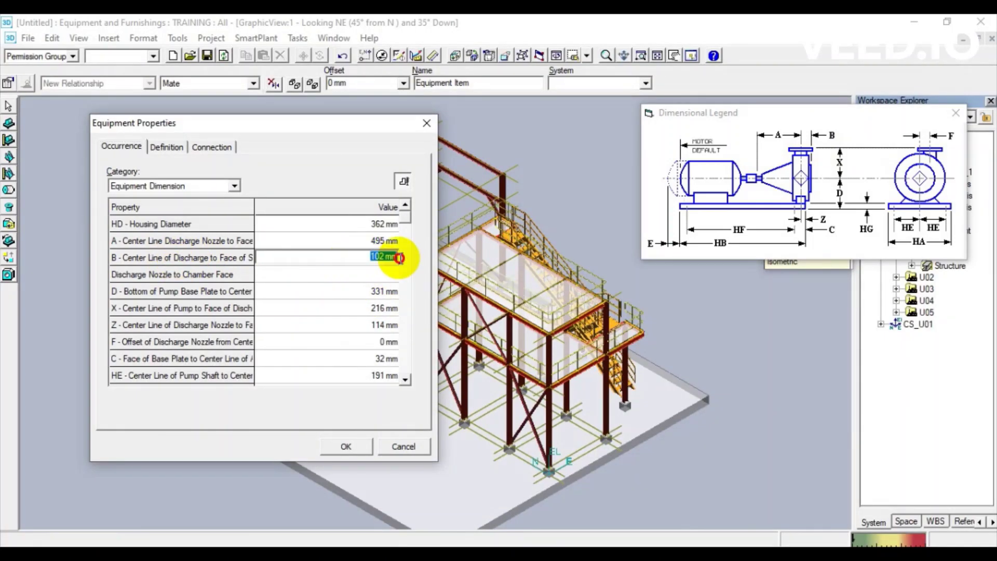
{"action": "type", "text": "155"}
{"action": "key", "text": "Return"}
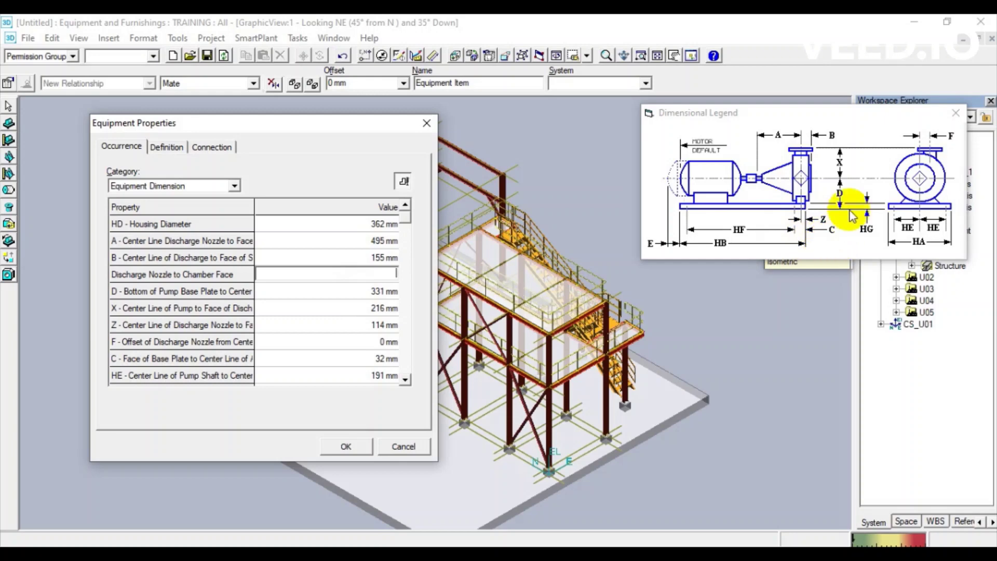
Step: Match legend dimension D to the base-plate-to-centre-line height on the drawing and set the pump's D dimension to 340 mm
{"action": "left_click", "coordinate": [854, 186]}
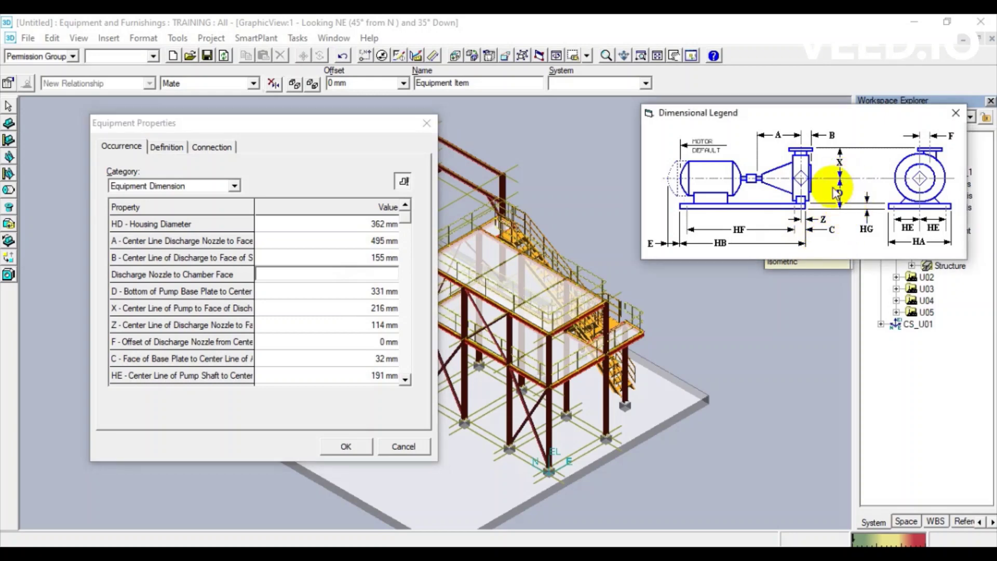
{"action": "left_click", "coordinate": [358, 290]}
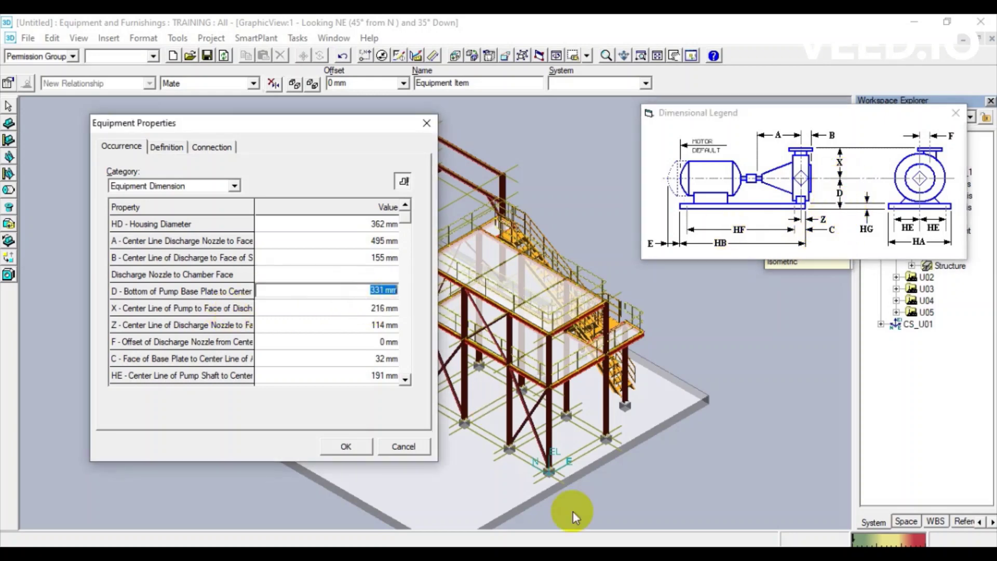
{"action": "key", "text": "alt+Tab"}
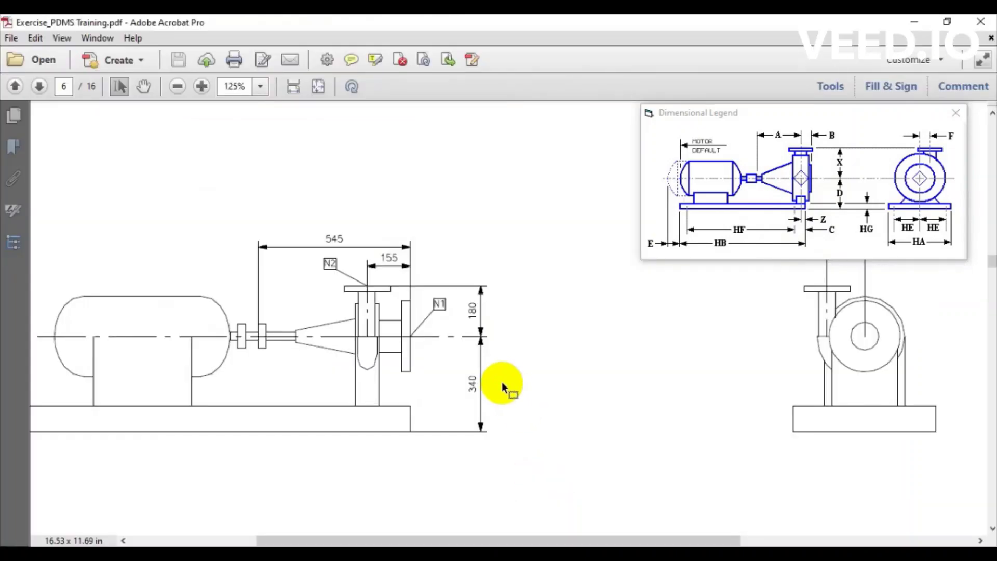
{"action": "left_click_drag", "start_coordinate": [450, 358], "coordinate": [493, 414]}
{"action": "key", "text": "alt+Tab"}
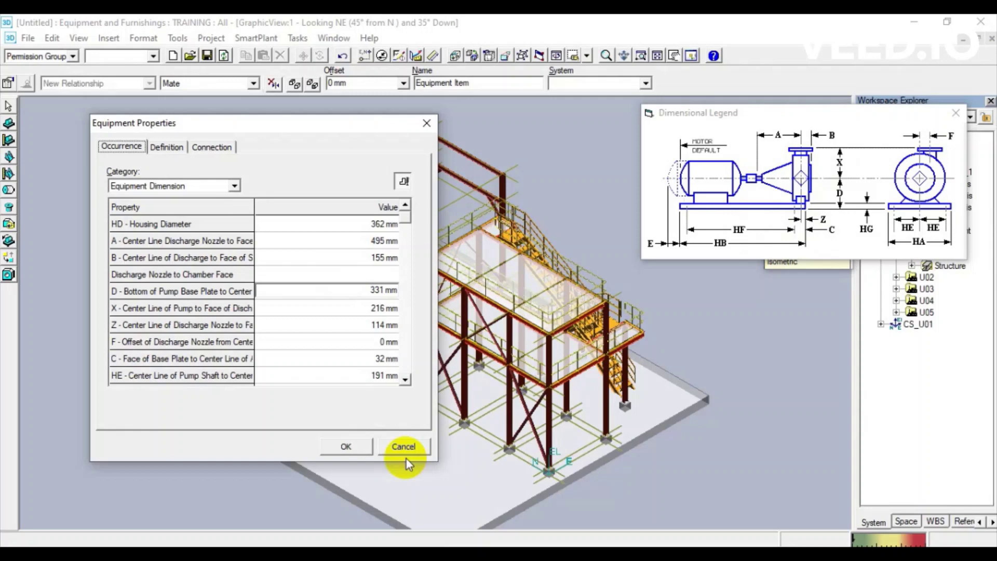
{"action": "double_click", "coordinate": [363, 290]}
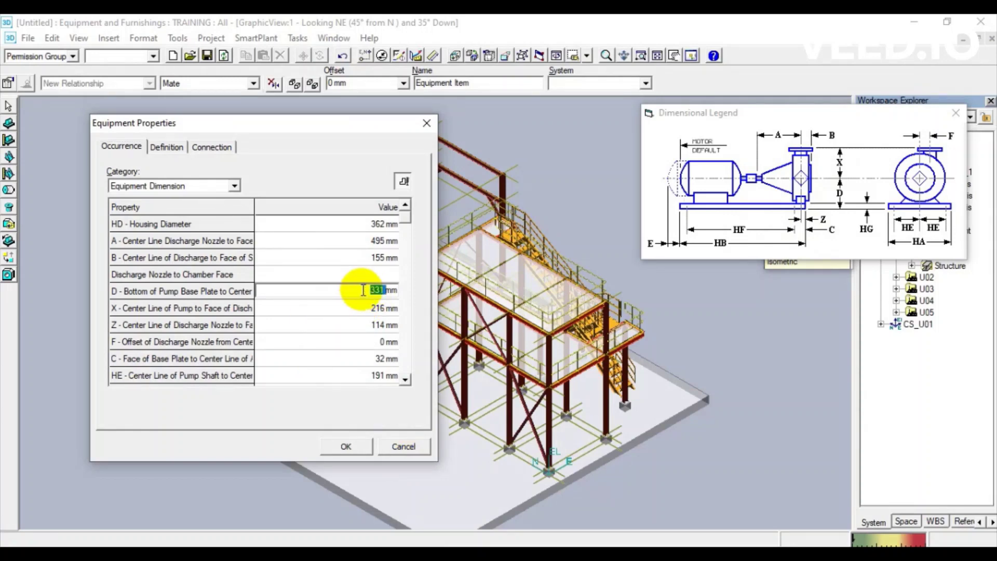
{"action": "type", "text": "340"}
{"action": "key", "text": "Return"}
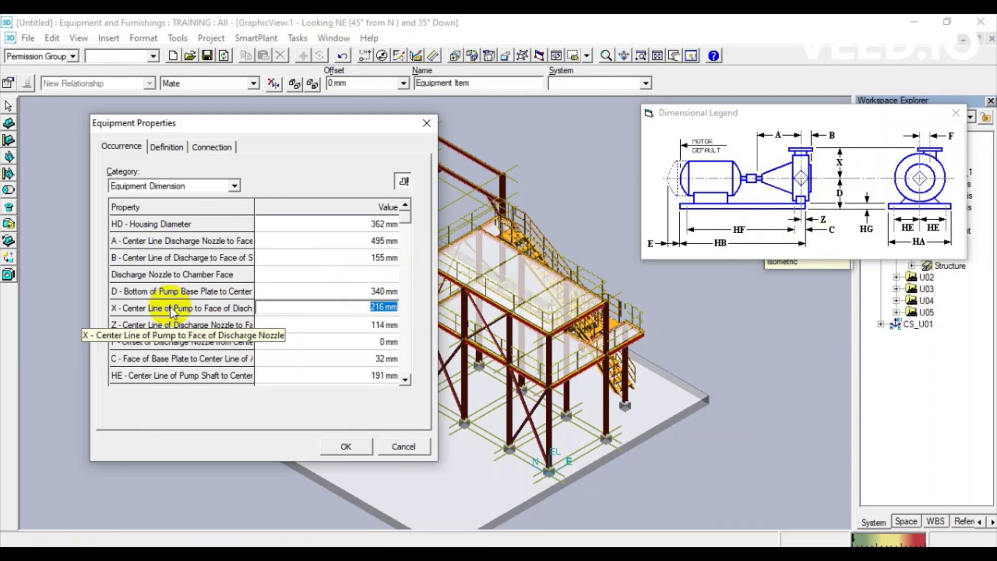
Step: Match legend dimension X to the discharge nozzle height on the drawing and set the pump's X dimension to 180 mm
{"action": "left_click", "coordinate": [836, 158]}
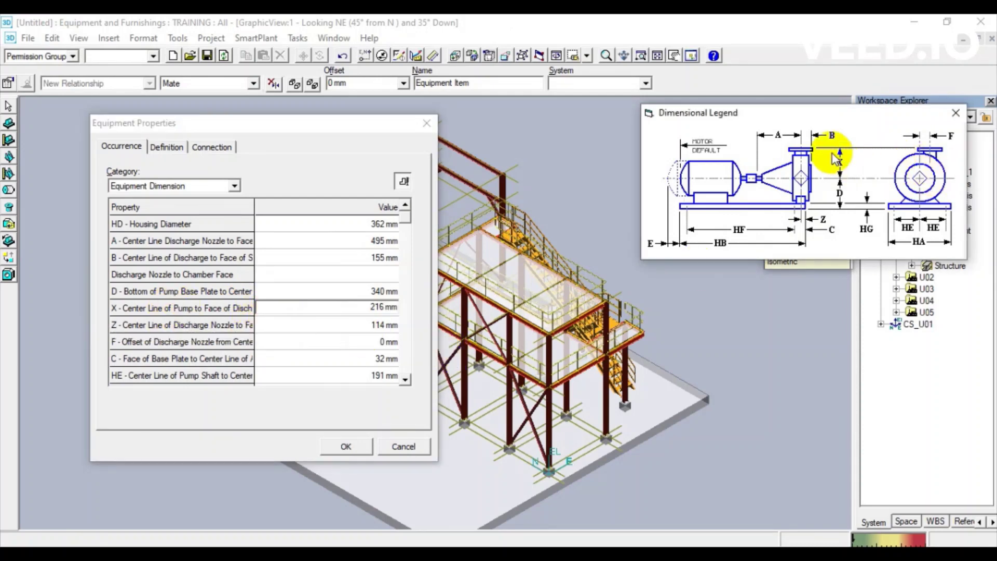
{"action": "left_click", "coordinate": [512, 554]}
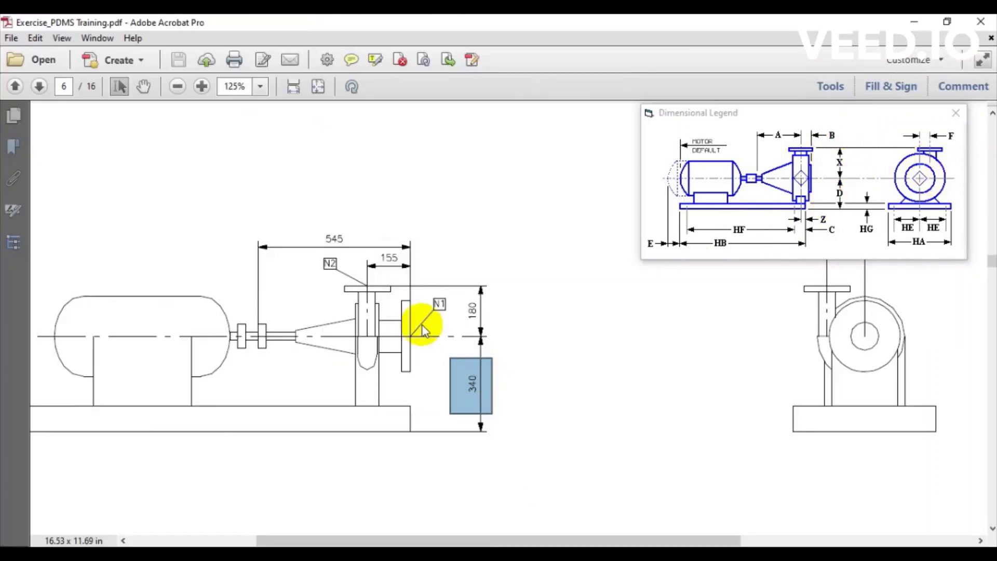
{"action": "left_click_drag", "start_coordinate": [463, 293], "coordinate": [482, 326]}
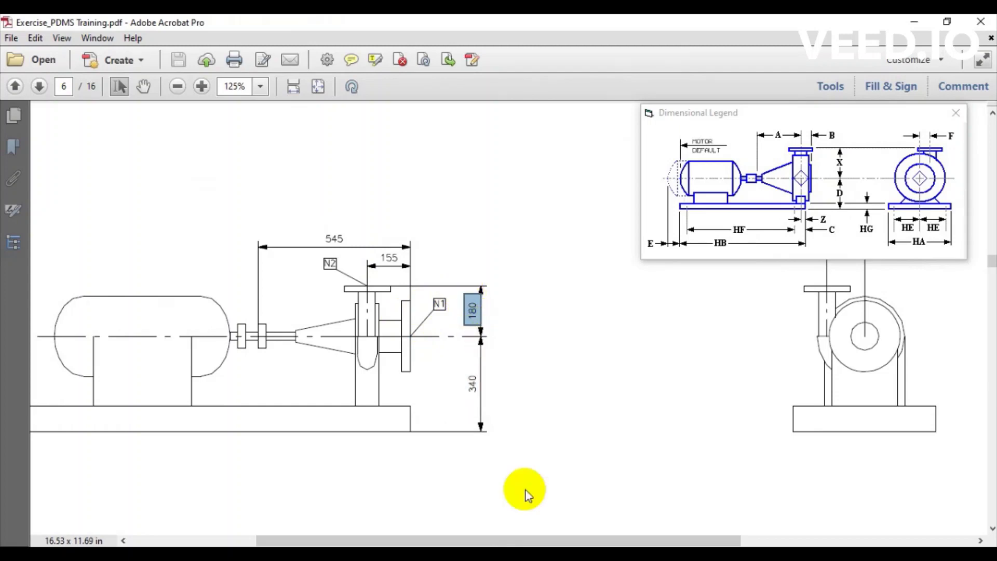
{"action": "key", "text": "alt+Tab"}
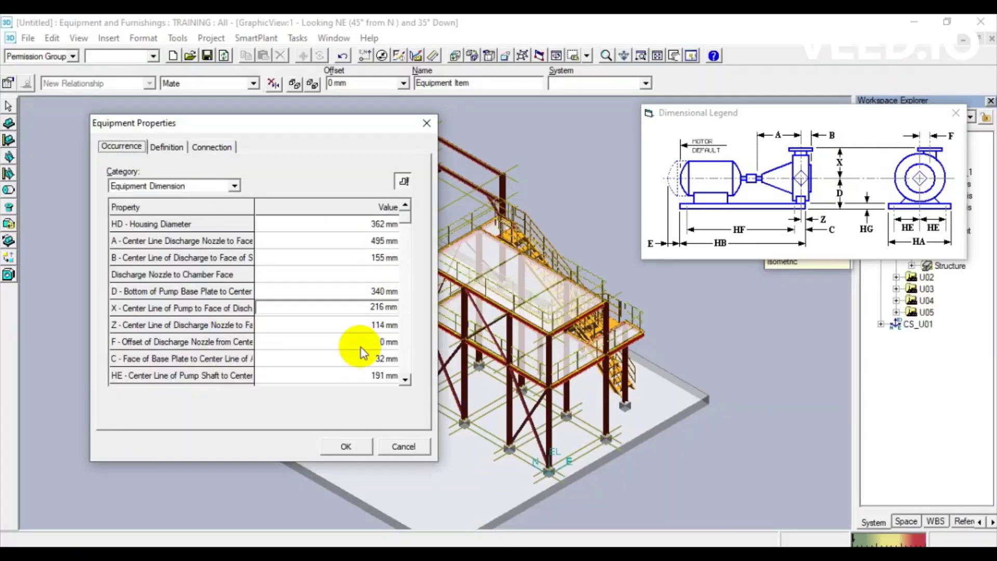
{"action": "double_click", "coordinate": [359, 306]}
{"action": "type", "text": "180"}
{"action": "key", "text": "Tab"}
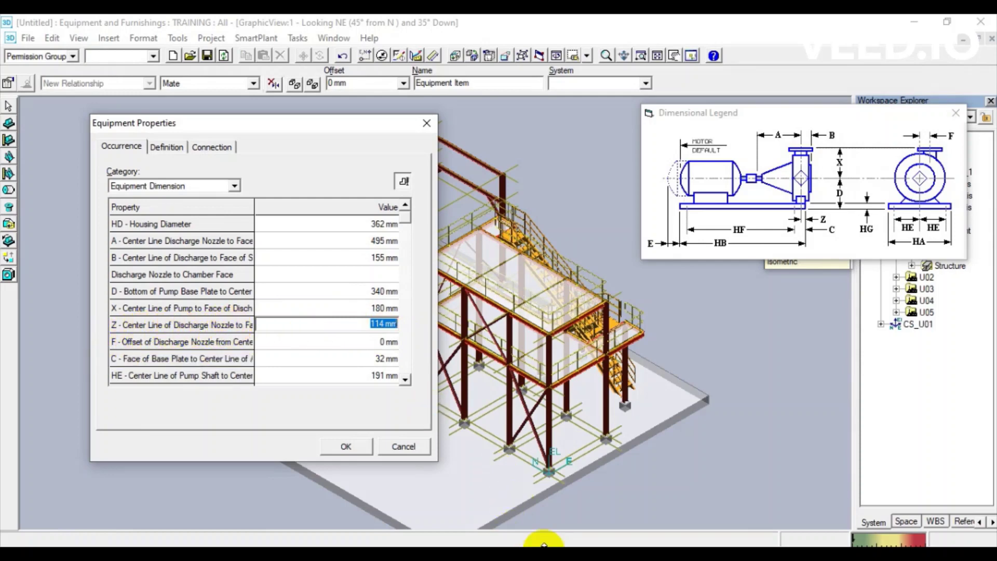
Step: Match legend dimension Z to the discharge centre line distance on the pump drawing and set the pump's Z dimension to 155 mm
{"action": "left_click", "coordinate": [817, 221]}
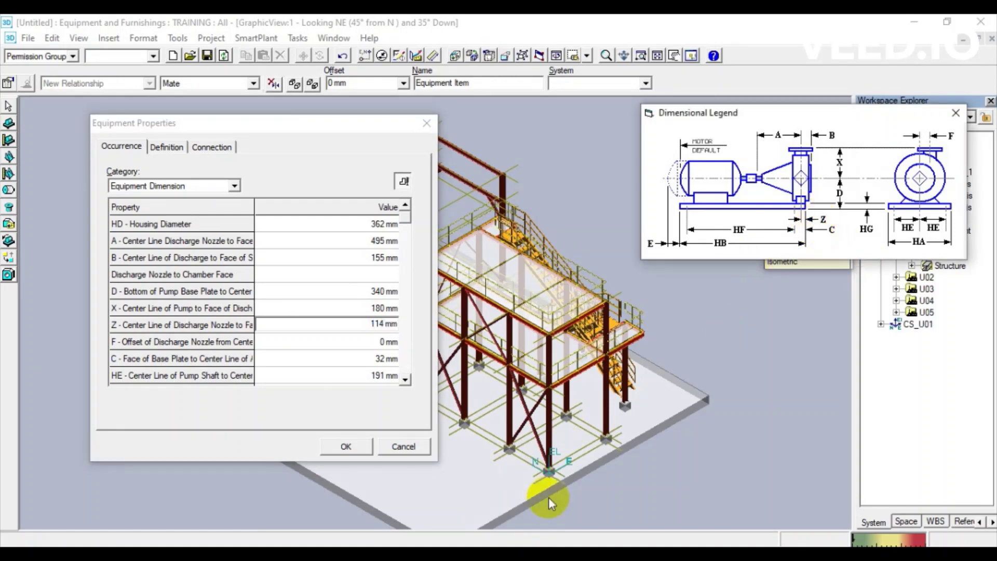
{"action": "left_click", "coordinate": [521, 552]}
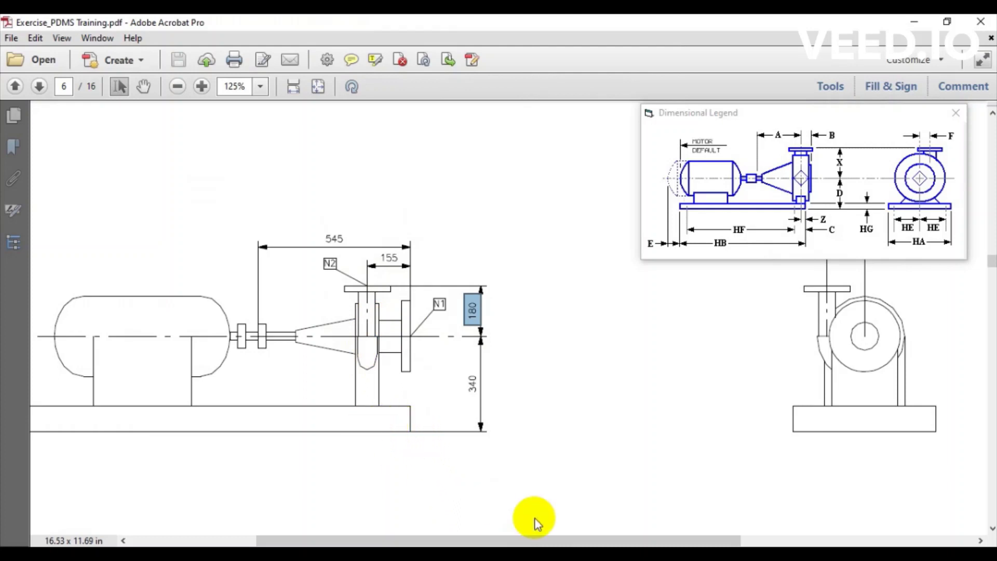
{"action": "left_click", "coordinate": [588, 547]}
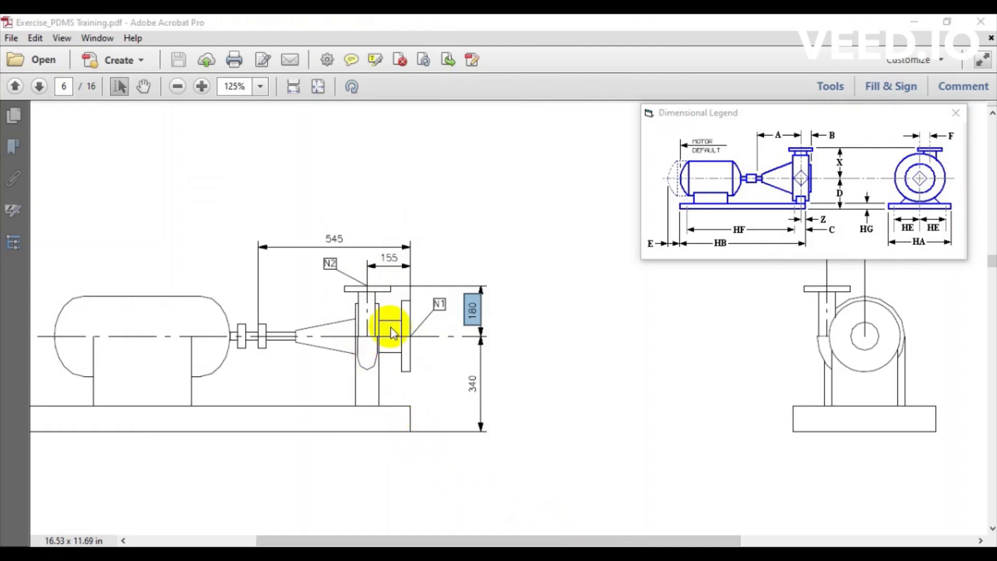
{"action": "left_click", "coordinate": [393, 275]}
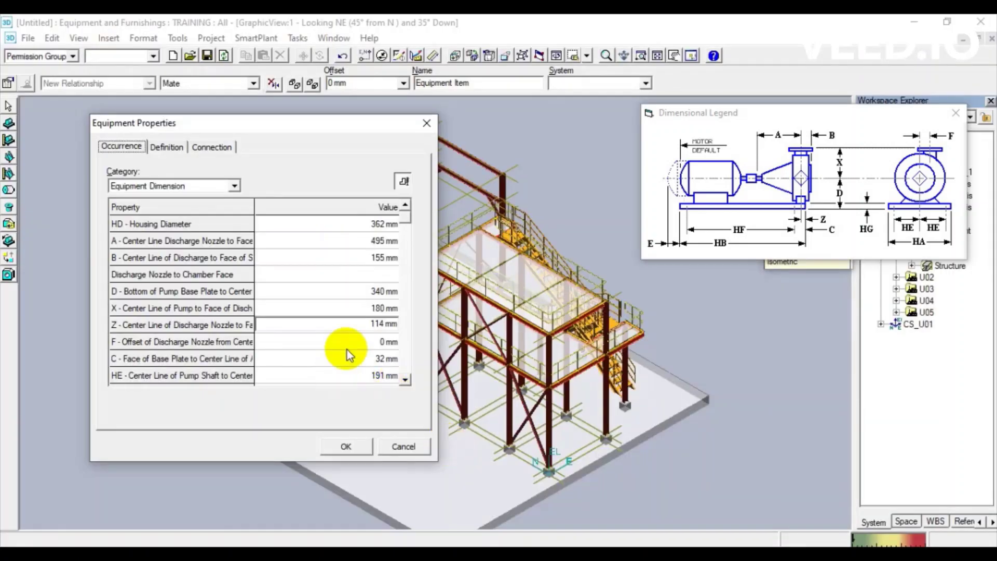
{"action": "left_click", "coordinate": [359, 323]}
{"action": "type", "text": "155"}
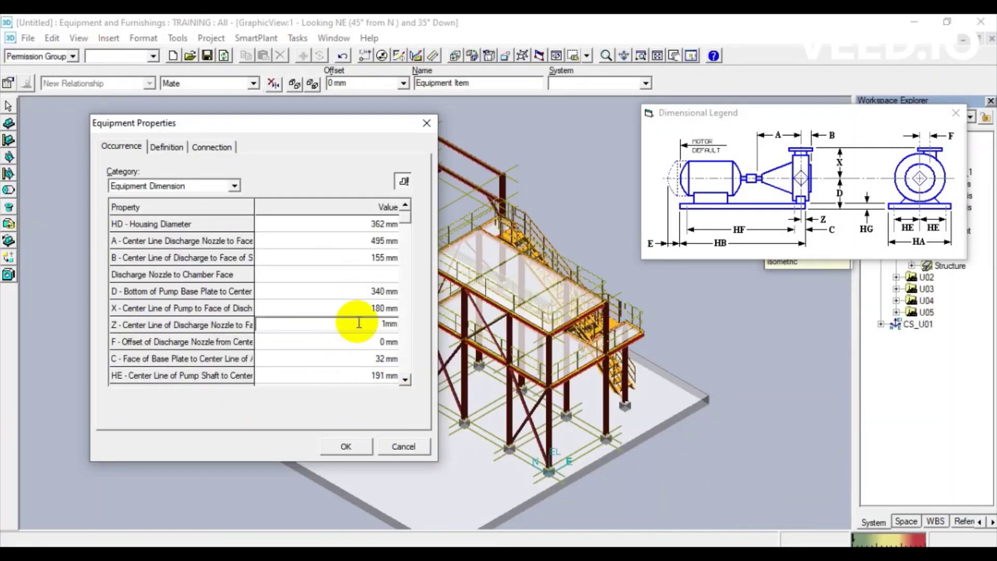
{"action": "key", "text": "Tab"}
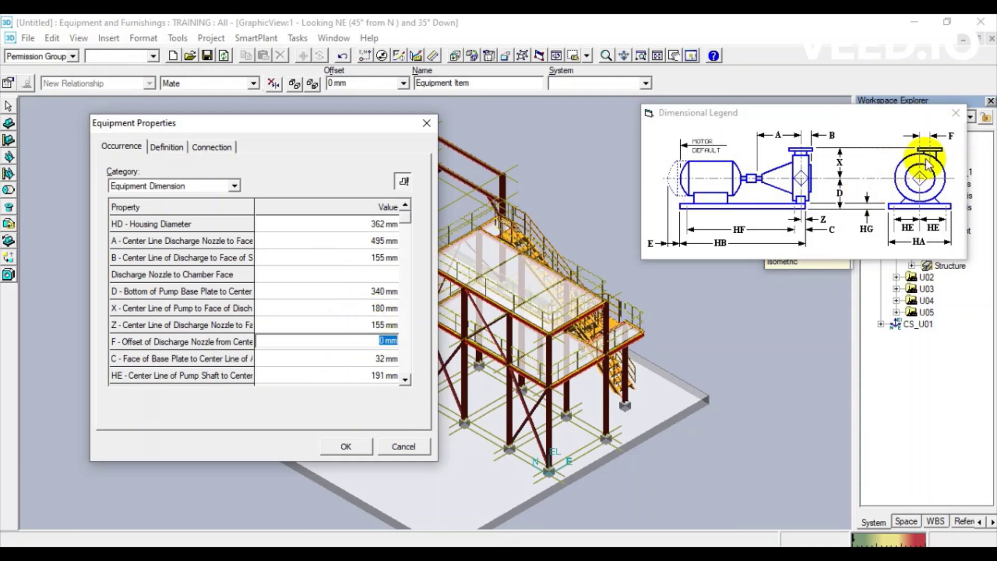
Step: Look up the discharge nozzle's offset from the pump centre line on the drawing and set the pump's F dimension to 135 mm
{"action": "left_click", "coordinate": [903, 120]}
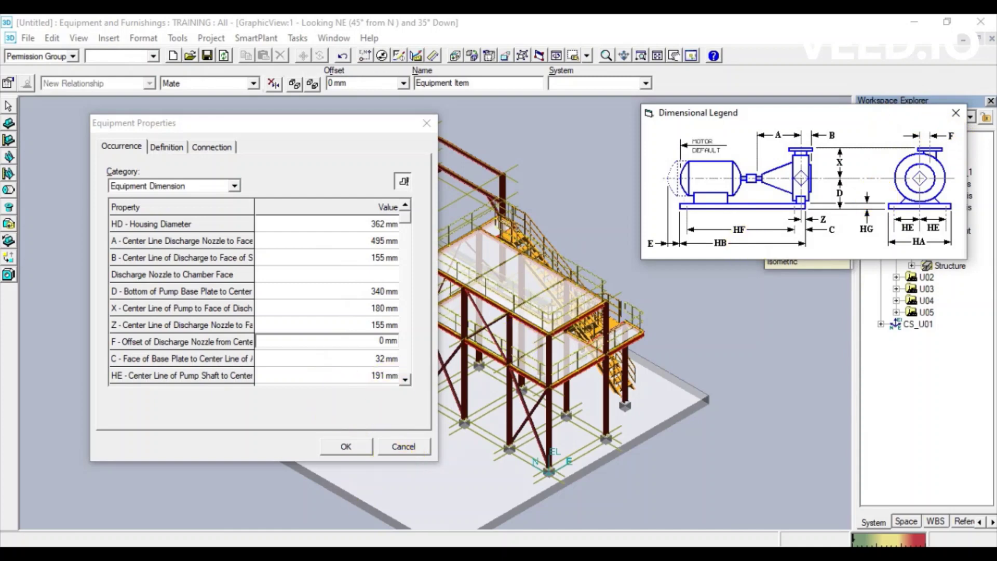
{"action": "key", "text": "alt+Tab"}
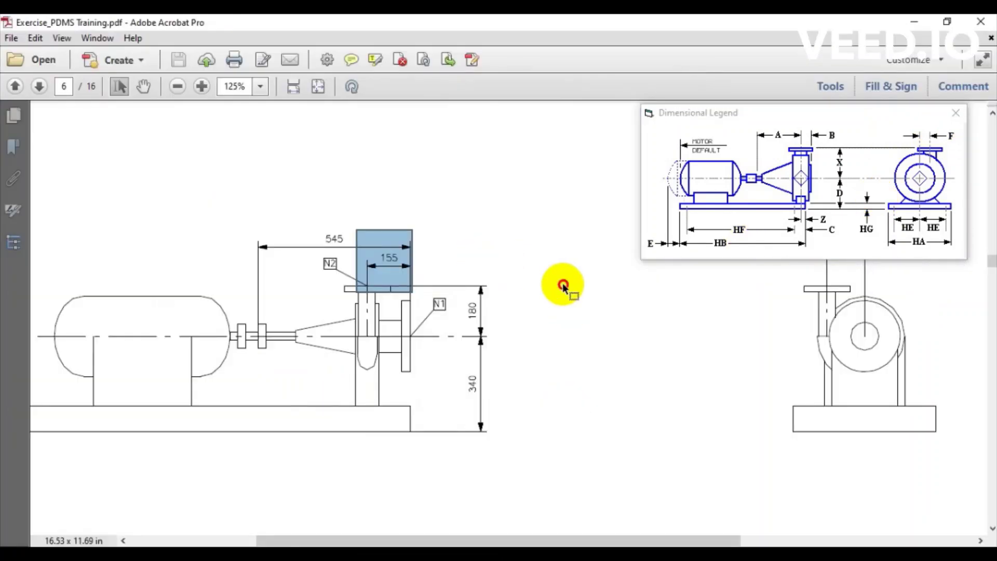
{"action": "scroll", "coordinate": [596, 368], "scroll_direction": "up", "scroll_amount": 3}
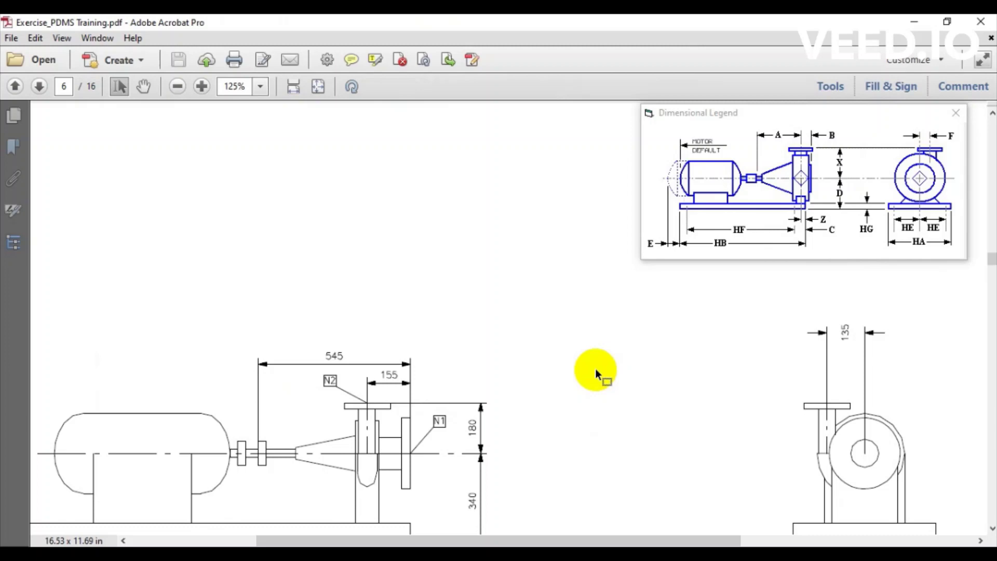
{"action": "scroll", "coordinate": [597, 366], "scroll_direction": "down", "scroll_amount": 1}
{"action": "left_click_drag", "start_coordinate": [772, 300], "coordinate": [917, 415]}
{"action": "key", "text": "alt+Tab"}
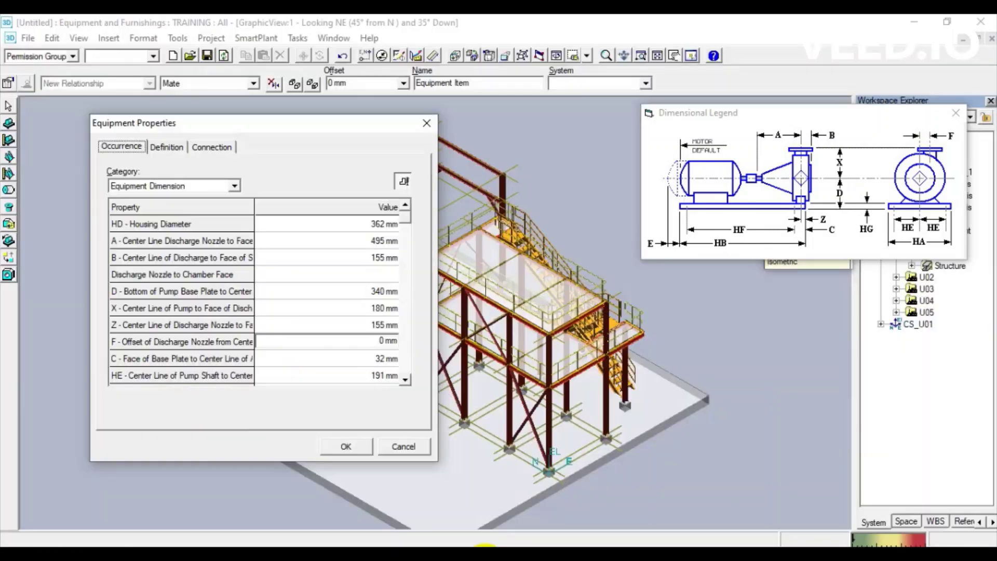
{"action": "left_click", "coordinate": [355, 346]}
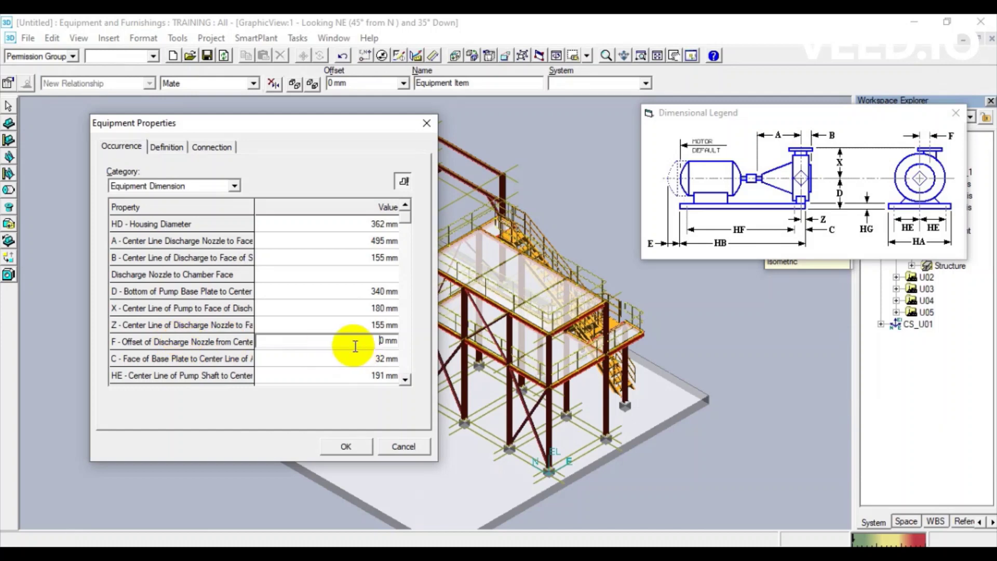
{"action": "type", "text": "135"}
{"action": "key", "text": "Tab"}
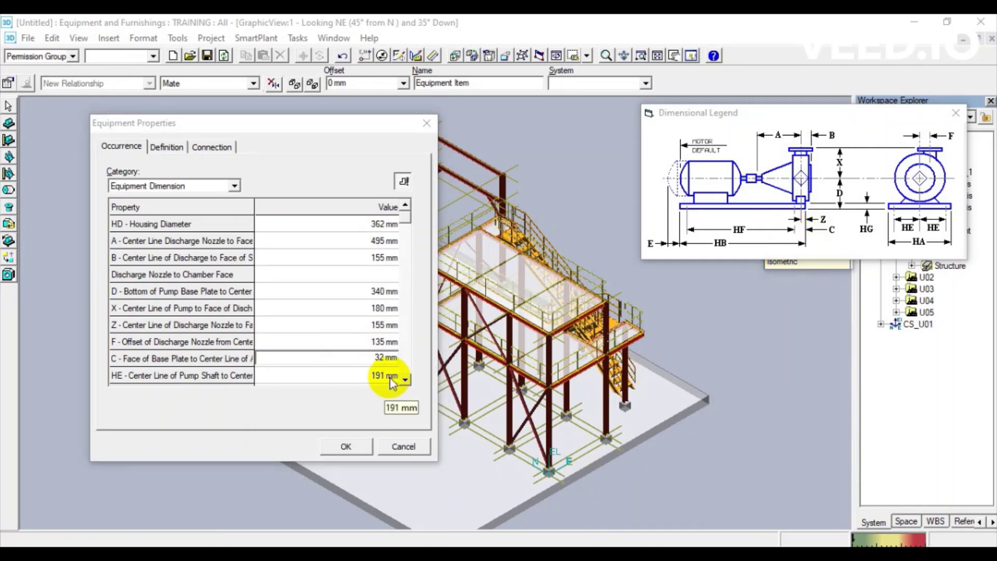
Step: Look up the base plate width in the drawing's plan view and set the pump's HE dimension to half of it, 255 mm
{"action": "left_click", "coordinate": [390, 378]}
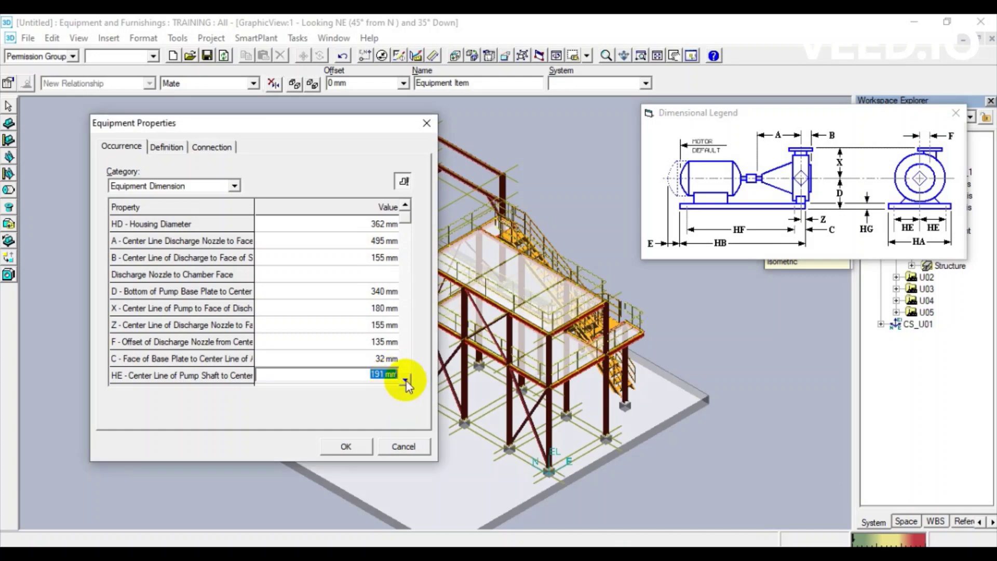
{"action": "left_click", "coordinate": [406, 381]}
{"action": "left_click", "coordinate": [405, 382]}
{"action": "left_click", "coordinate": [406, 382]}
{"action": "left_click", "coordinate": [406, 382]}
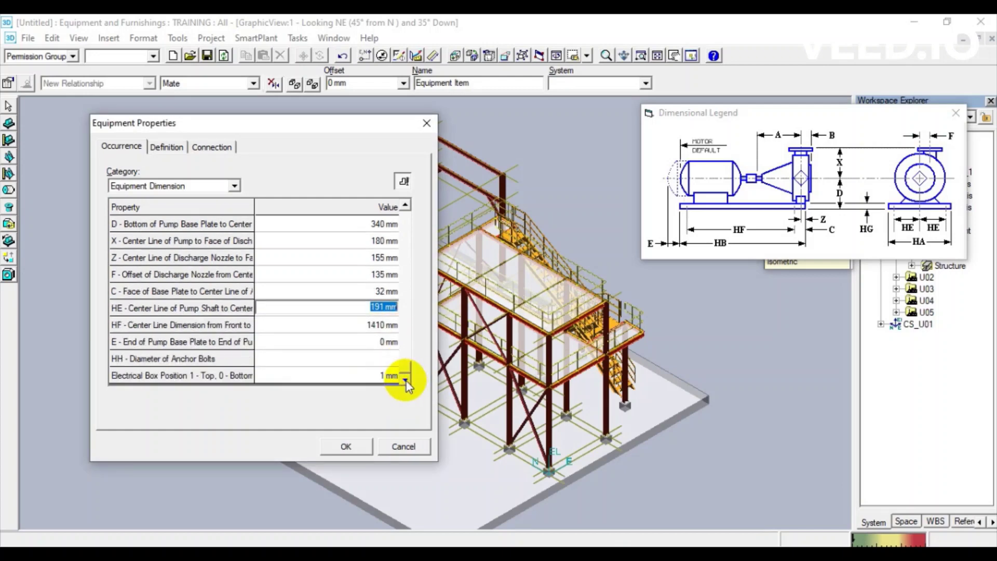
{"action": "left_click", "coordinate": [542, 551]}
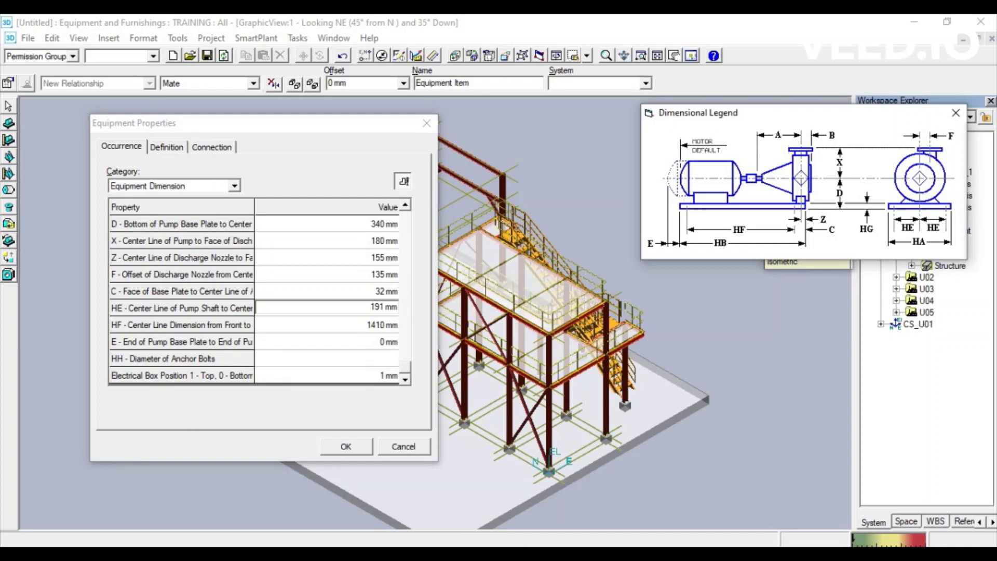
{"action": "key", "text": "alt+Tab"}
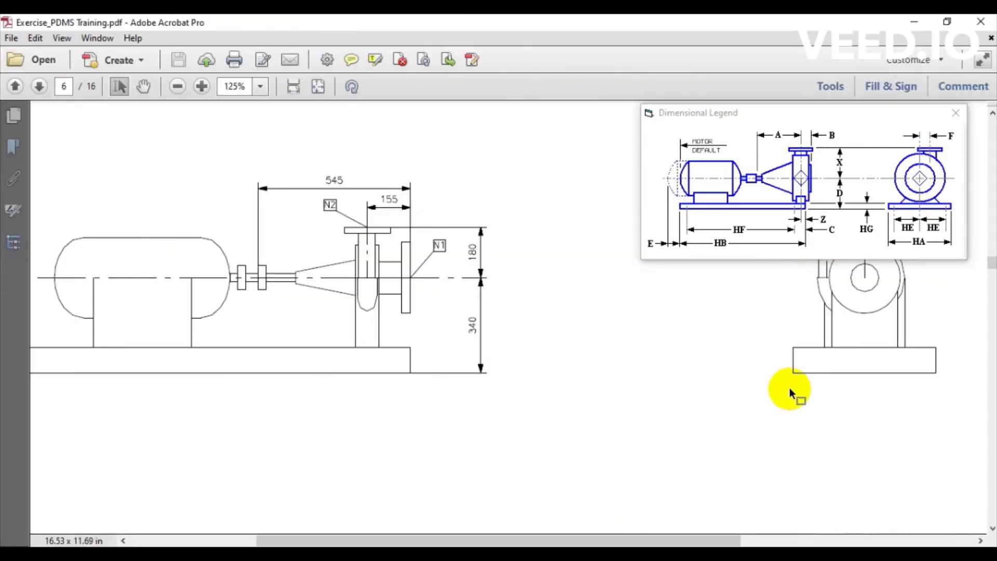
{"action": "left_click", "coordinate": [674, 432]}
{"action": "scroll", "coordinate": [618, 426], "scroll_direction": "down", "scroll_amount": 6}
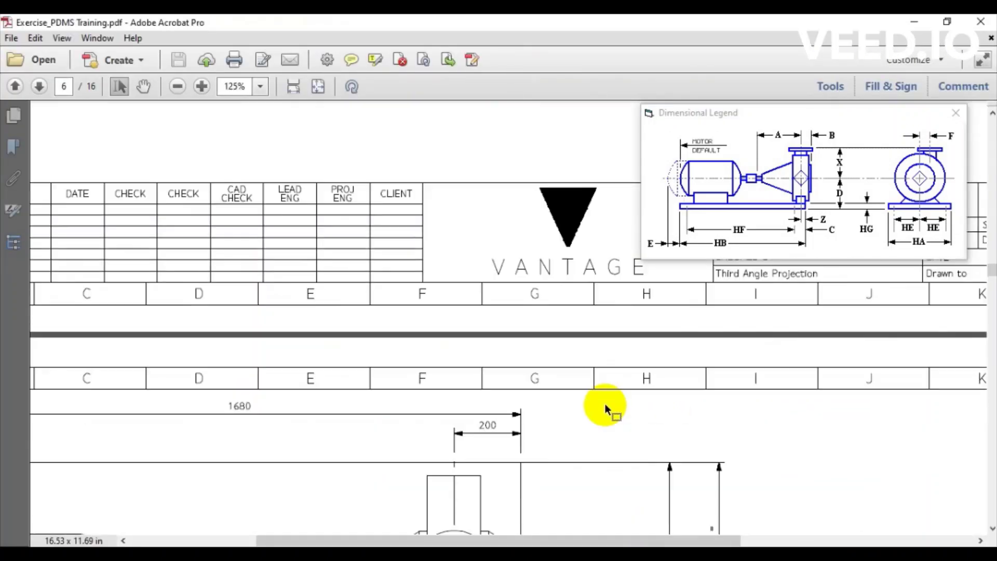
{"action": "scroll", "coordinate": [607, 407], "scroll_direction": "up", "scroll_amount": 6}
{"action": "scroll", "coordinate": [607, 413], "scroll_direction": "up", "scroll_amount": 10}
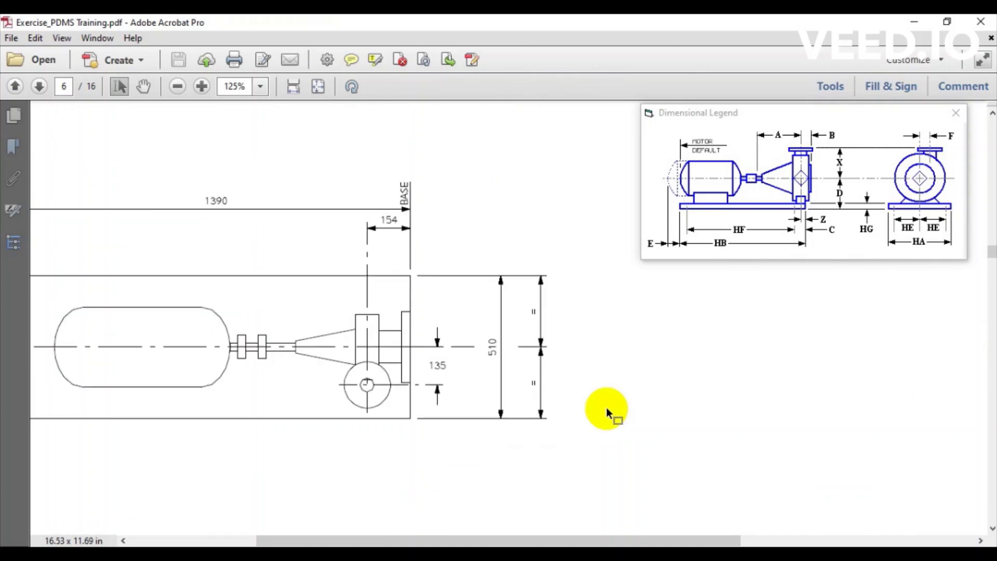
{"action": "left_click_drag", "start_coordinate": [474, 327], "coordinate": [504, 375]}
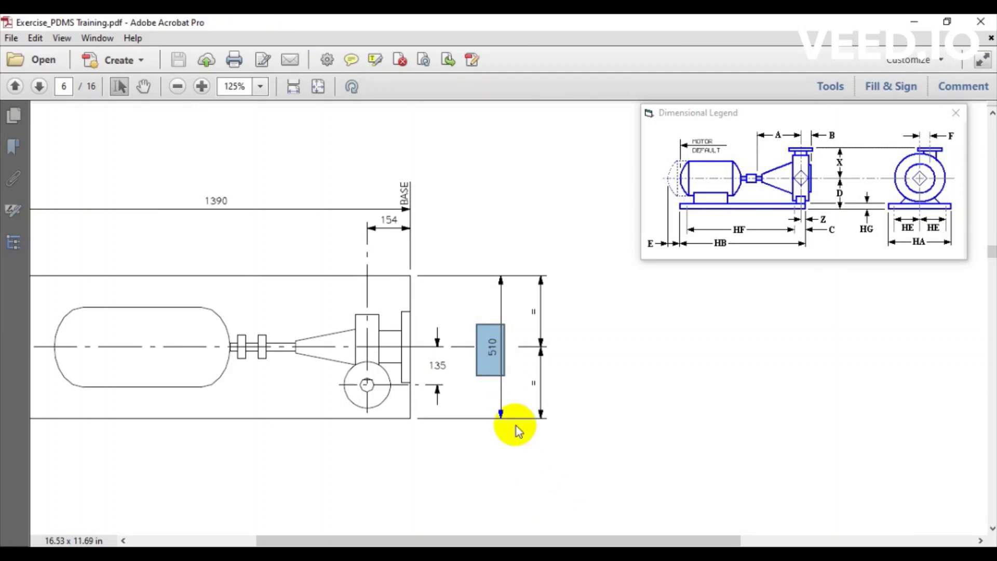
{"action": "key", "text": "alt+Tab"}
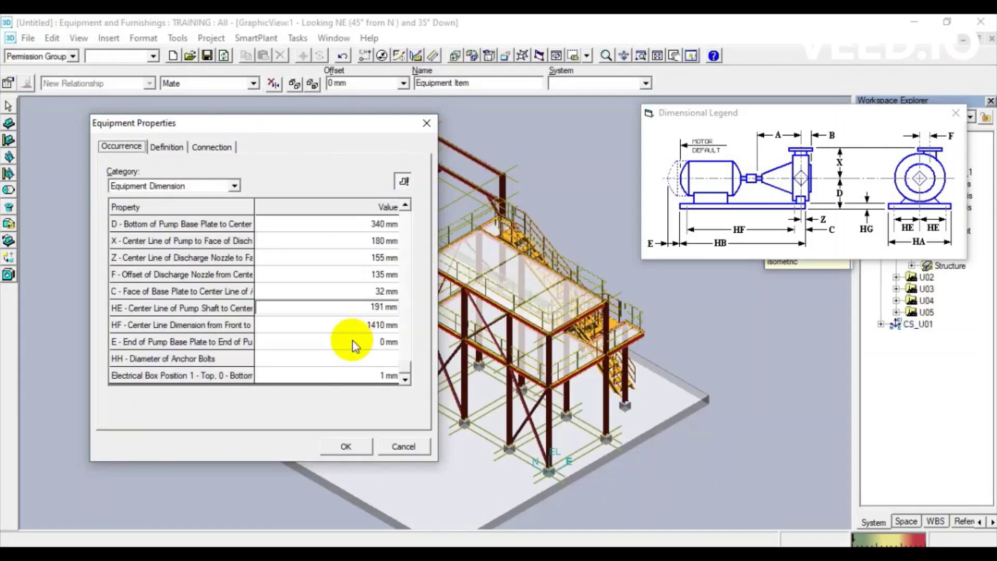
{"action": "double_click", "coordinate": [367, 307]}
{"action": "type", "text": "255"}
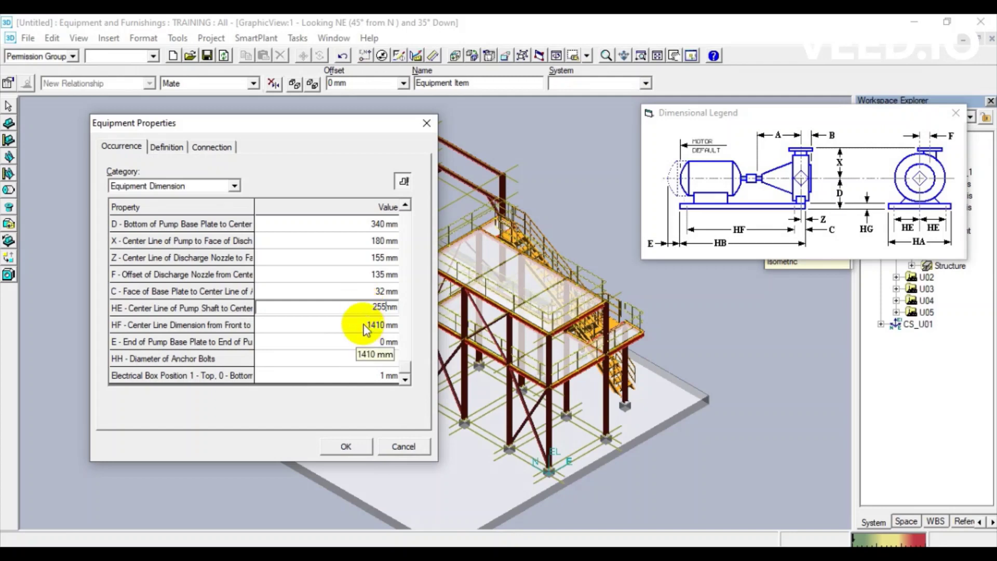
Step: Set the pump's HF centre line dimension to 1300 mm
{"action": "left_click", "coordinate": [365, 325]}
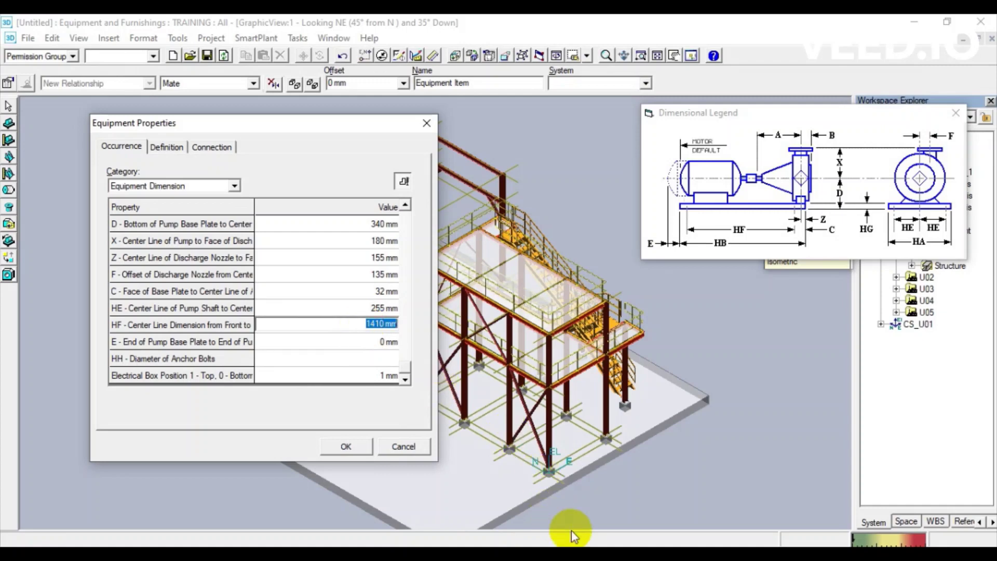
{"action": "double_click", "coordinate": [349, 326]}
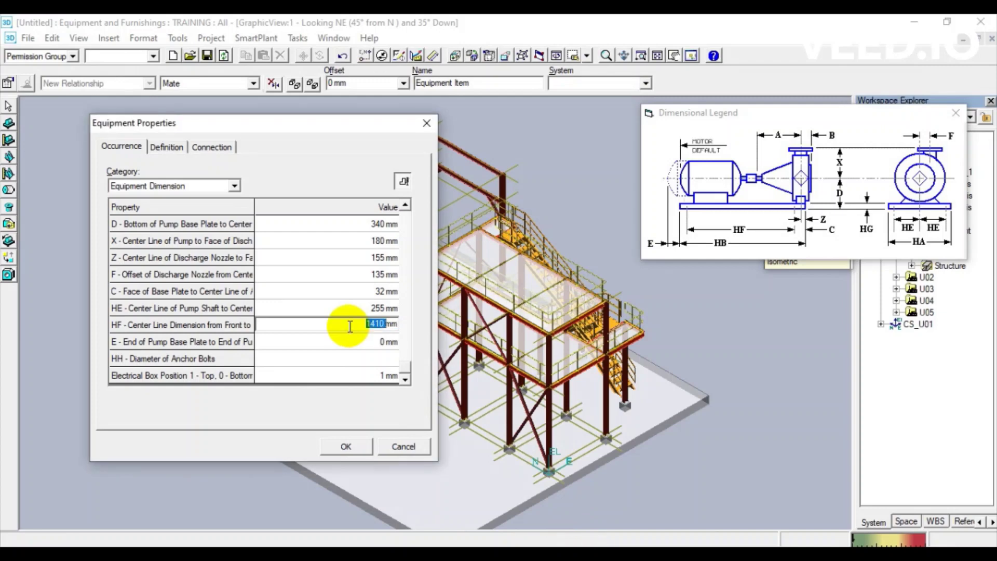
{"action": "type", "text": "130"}
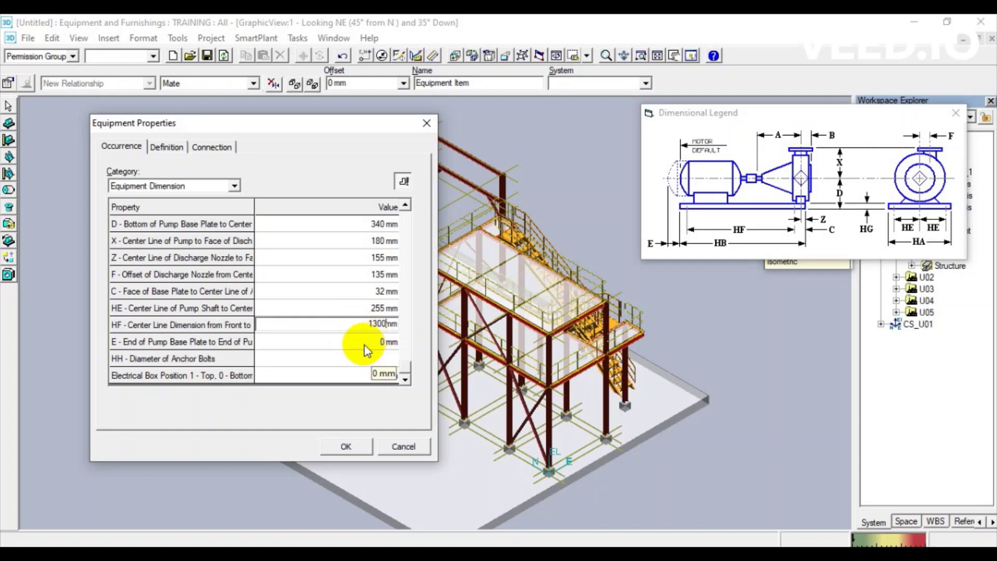
{"action": "left_click", "coordinate": [363, 341]}
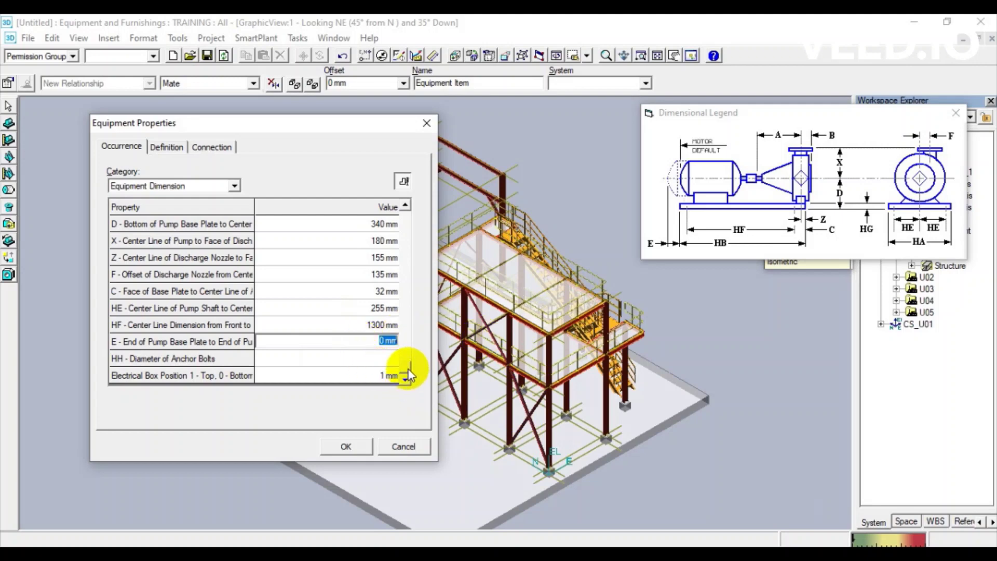
Step: Check the remaining property categories, close the dimensional legend and accept the equipment properties to create the pump
{"action": "left_click", "coordinate": [588, 544]}
{"action": "left_click", "coordinate": [389, 410]}
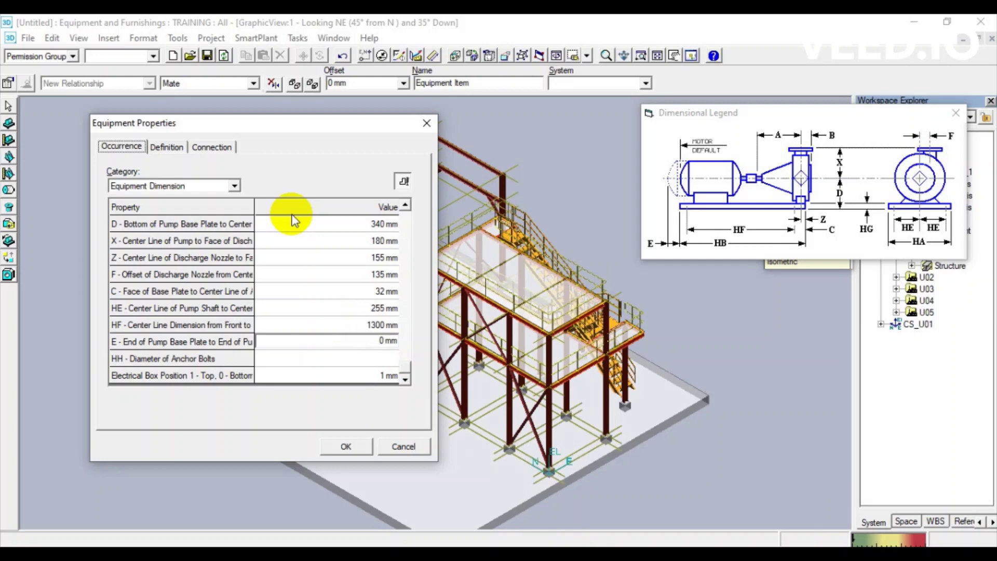
{"action": "left_click", "coordinate": [235, 185]}
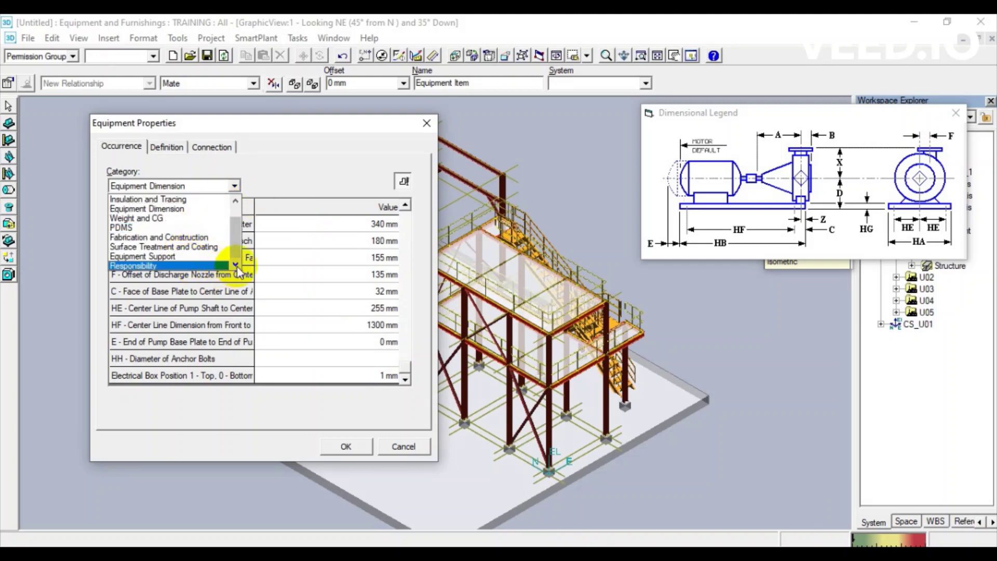
{"action": "left_click_drag", "start_coordinate": [233, 222], "coordinate": [264, 180]}
{"action": "left_click", "coordinate": [265, 180]}
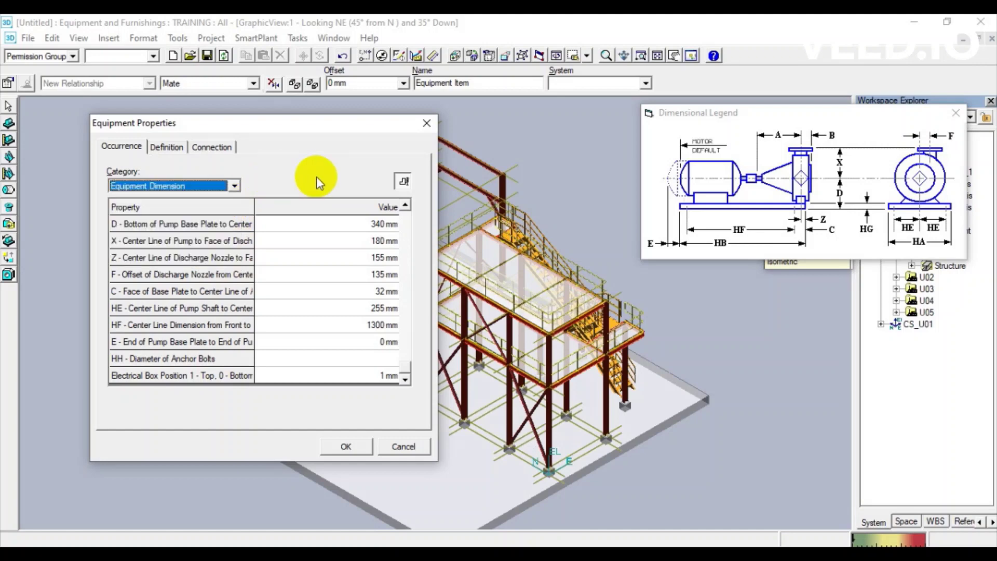
{"action": "left_click", "coordinate": [956, 113]}
{"action": "left_click", "coordinate": [345, 446]}
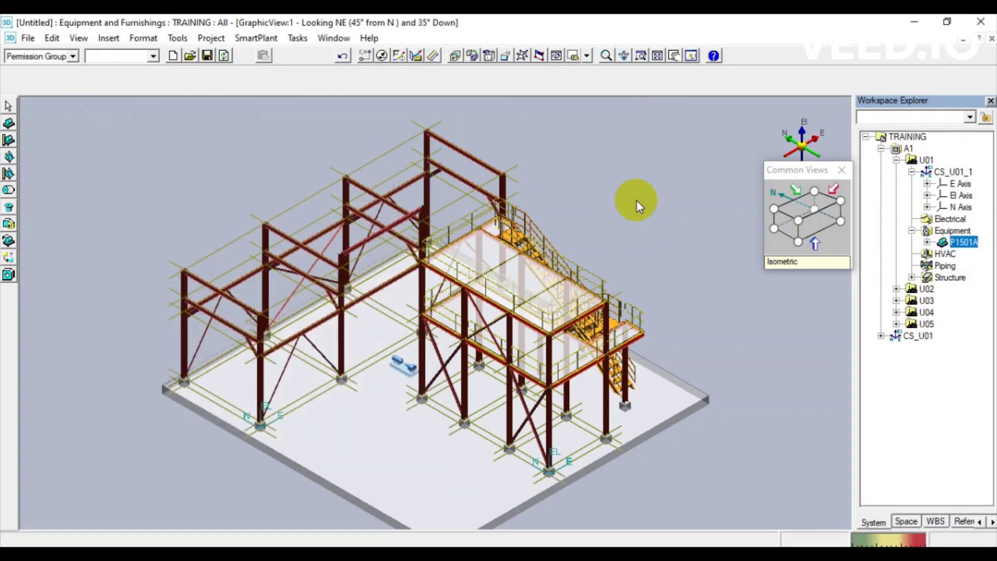
Step: Examine the placed pump in plan and in the Looking East elevation, checking its height against the floor slab
{"action": "left_click", "coordinate": [803, 204]}
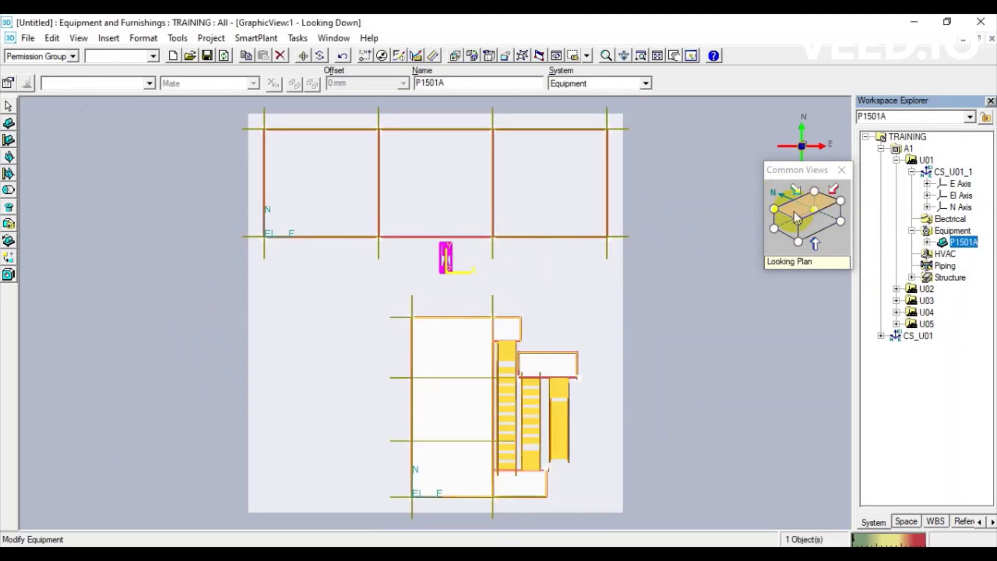
{"action": "left_click", "coordinate": [717, 304]}
{"action": "scroll", "coordinate": [462, 283], "scroll_direction": "up", "scroll_amount": 5}
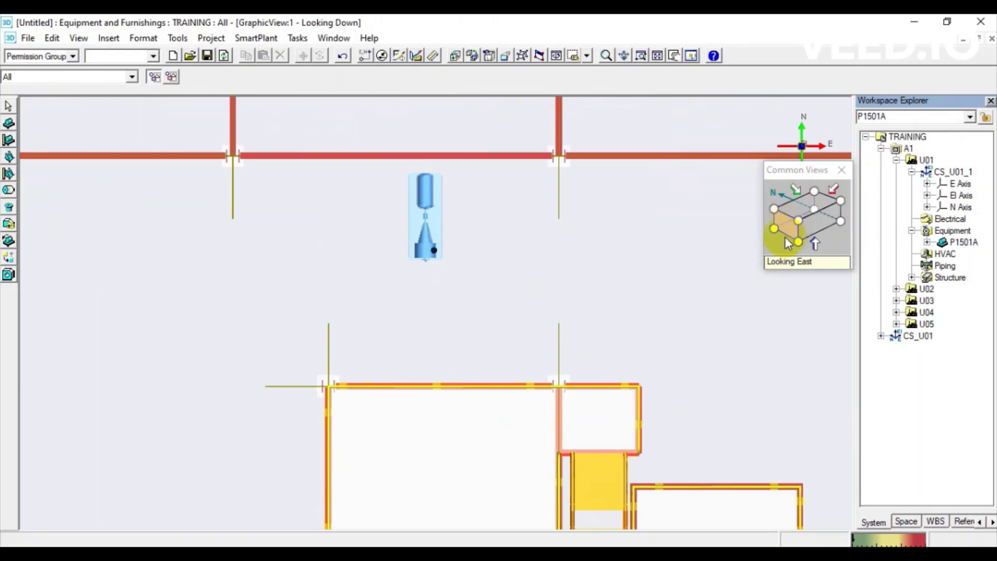
{"action": "left_click", "coordinate": [786, 233]}
{"action": "scroll", "coordinate": [329, 285], "scroll_direction": "down", "scroll_amount": 4}
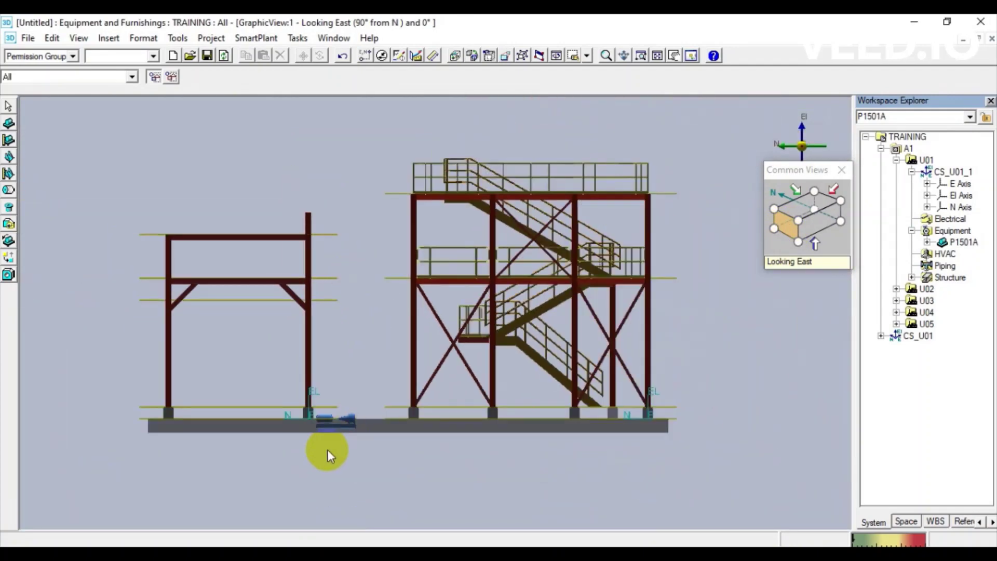
{"action": "scroll", "coordinate": [327, 450], "scroll_direction": "up", "scroll_amount": 5}
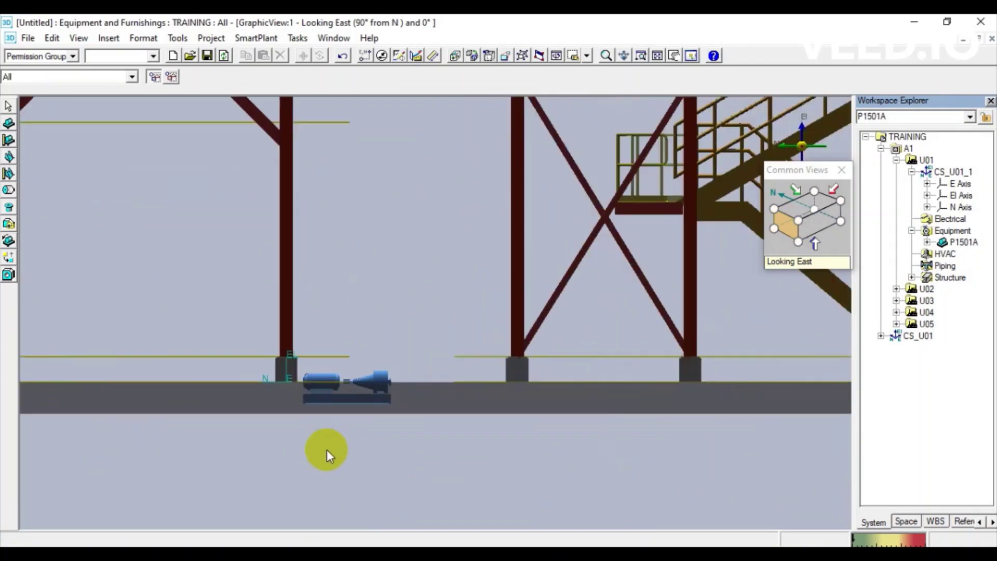
{"action": "left_click", "coordinate": [384, 382]}
{"action": "left_click", "coordinate": [301, 479]}
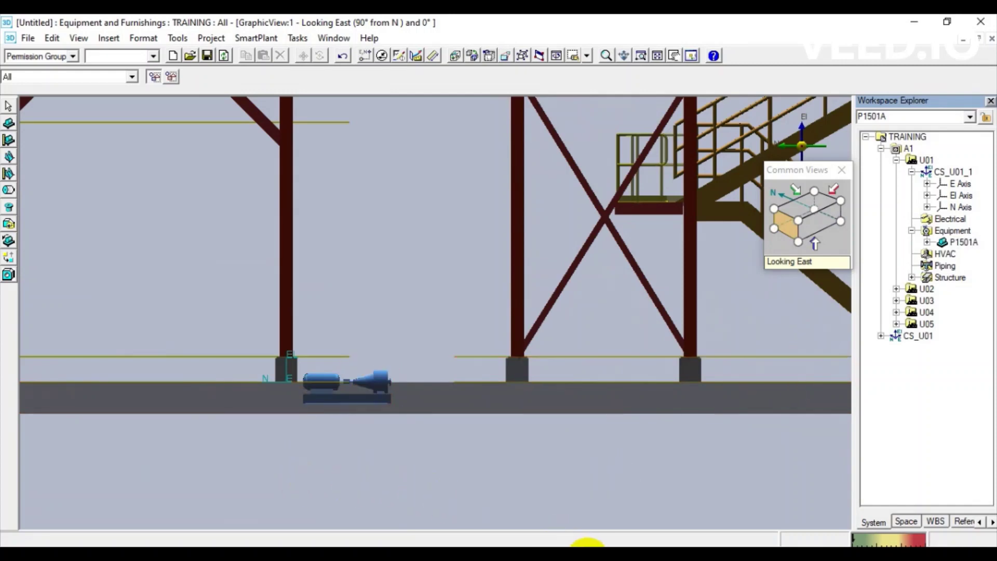
Step: Open the Position and Orientation properties of pump P1501A and look up its centre line height above the base in the equipment drawing
{"action": "left_click", "coordinate": [387, 372]}
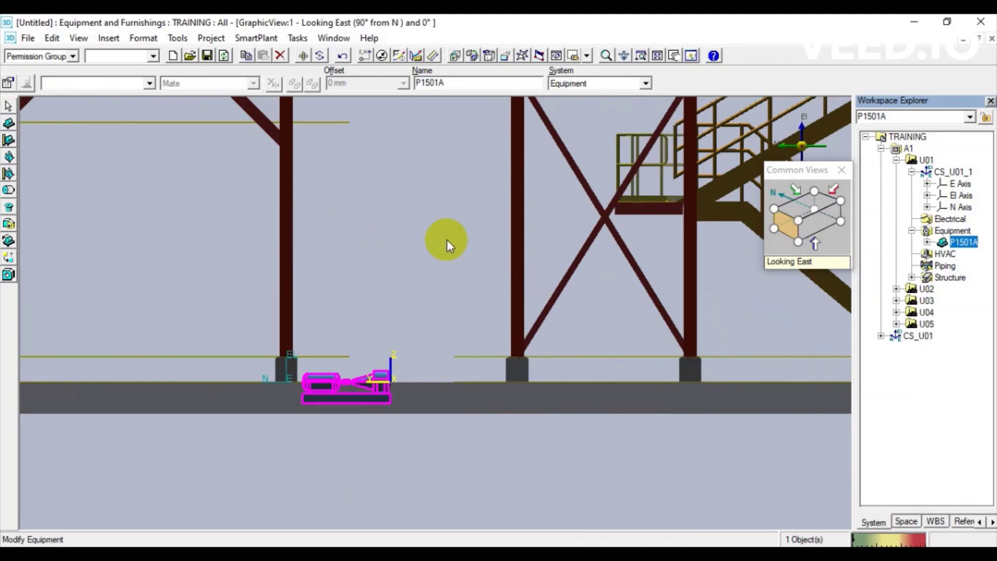
{"action": "left_click", "coordinate": [8, 83]}
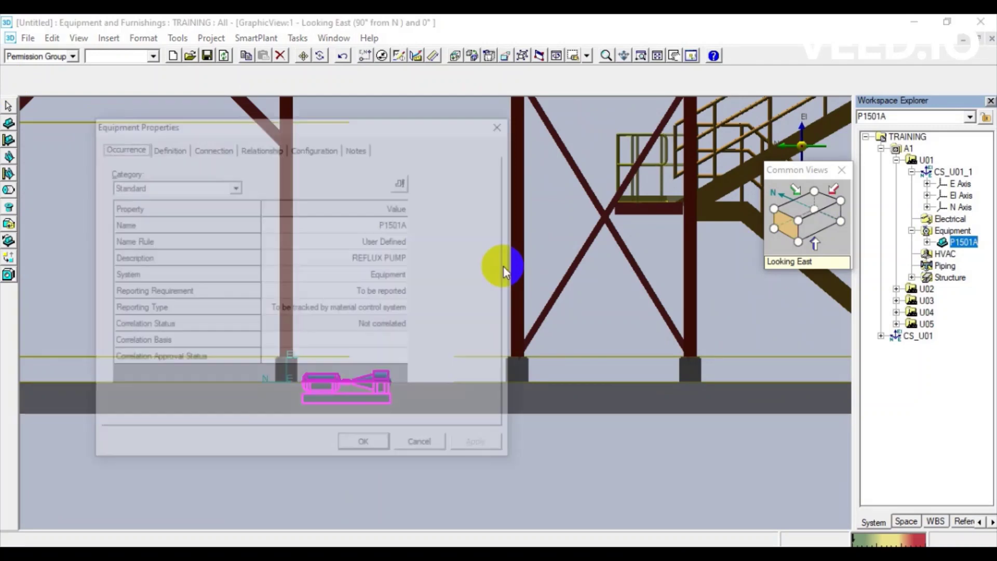
{"action": "left_click_drag", "start_coordinate": [411, 138], "coordinate": [775, 128]}
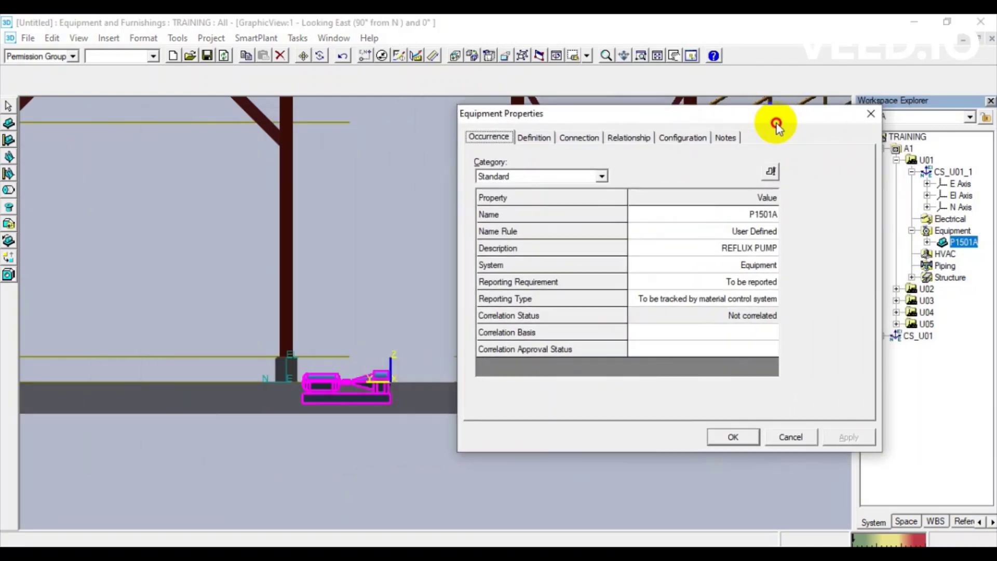
{"action": "left_click", "coordinate": [601, 178]}
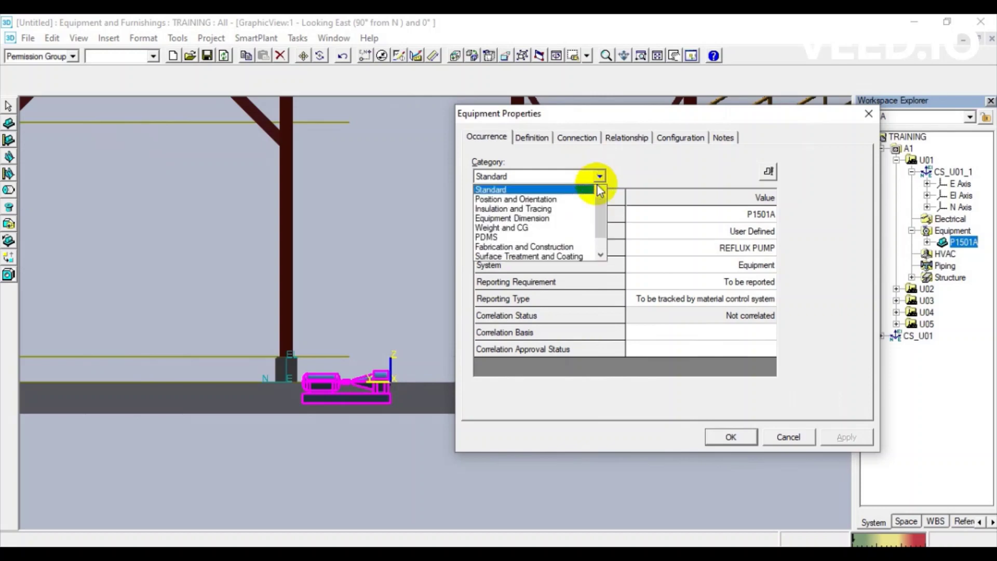
{"action": "left_click", "coordinate": [571, 201]}
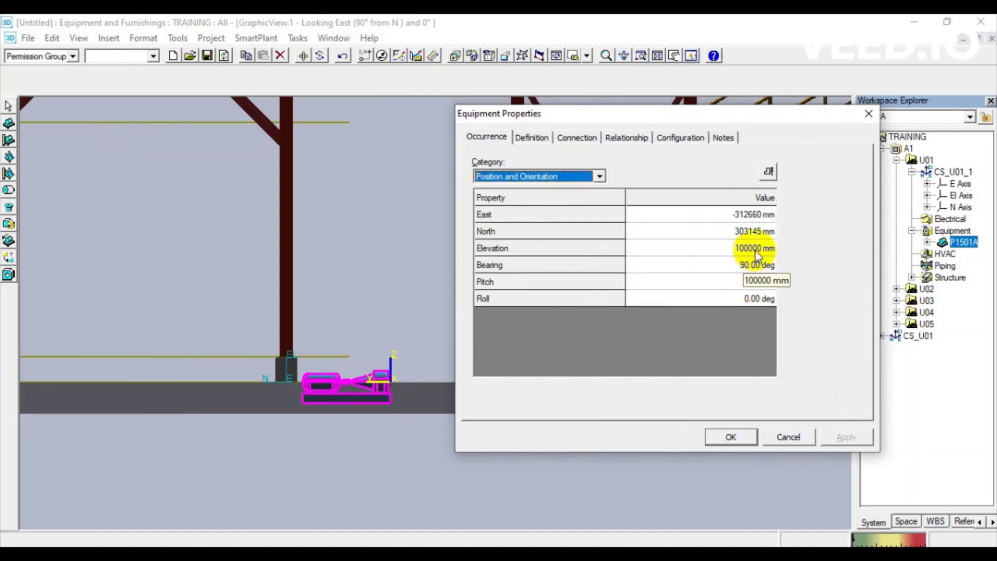
{"action": "left_click", "coordinate": [515, 444]}
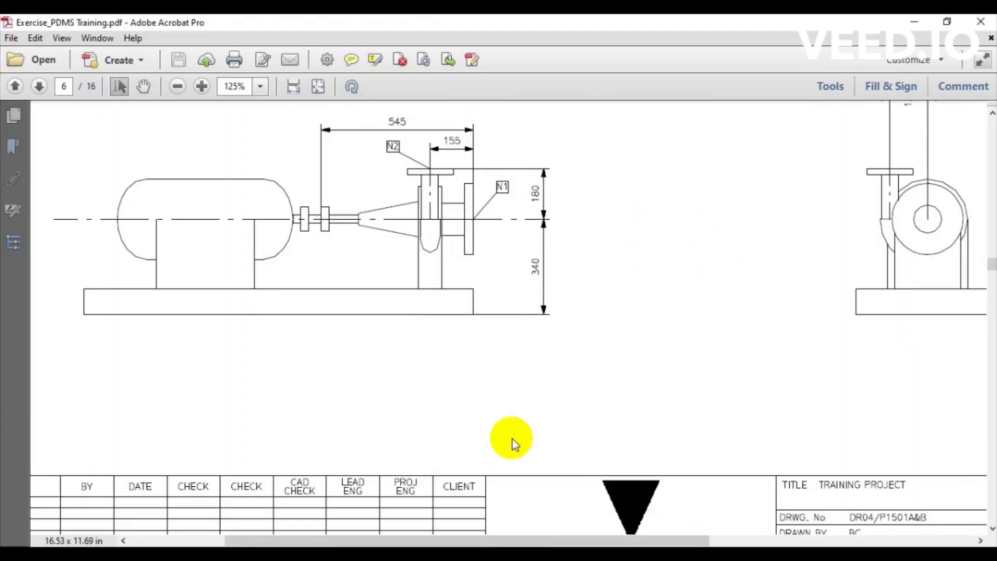
{"action": "left_click_drag", "start_coordinate": [518, 241], "coordinate": [560, 306]}
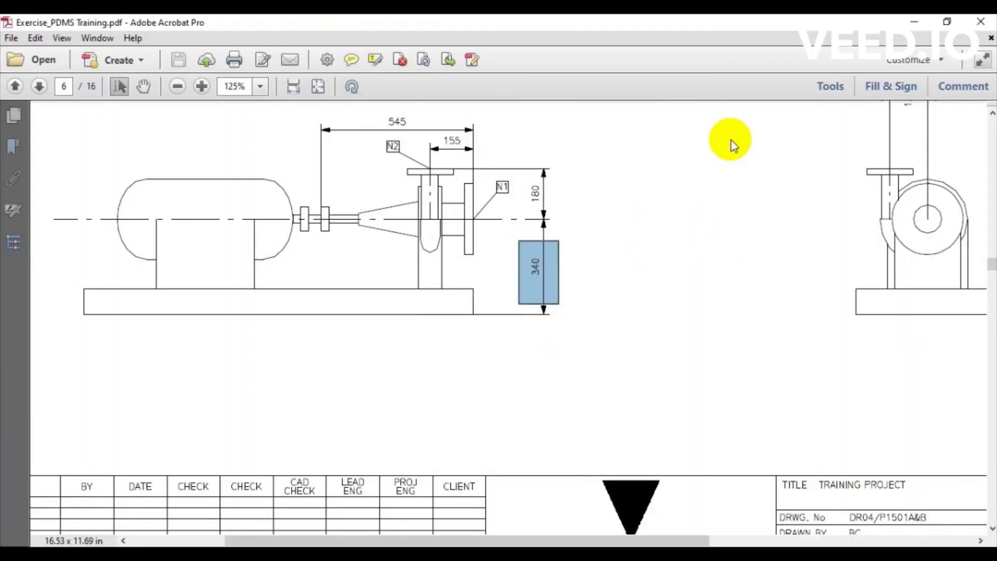
{"action": "left_click", "coordinate": [914, 21]}
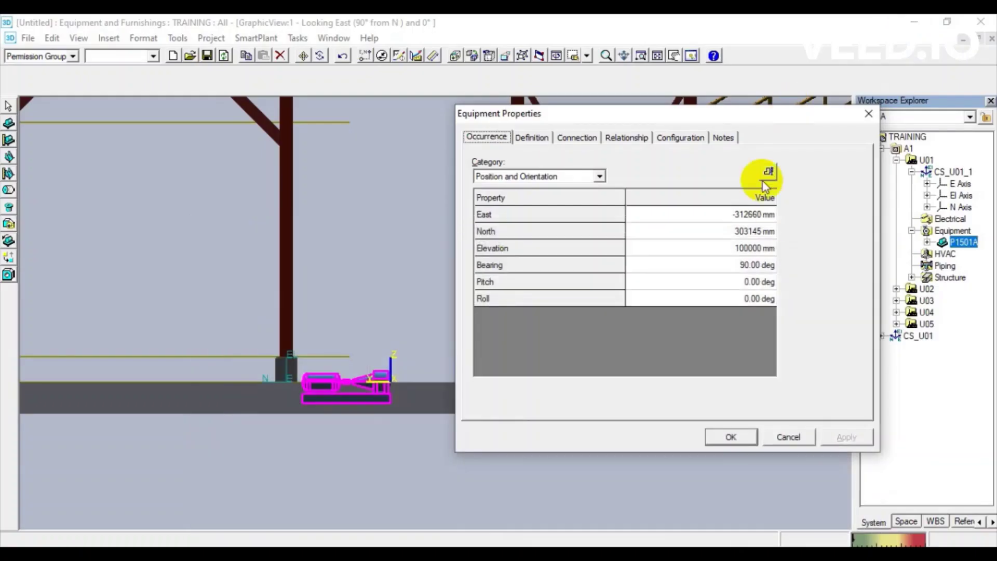
Step: Set the pump's elevation to 100340 mm and accept the equipment properties
{"action": "left_click", "coordinate": [764, 253]}
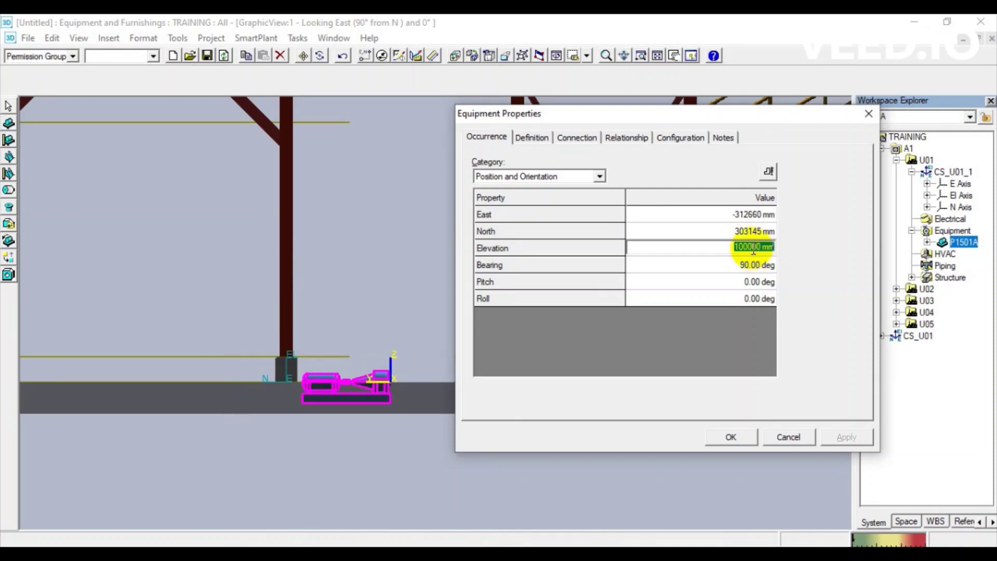
{"action": "left_click", "coordinate": [749, 248]}
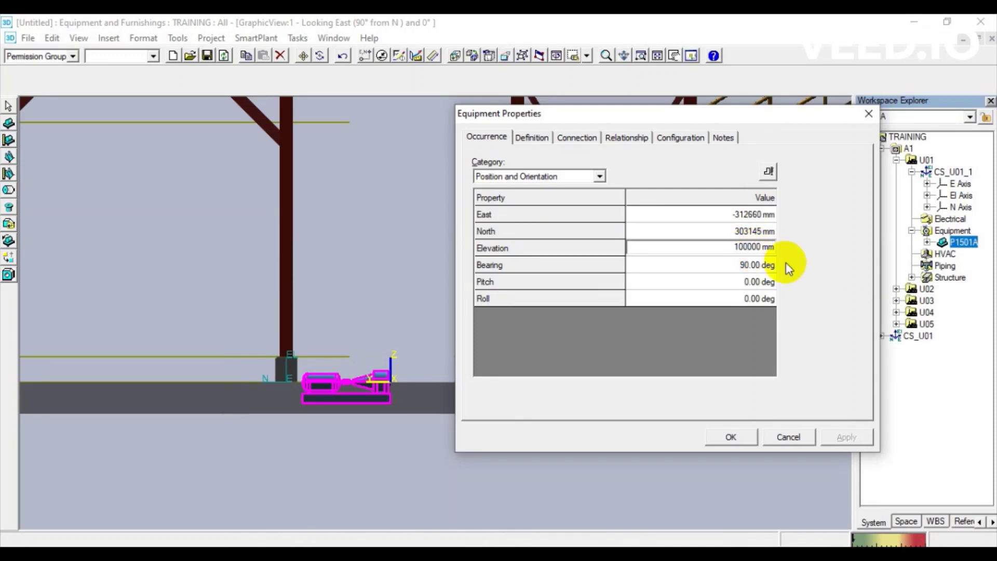
{"action": "key", "text": "Delete"}
{"action": "key", "text": "Delete"}
{"action": "key", "text": "Delete"}
{"action": "type", "text": "340"}
{"action": "key", "text": "Tab"}
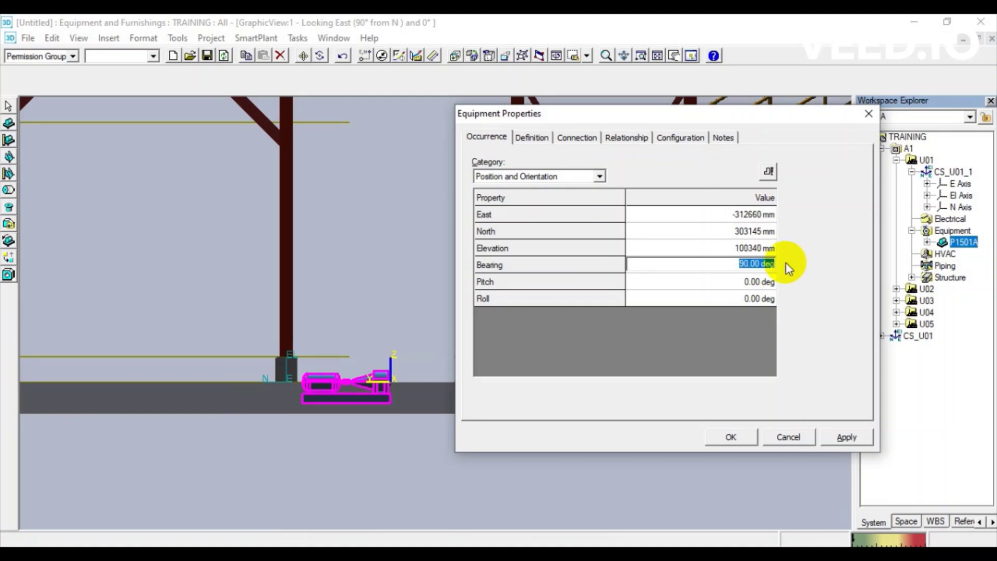
{"action": "left_click", "coordinate": [737, 438]}
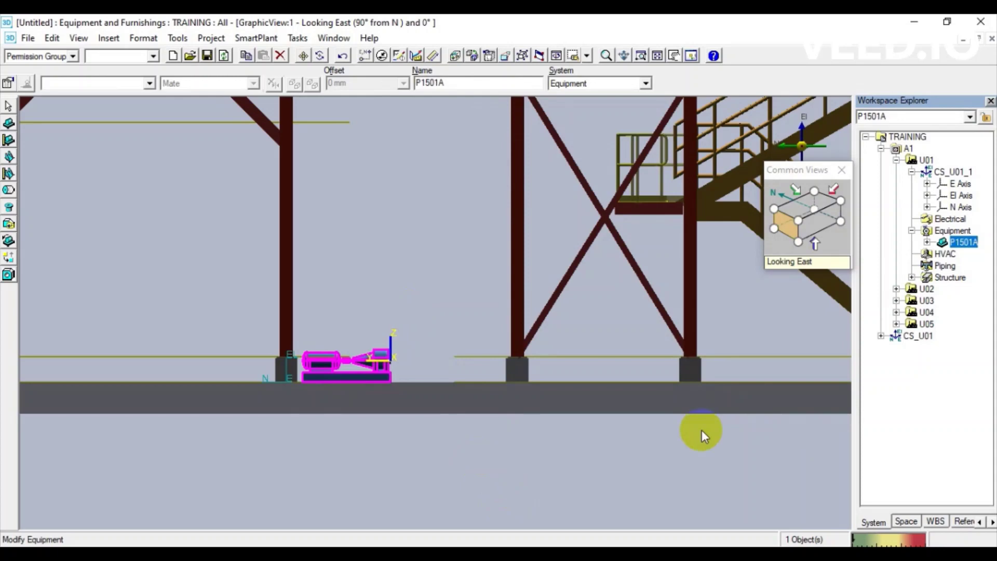
Step: Show the model in isometric view and open the connection properties of pump P1501A
{"action": "left_click", "coordinate": [809, 208]}
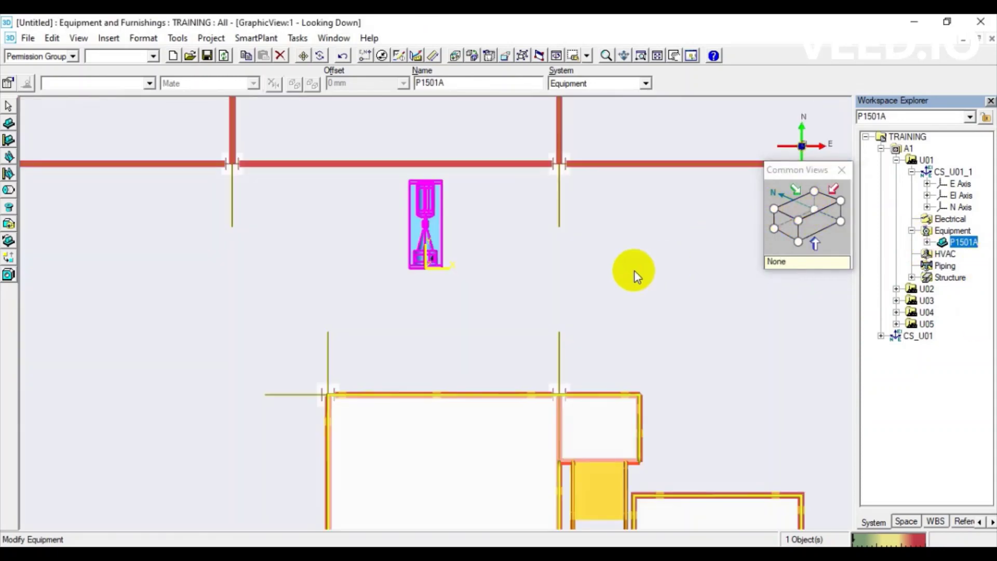
{"action": "left_click", "coordinate": [795, 222]}
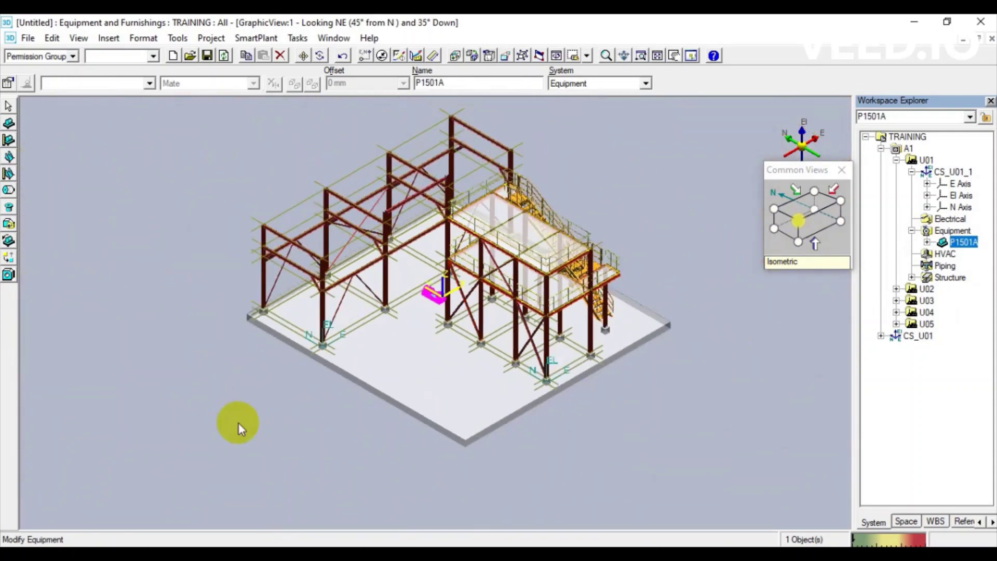
{"action": "left_click", "coordinate": [238, 424]}
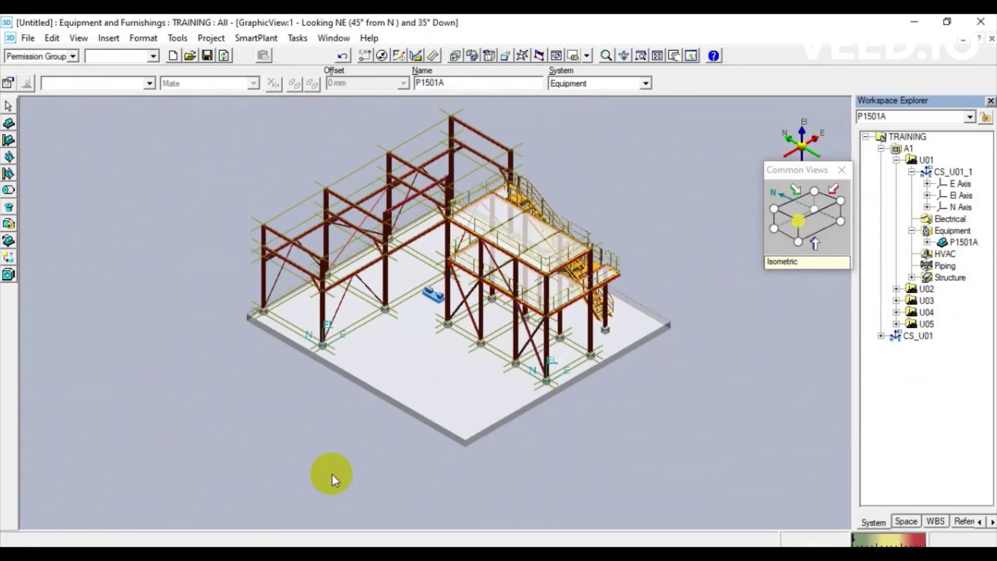
{"action": "scroll", "coordinate": [415, 280], "scroll_direction": "up", "scroll_amount": 5}
{"action": "scroll", "coordinate": [504, 310], "scroll_direction": "up", "scroll_amount": 2}
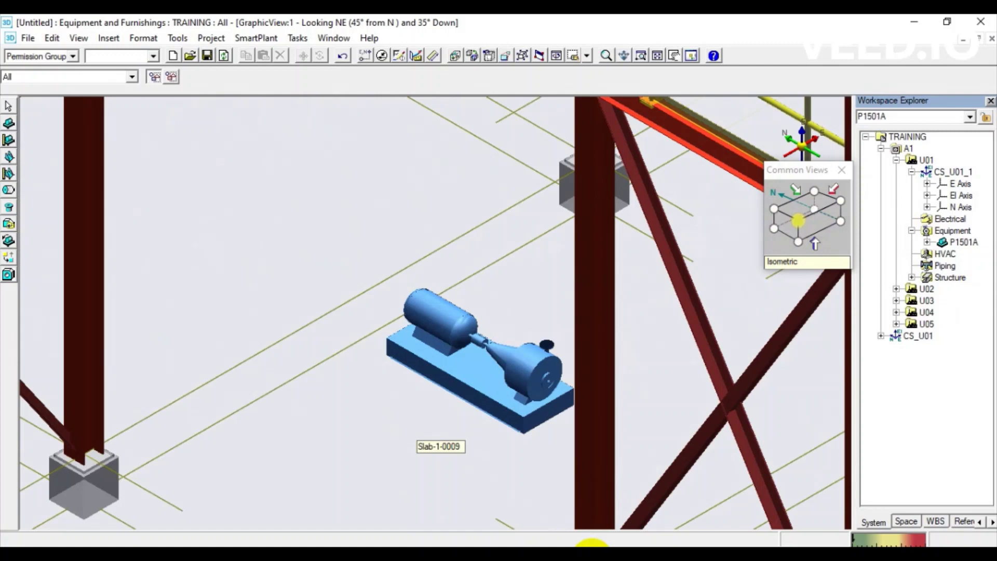
{"action": "left_click", "coordinate": [488, 396]}
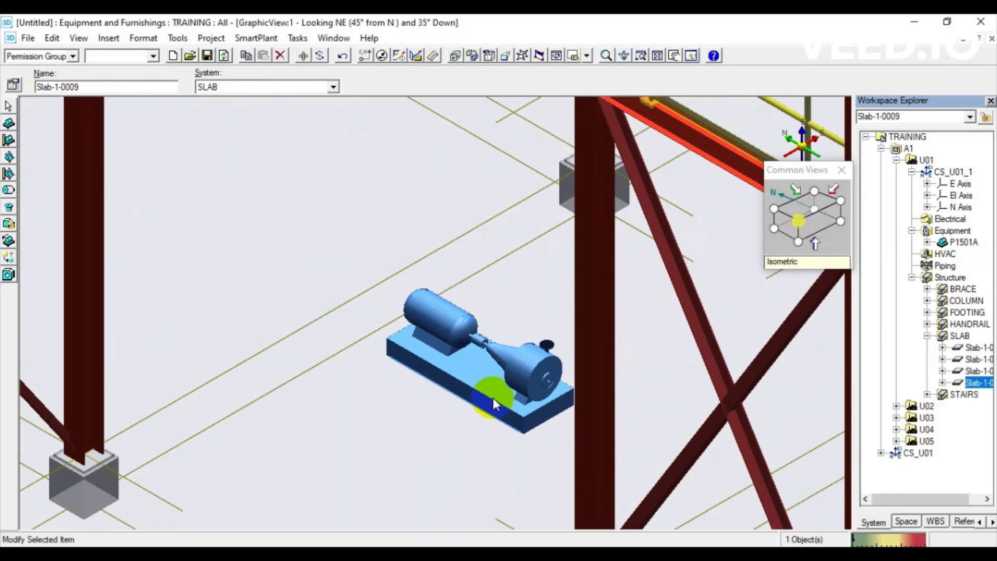
{"action": "left_click", "coordinate": [965, 244]}
{"action": "right_click", "coordinate": [965, 243]}
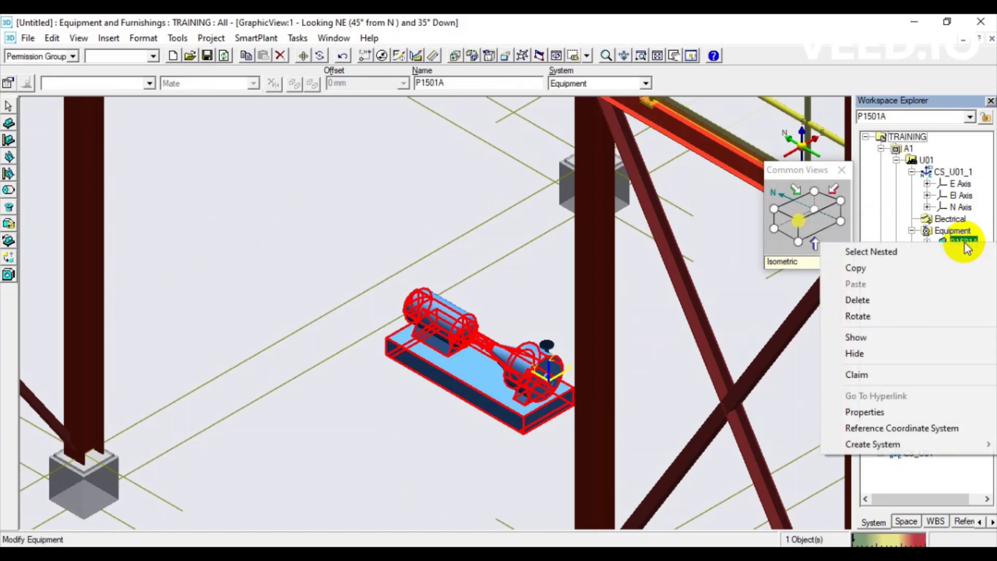
{"action": "left_click", "coordinate": [874, 412]}
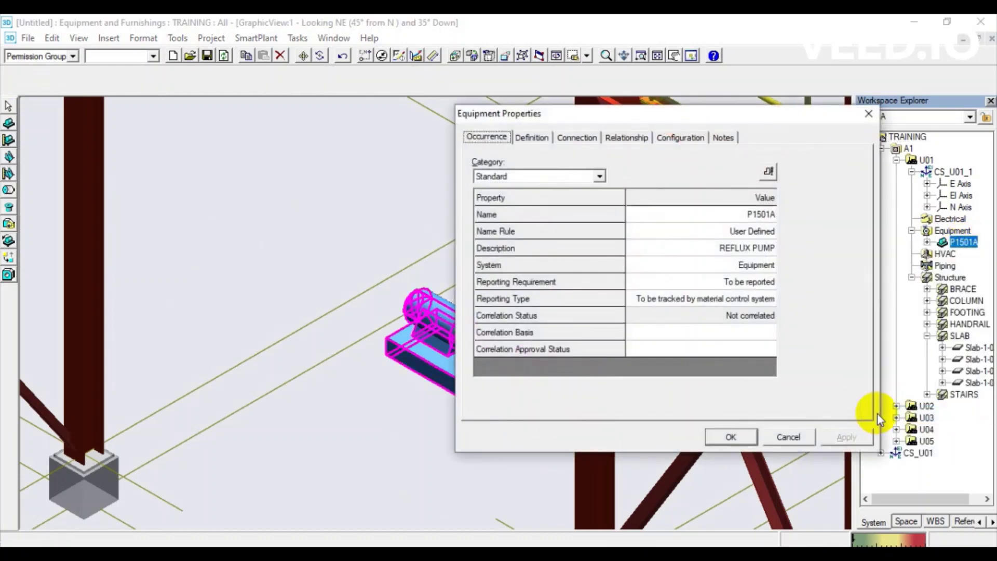
{"action": "left_click_drag", "start_coordinate": [775, 122], "coordinate": [343, 85]}
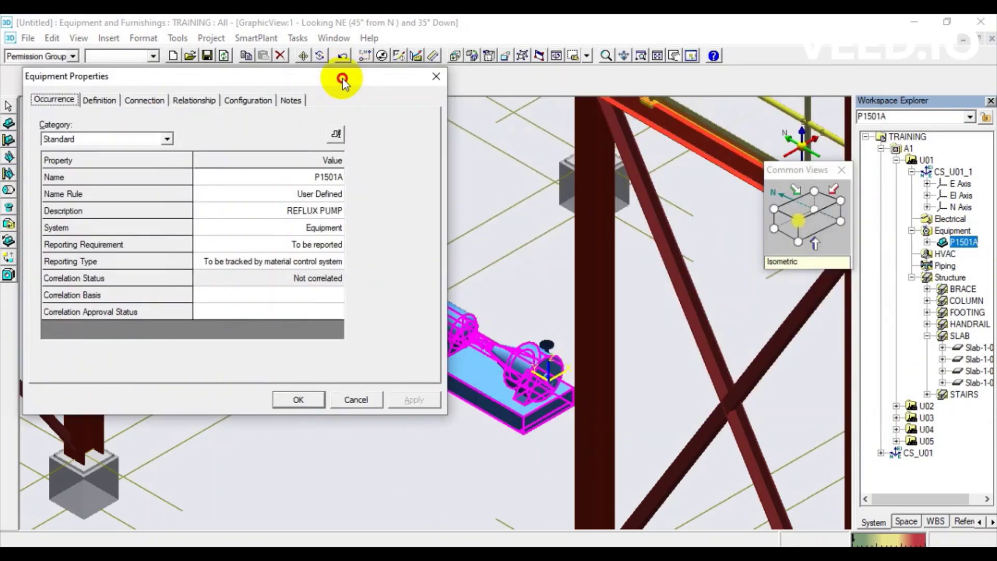
{"action": "left_click", "coordinate": [110, 102]}
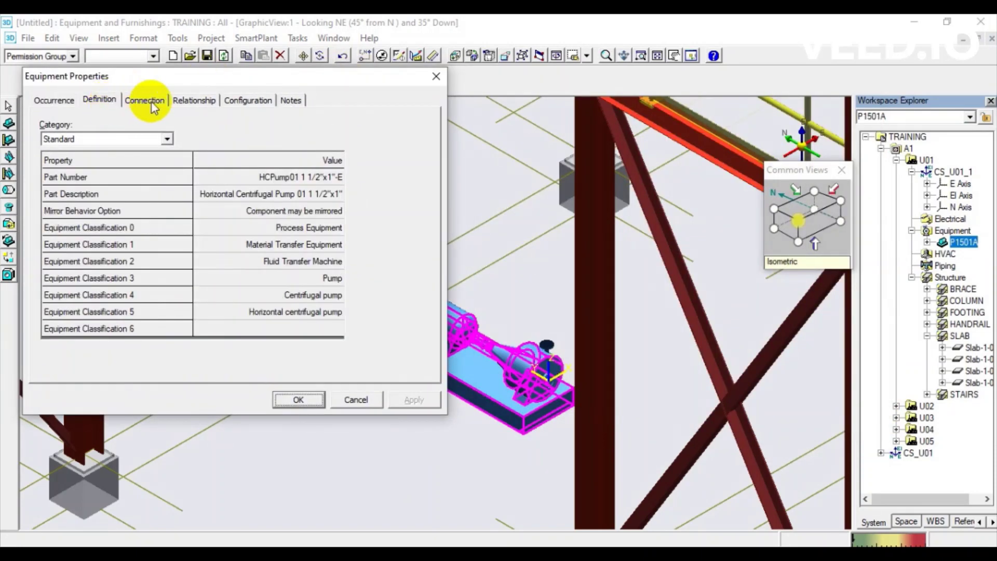
{"action": "left_click", "coordinate": [146, 102]}
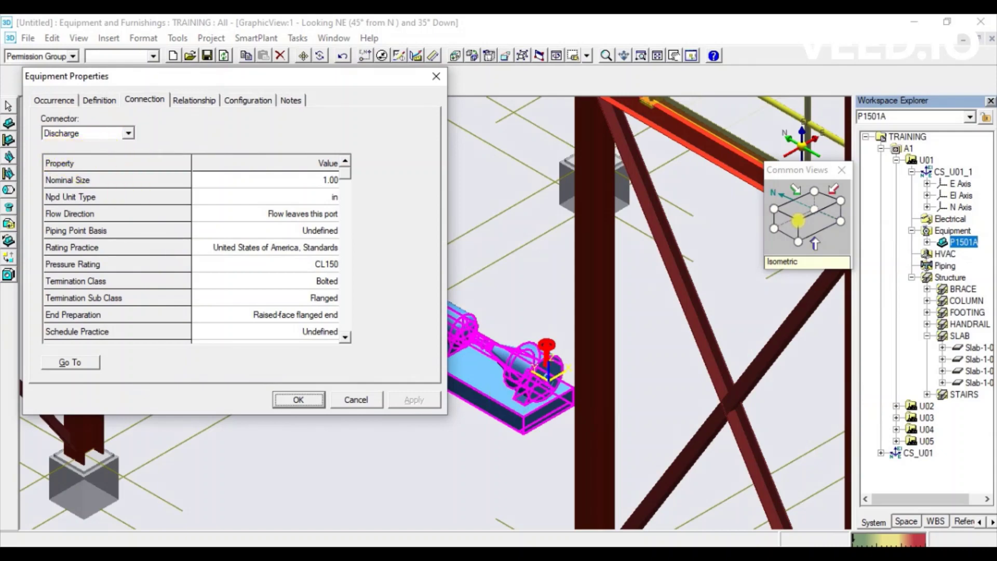
Step: Look up the N1 suction and N2 discharge nozzle sizes and pressure ratings in the equipment drawing's notes
{"action": "left_click", "coordinate": [518, 559]}
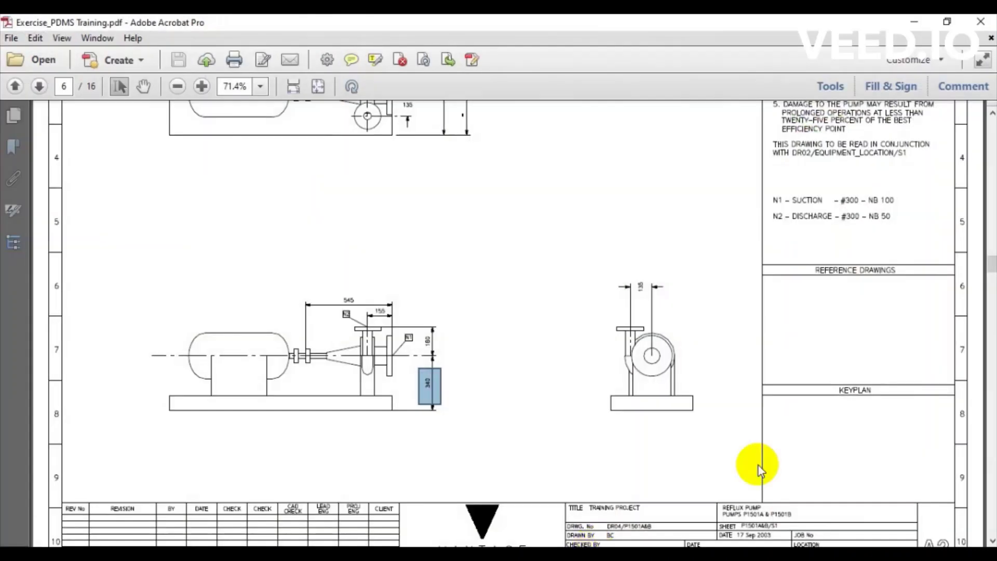
{"action": "left_click_drag", "start_coordinate": [745, 179], "coordinate": [919, 236]}
{"action": "scroll", "coordinate": [909, 252], "scroll_direction": "up", "scroll_amount": 3}
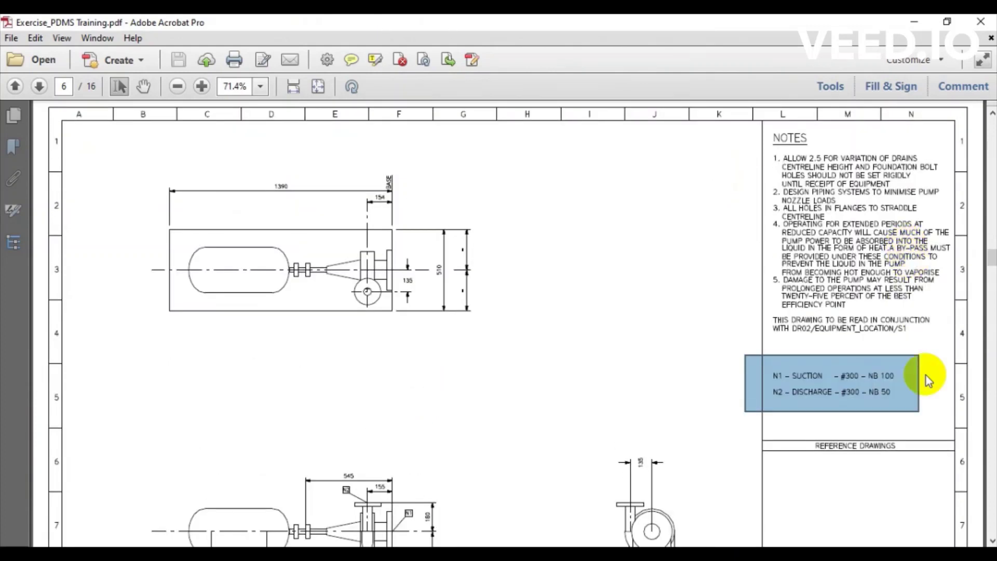
{"action": "left_click", "coordinate": [911, 429]}
{"action": "left_click_drag", "start_coordinate": [668, 345], "coordinate": [911, 382]}
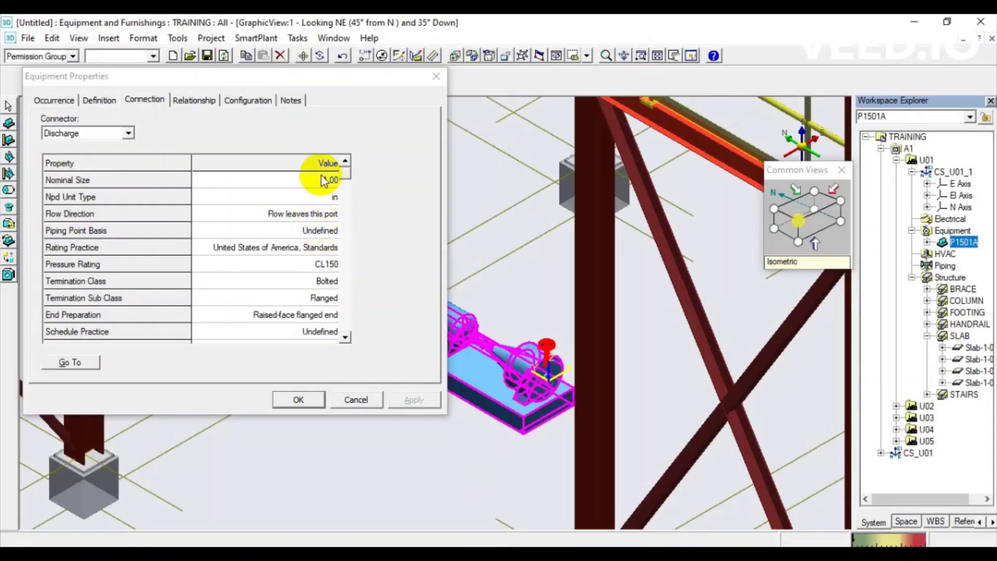
Step: Set the Discharge connector's nominal size to 2 in and its pressure rating to CL300, and apply the changes
{"action": "left_click", "coordinate": [332, 183]}
{"action": "type", "text": "4"}
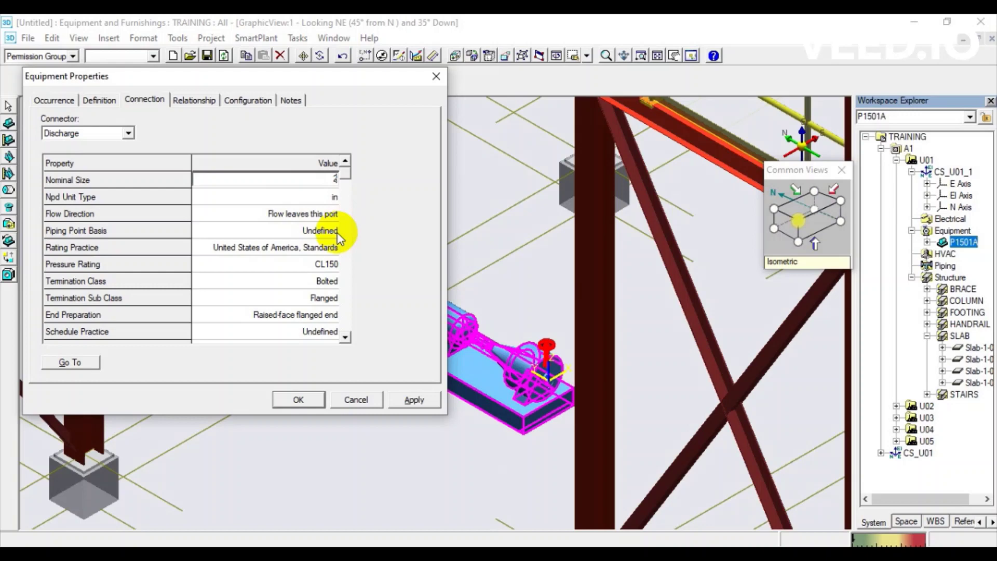
{"action": "left_click", "coordinate": [336, 266]}
{"action": "left_click", "coordinate": [335, 267]}
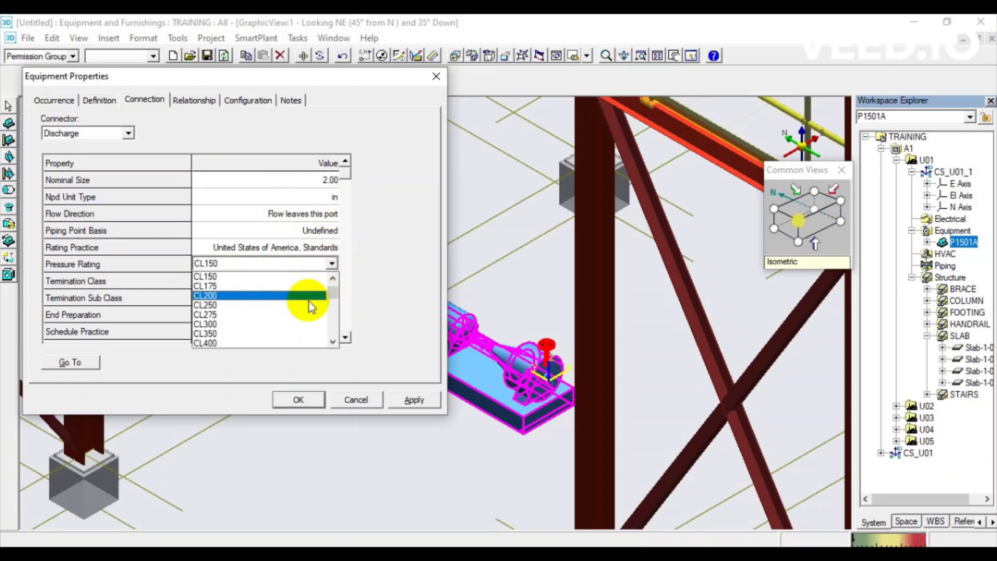
{"action": "left_click", "coordinate": [303, 324]}
{"action": "left_click", "coordinate": [413, 402]}
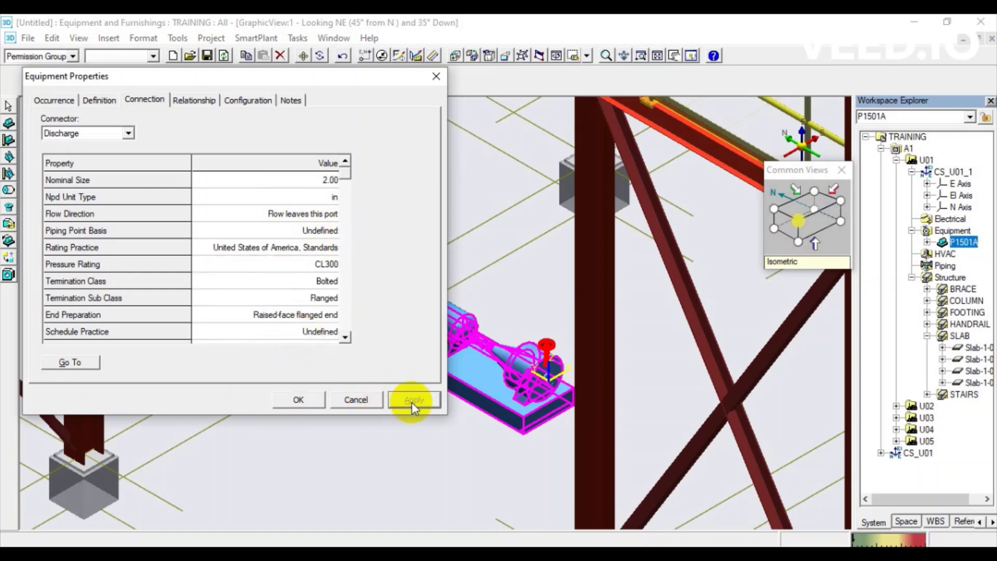
Step: Select the Suction connector and look up the N1 nozzle's size and rating in the equipment drawing
{"action": "left_click", "coordinate": [129, 135]}
{"action": "left_click", "coordinate": [92, 166]}
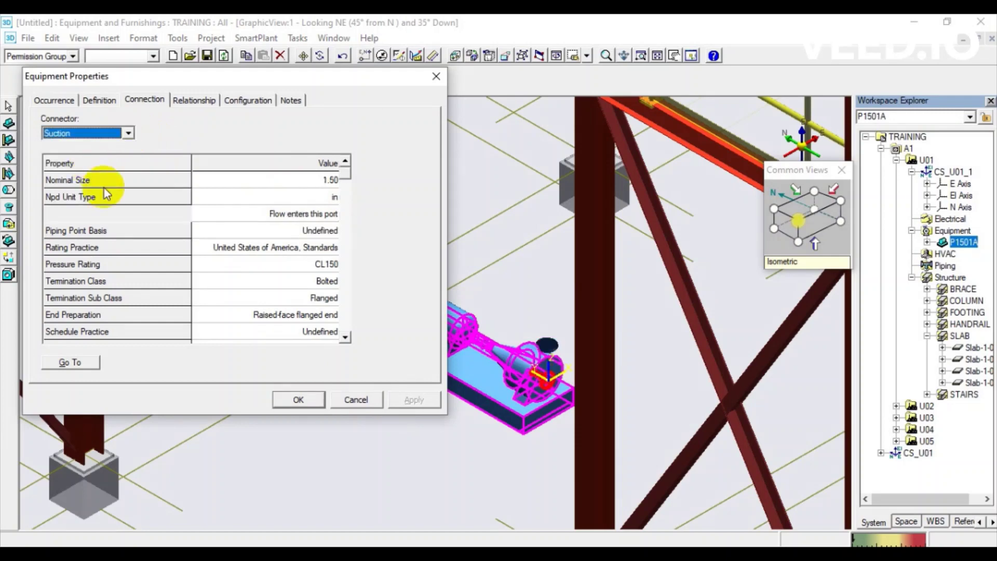
{"action": "key", "text": "alt+Tab"}
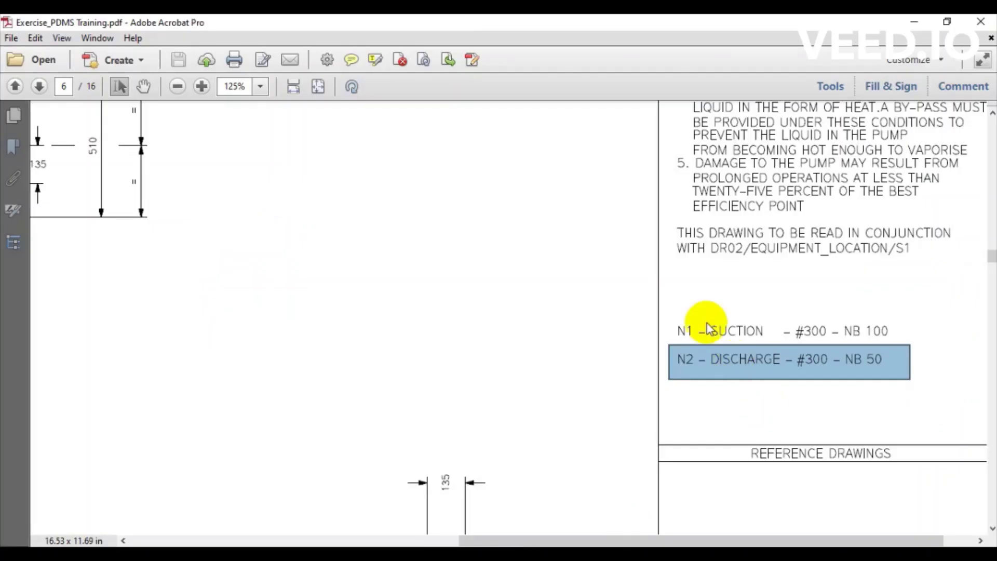
{"action": "left_click_drag", "start_coordinate": [668, 301], "coordinate": [912, 338]}
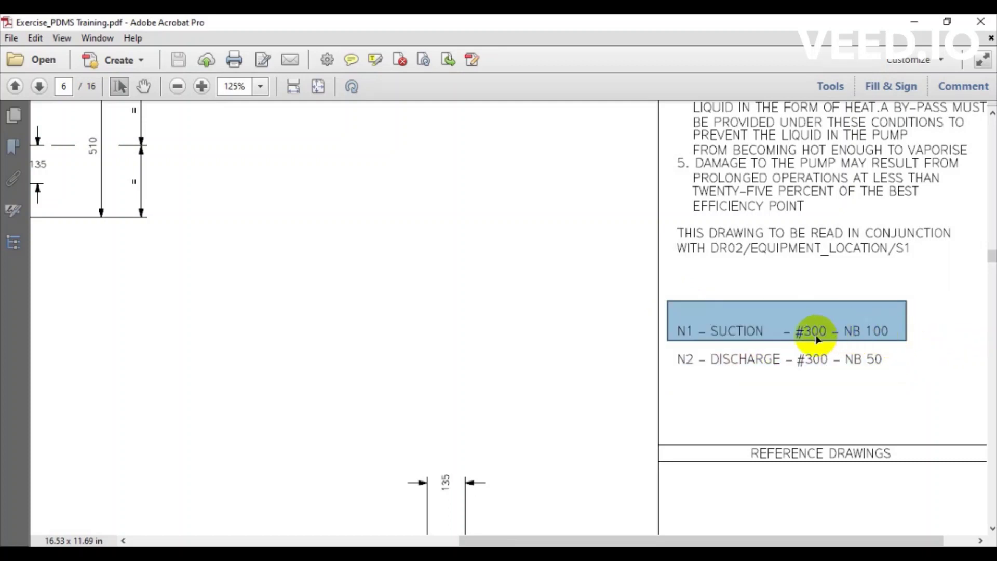
{"action": "key", "text": "alt+Tab"}
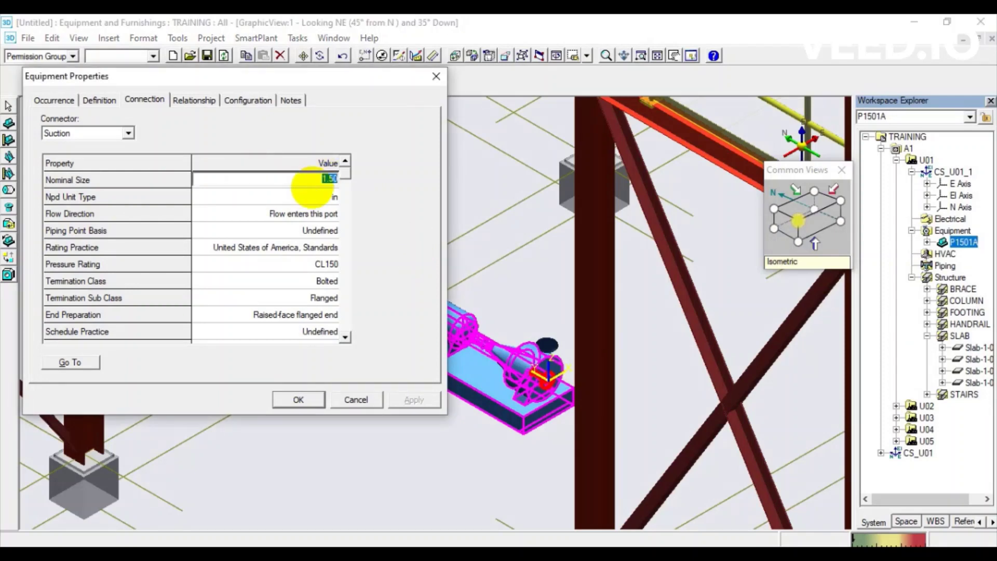
Step: Set the Suction connector's nominal size to 4 in and its pressure rating to CL300, and accept the equipment properties
{"action": "type", "text": "4"}
{"action": "left_click", "coordinate": [337, 267]}
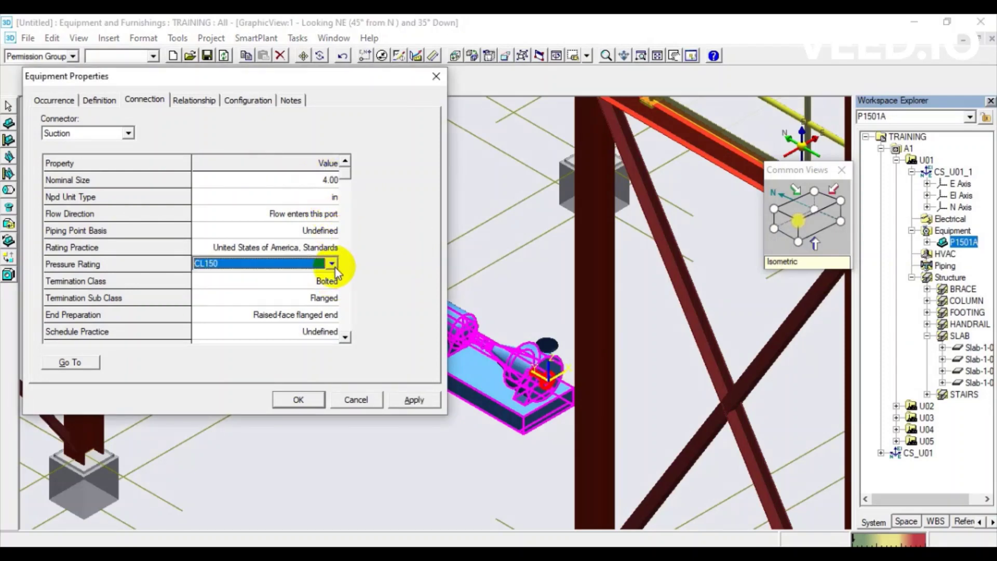
{"action": "left_click", "coordinate": [332, 264]}
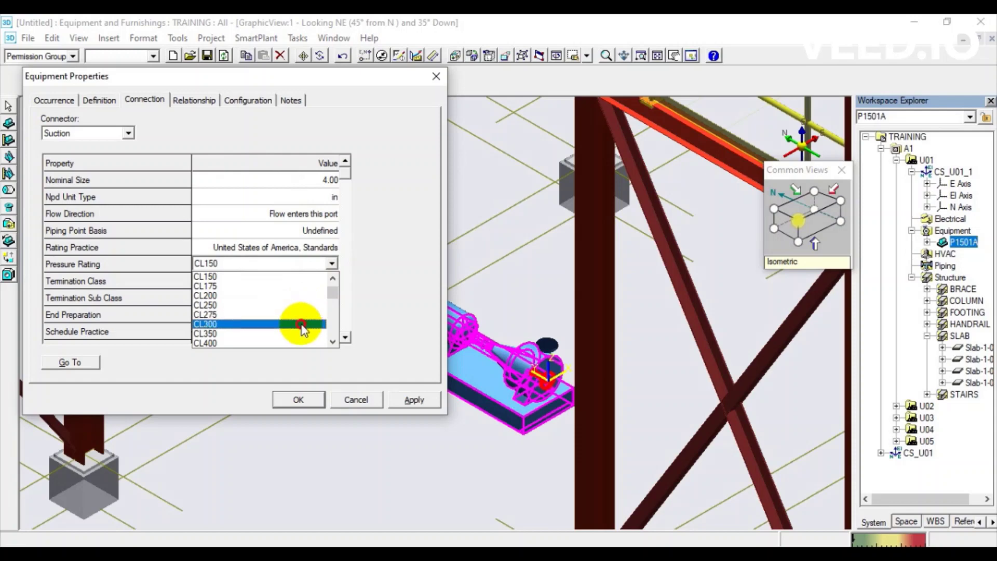
{"action": "left_click", "coordinate": [304, 324]}
{"action": "left_click", "coordinate": [406, 404]}
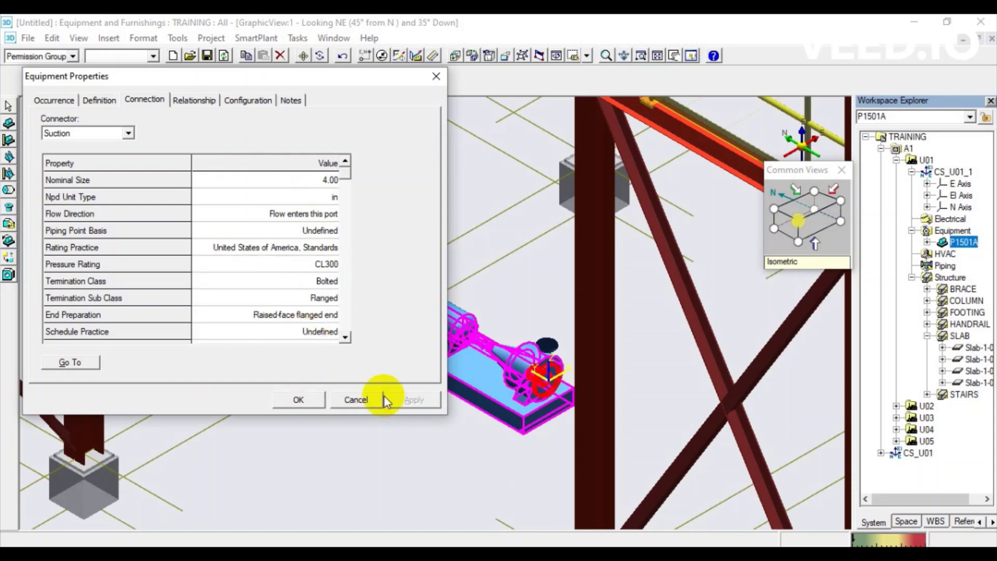
{"action": "left_click", "coordinate": [313, 401]}
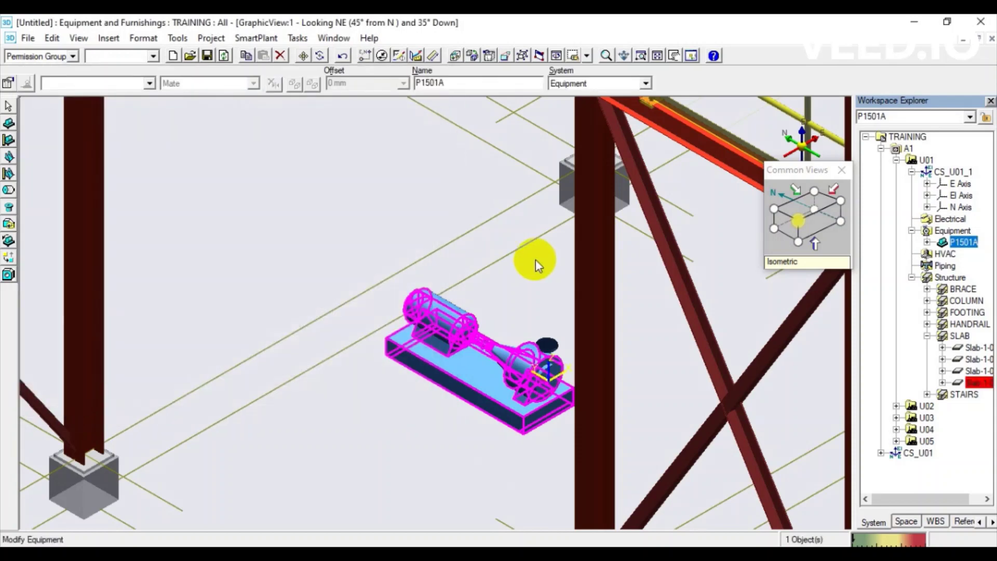
Step: Deselect the pump and inspect its suction and discharge nozzles in the isometric view
{"action": "scroll", "coordinate": [537, 264], "scroll_direction": "down", "scroll_amount": 3}
{"action": "scroll", "coordinate": [550, 269], "scroll_direction": "down", "scroll_amount": 5}
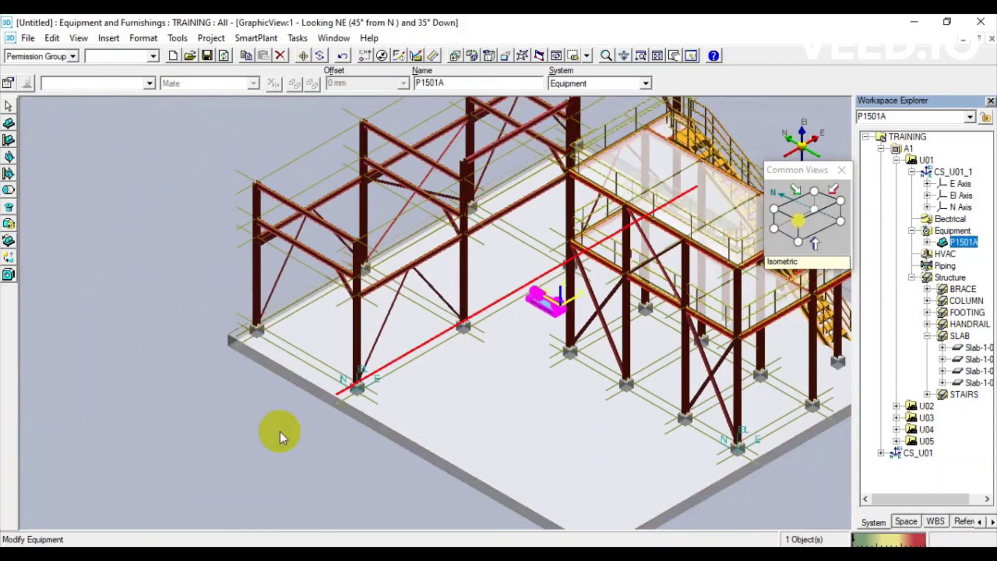
{"action": "key", "text": "Escape"}
{"action": "scroll", "coordinate": [603, 300], "scroll_direction": "up", "scroll_amount": 5}
{"action": "scroll", "coordinate": [508, 363], "scroll_direction": "up", "scroll_amount": 3}
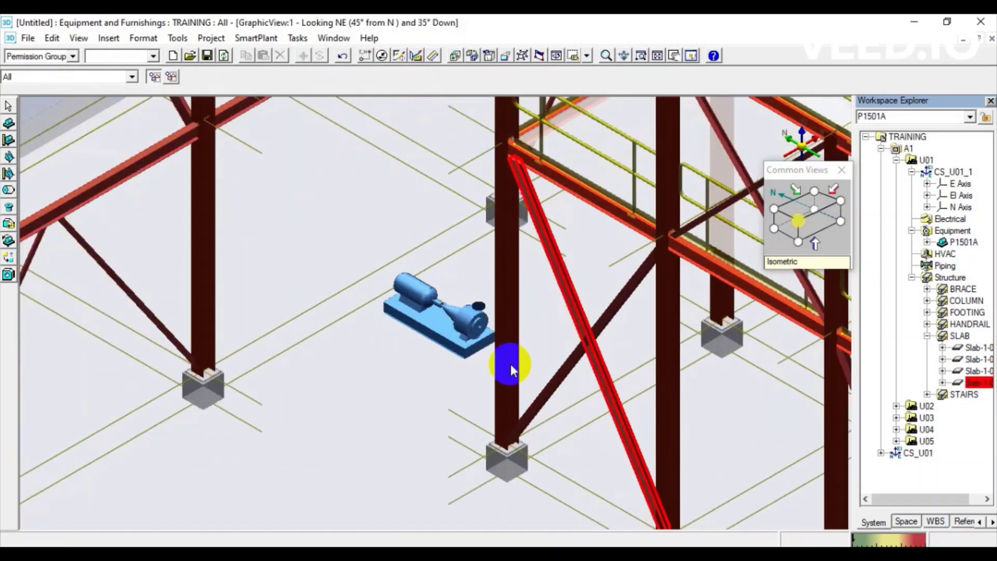
{"action": "scroll", "coordinate": [413, 373], "scroll_direction": "up", "scroll_amount": 2}
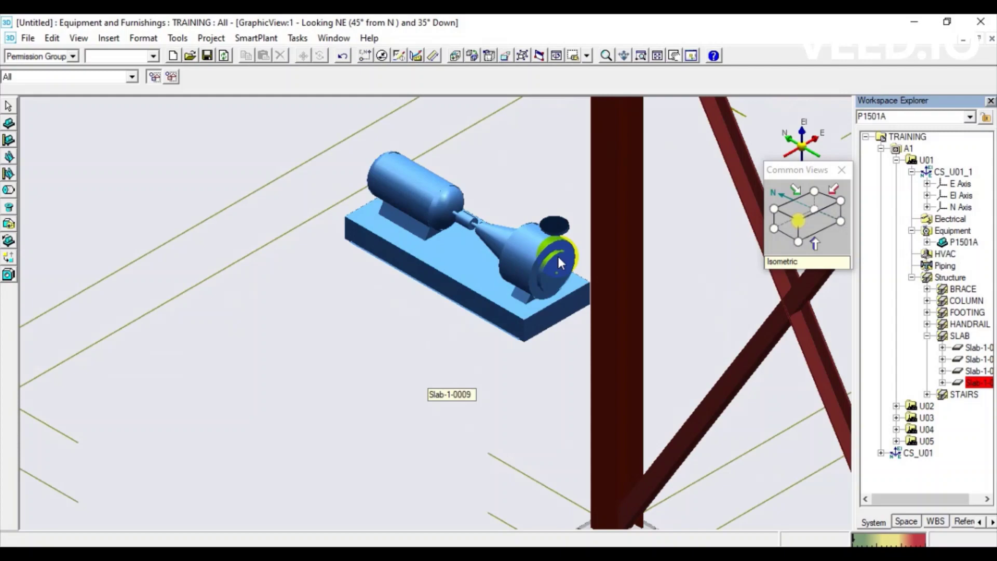